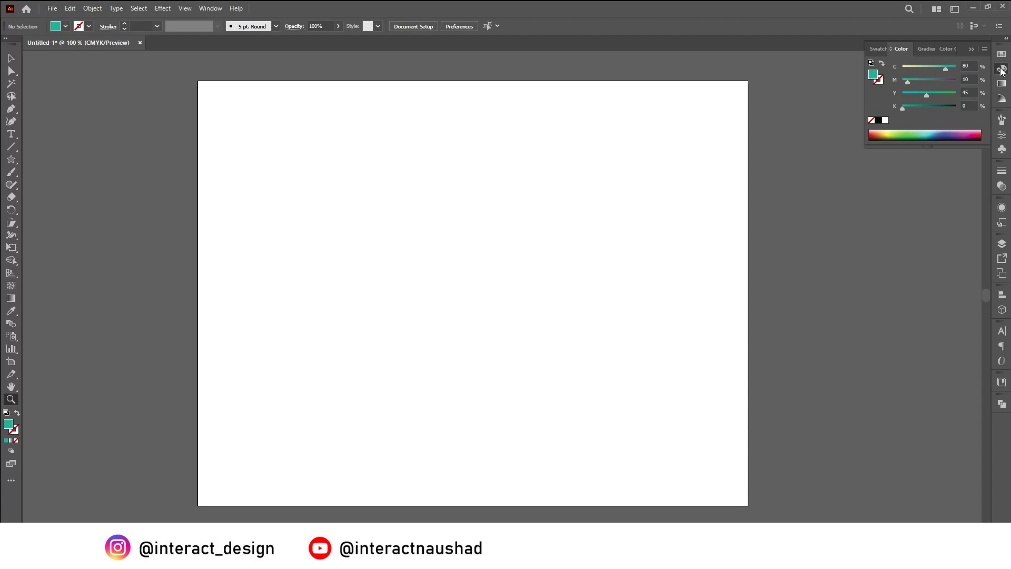
# Draw a tall teal rectangle just left of the artboard's centre
pyautogui.click(11, 59)
pyautogui.click(11, 159)
pyautogui.click(40, 159)
pyautogui.moveTo(358, 209); pyautogui.dragTo(409, 381)
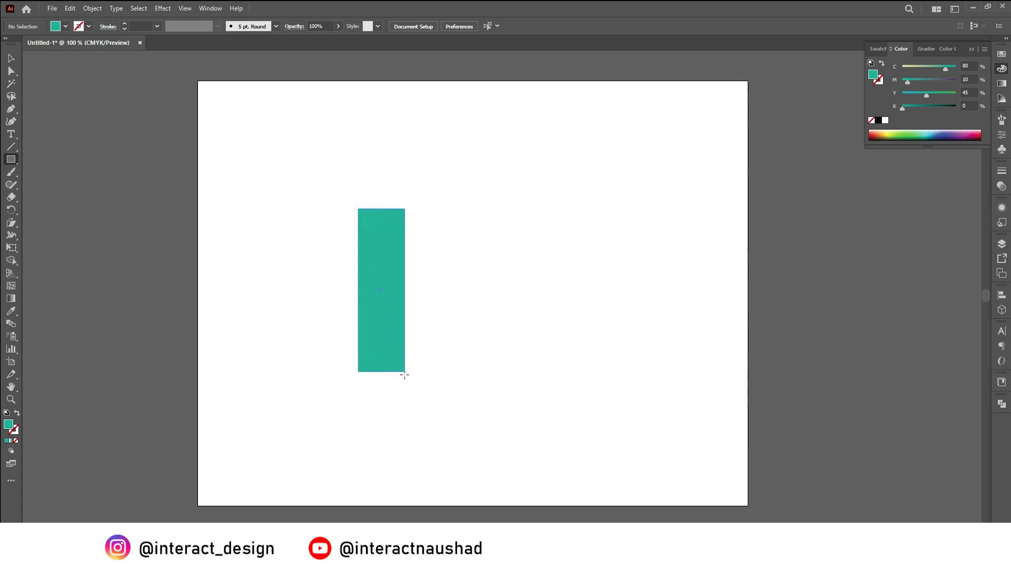
pyautogui.moveTo(409, 381); pyautogui.dragTo(412, 375)
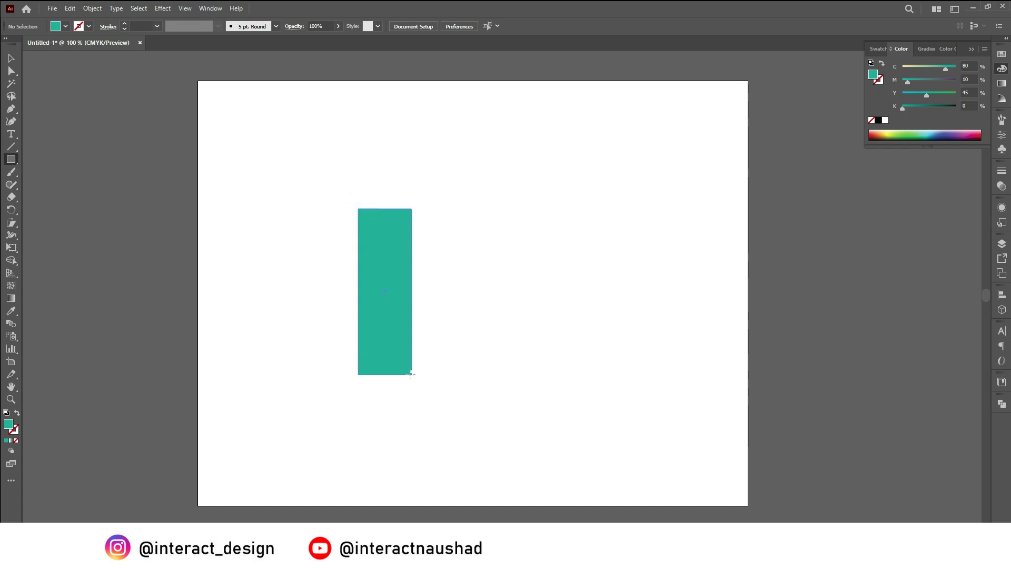
pyautogui.click(11, 58)
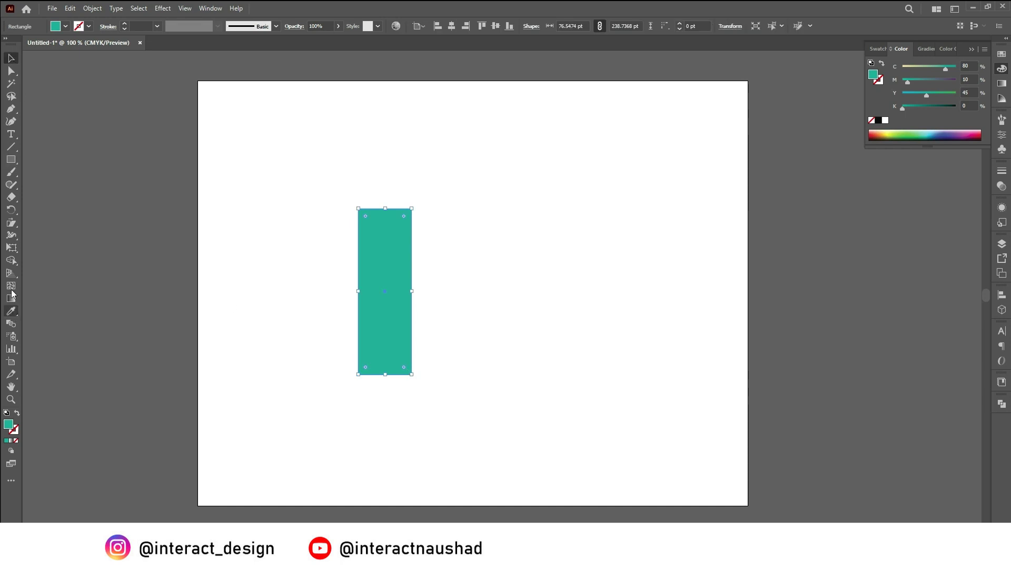
# Shear the rectangle's bottom edge right with Free Transform into a slanted parallelogram
pyautogui.click(14, 225)
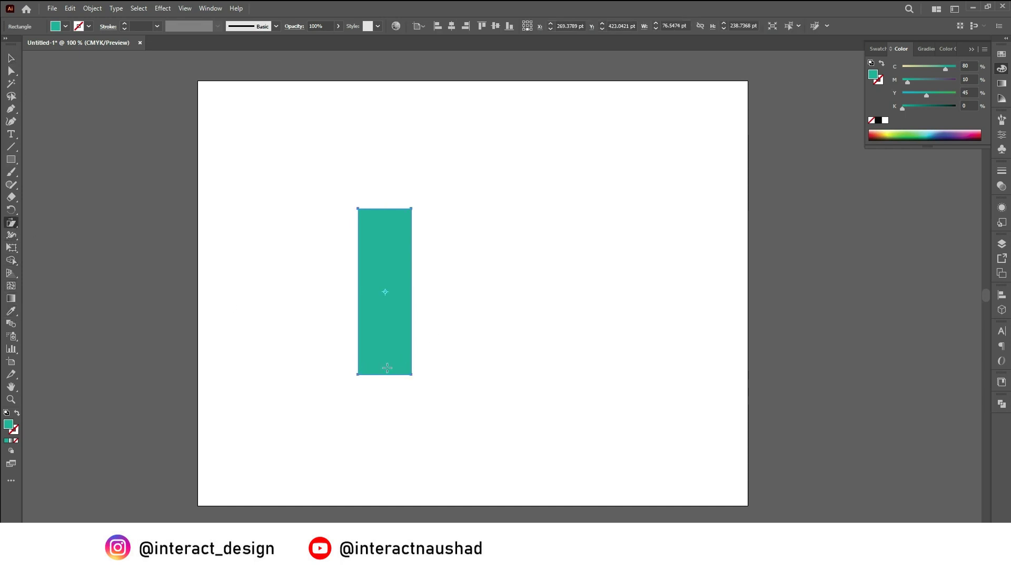
pyautogui.moveTo(381, 374); pyautogui.dragTo(410, 374)
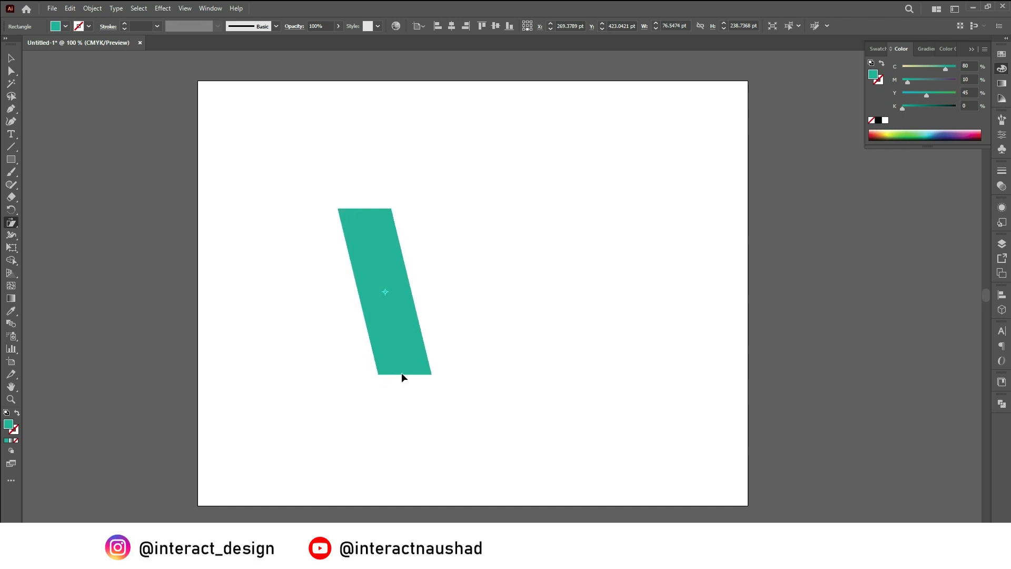
pyautogui.click(11, 58)
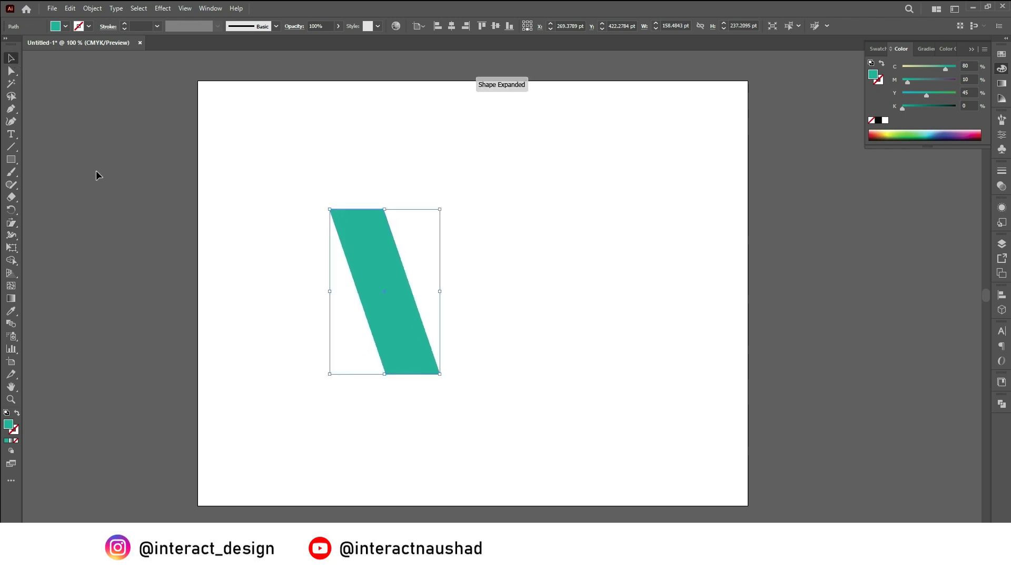
# Place a copy of the parallelogram to the right and flip it horizontally
pyautogui.click(415, 282)
pyautogui.moveTo(378, 286); pyautogui.dragTo(577, 290)
pyautogui.click(1002, 134)
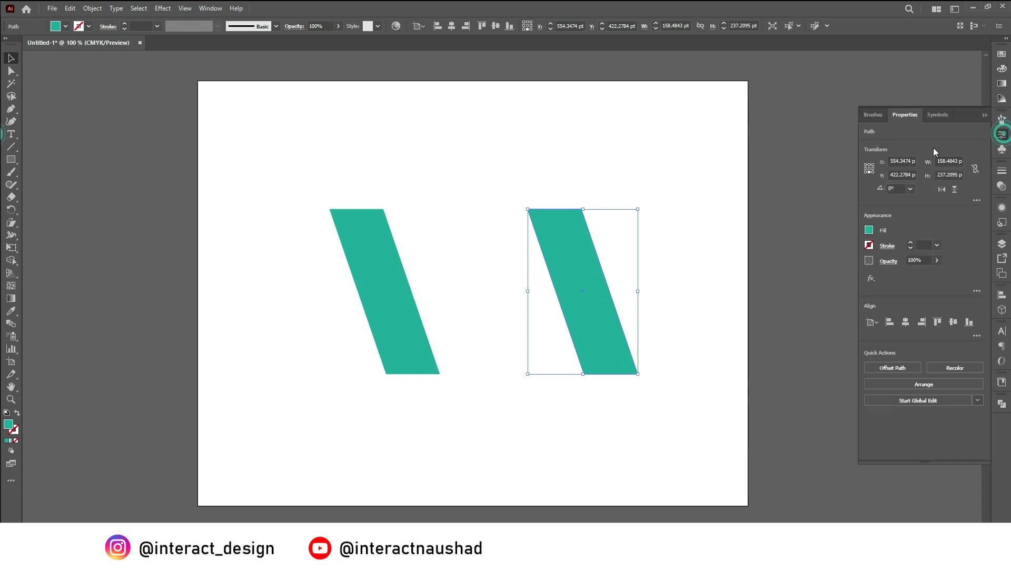
pyautogui.click(942, 189)
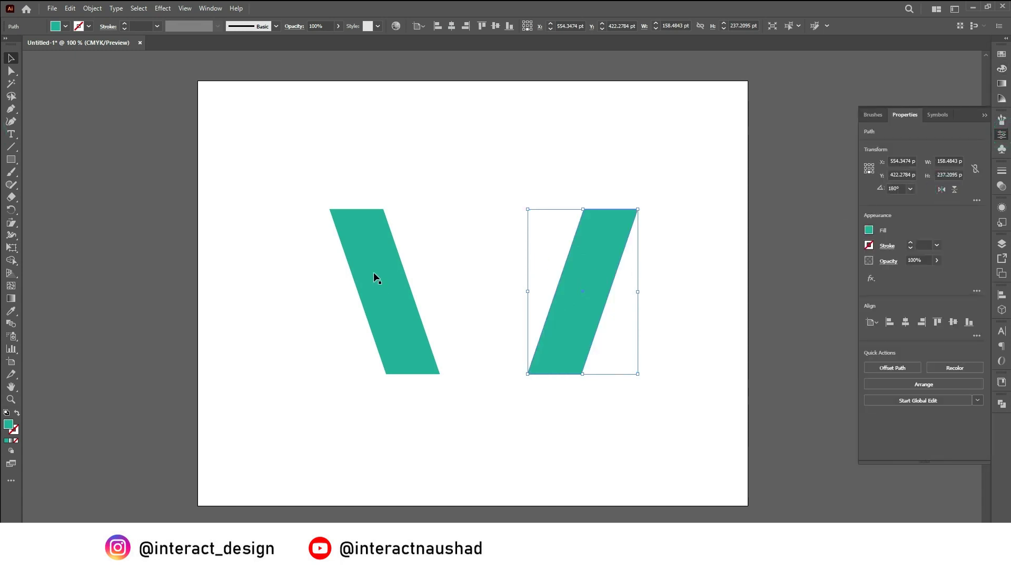
# Slide the mirrored bar left to overlap the original, forming a V
pyautogui.moveTo(373, 273); pyautogui.dragTo(361, 275)
pyautogui.click(491, 185)
pyautogui.moveTo(587, 274); pyautogui.dragTo(481, 285)
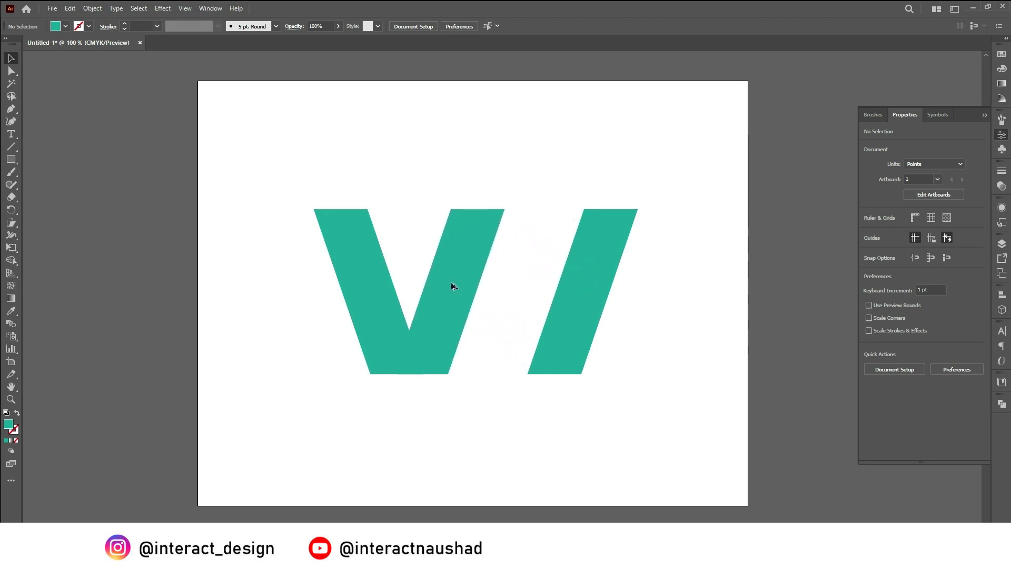
pyautogui.moveTo(483, 285); pyautogui.dragTo(435, 284)
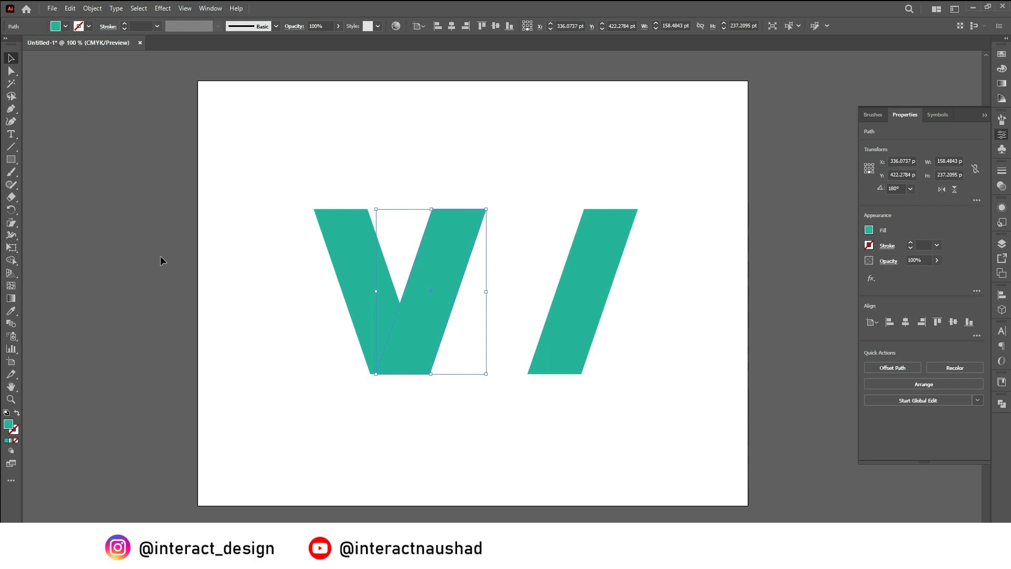
# Swap fill and stroke on all three bars so they become teal outlines
pyautogui.moveTo(210, 230); pyautogui.dragTo(636, 386)
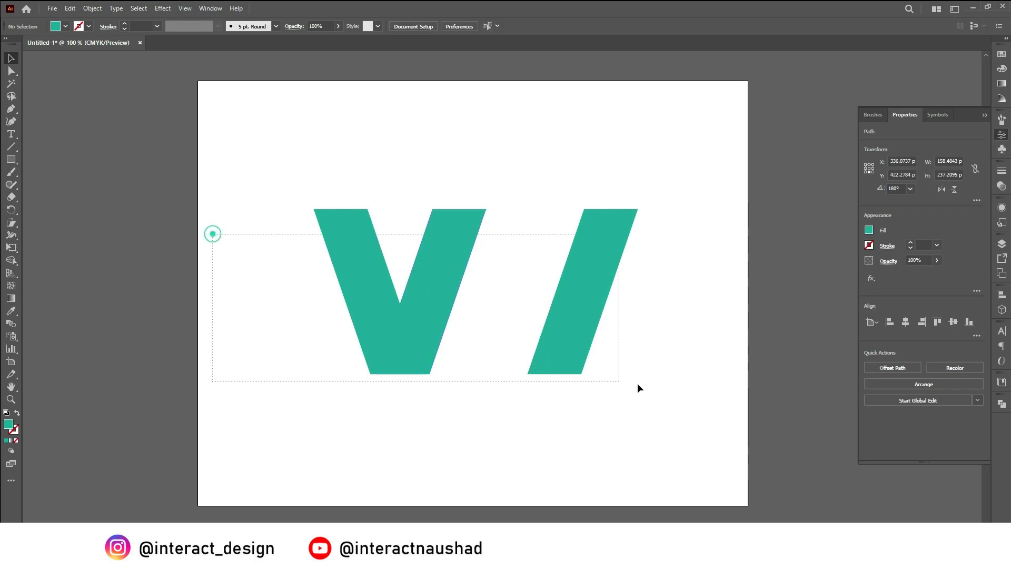
pyautogui.click(17, 414)
pyautogui.click(185, 342)
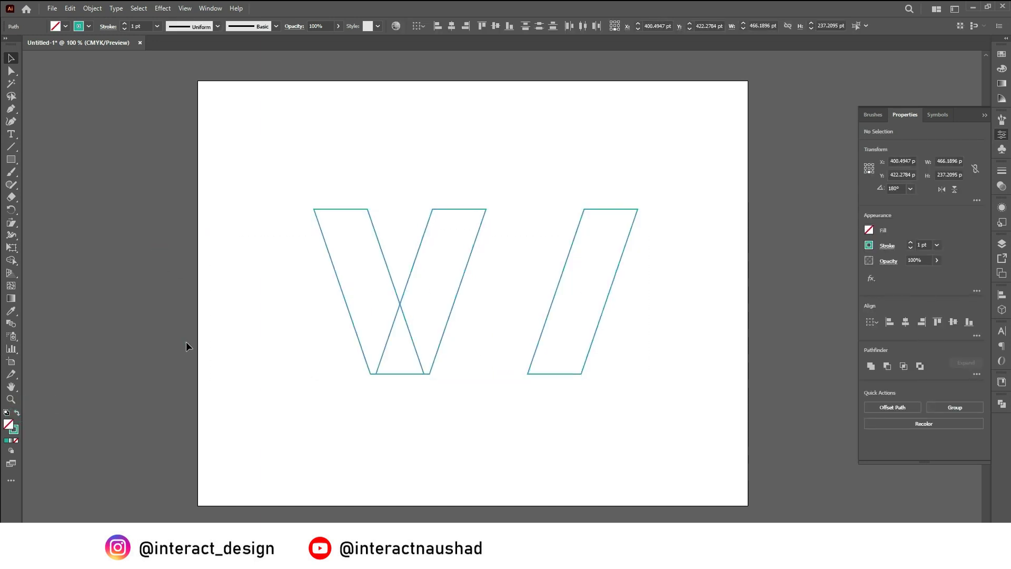
# Delete the stray duplicate bar and the separate right-hand bar
pyautogui.click(447, 317)
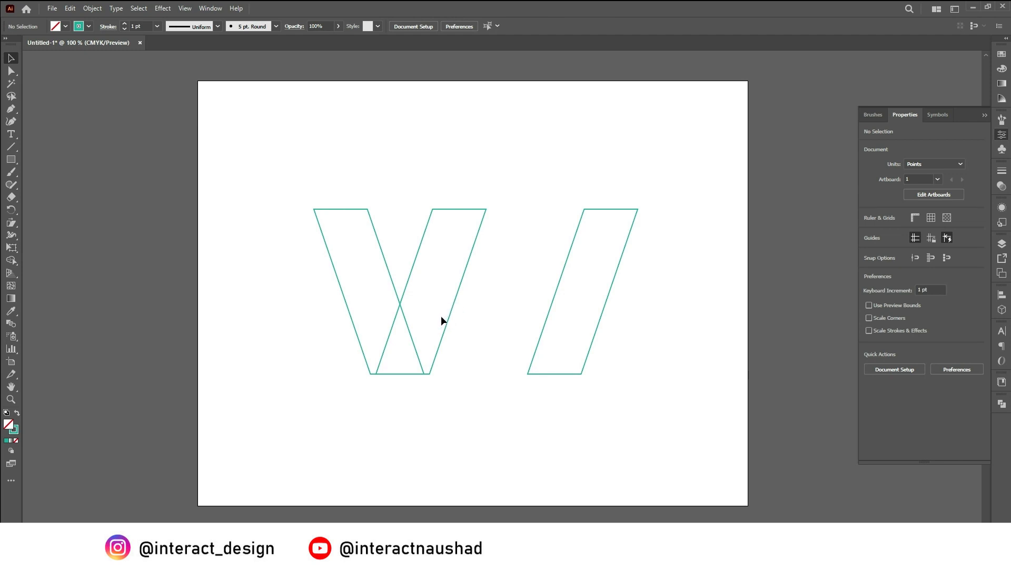
pyautogui.click(451, 317)
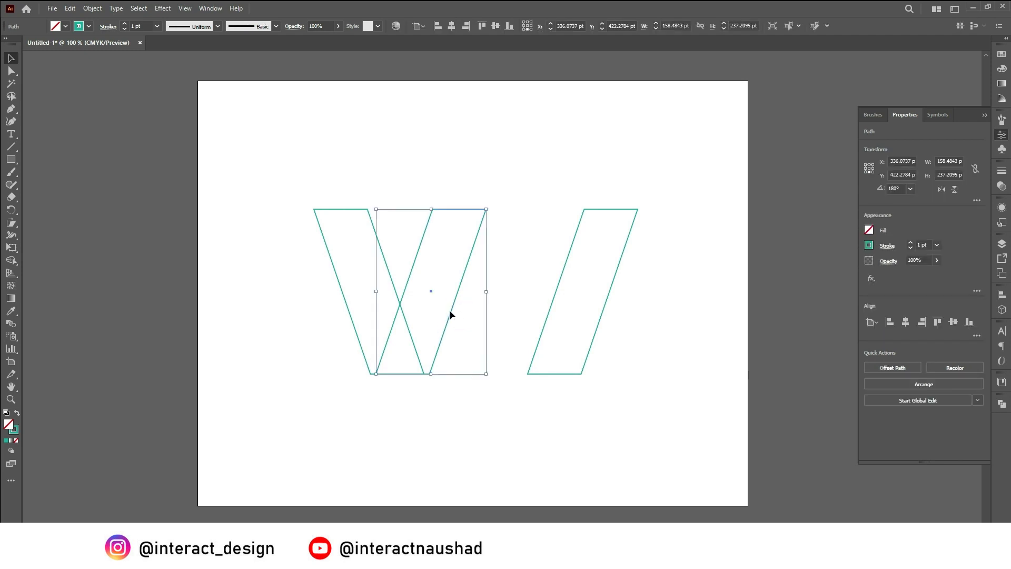
pyautogui.moveTo(452, 312); pyautogui.dragTo(445, 314)
pyautogui.click(504, 275)
pyautogui.click(482, 222)
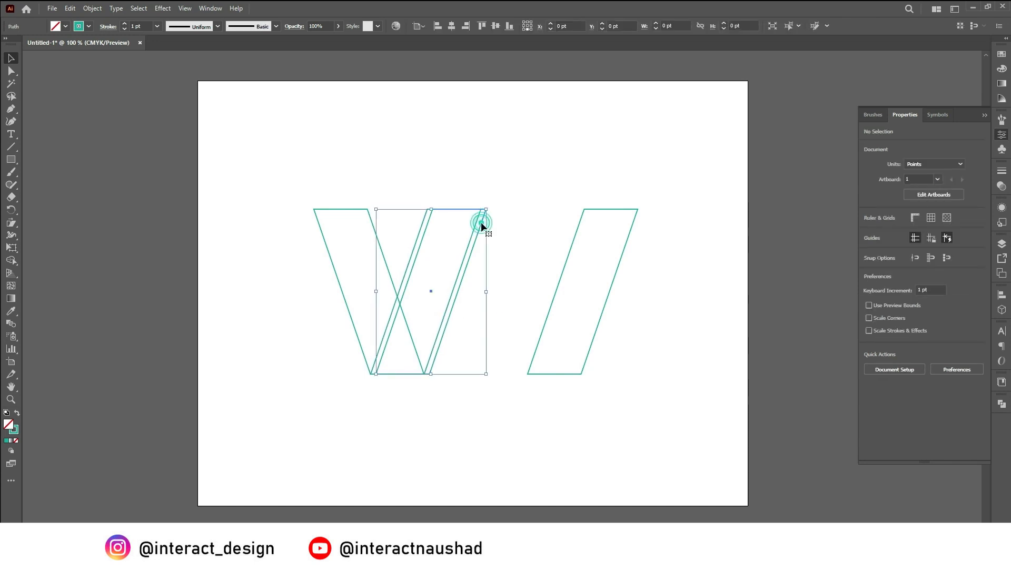
pyautogui.press('Delete')
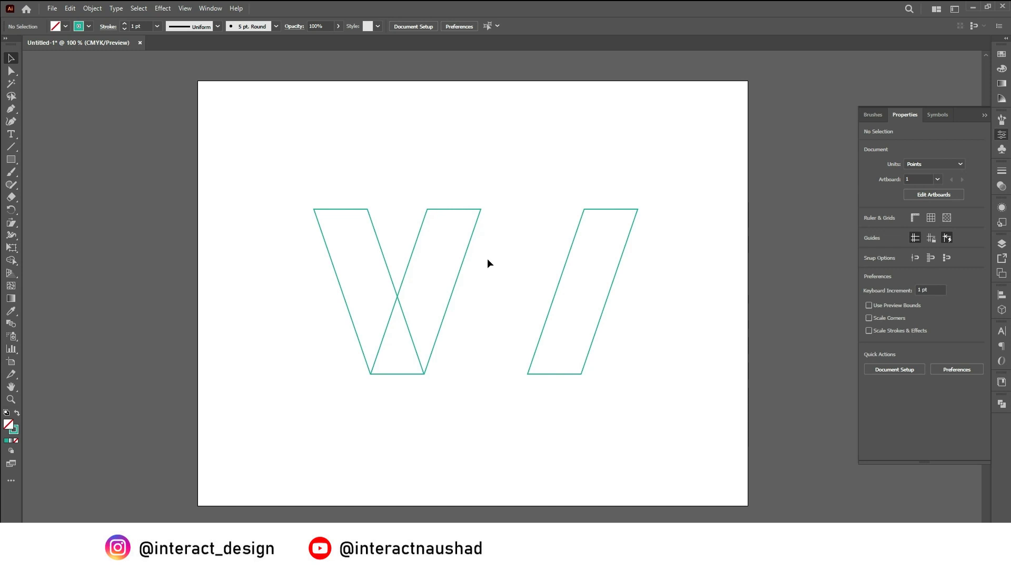
pyautogui.moveTo(503, 287); pyautogui.dragTo(671, 386)
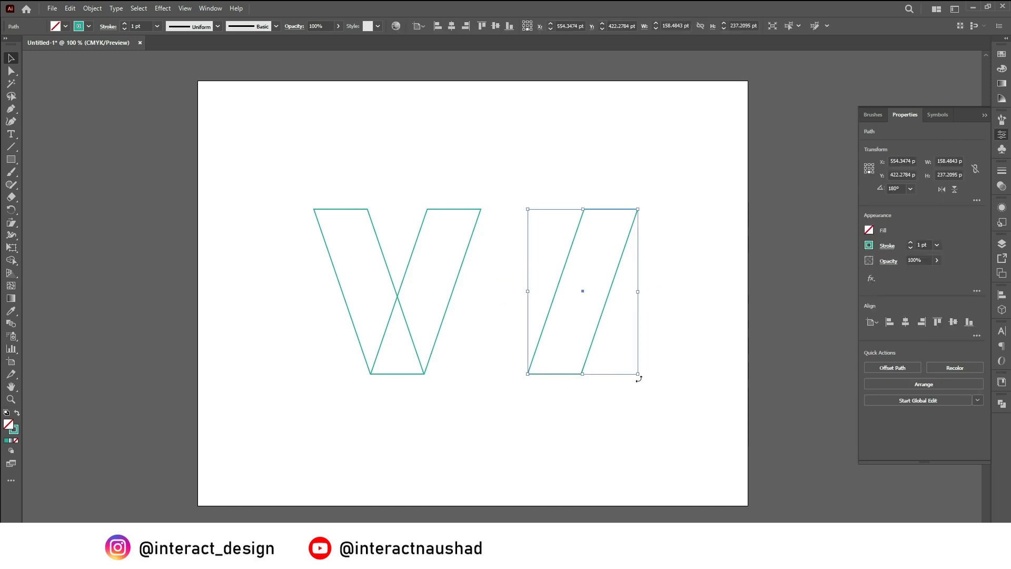
pyautogui.press('Delete')
# Place a copy of the V to the right, overlapping it to form a W
pyautogui.moveTo(241, 318); pyautogui.dragTo(577, 384)
pyautogui.moveTo(442, 327); pyautogui.dragTo(553, 327)
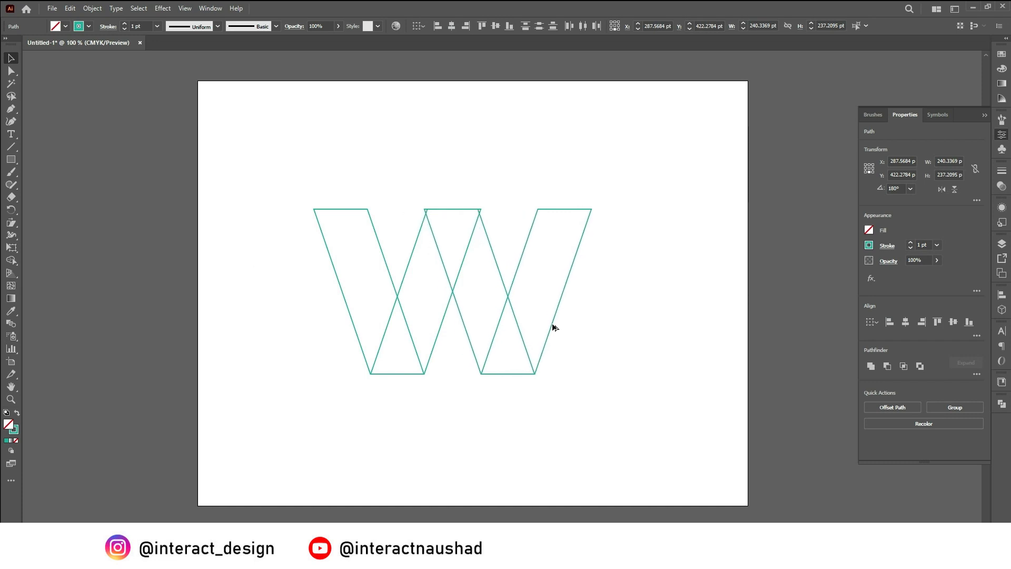
pyautogui.moveTo(553, 328); pyautogui.dragTo(555, 326)
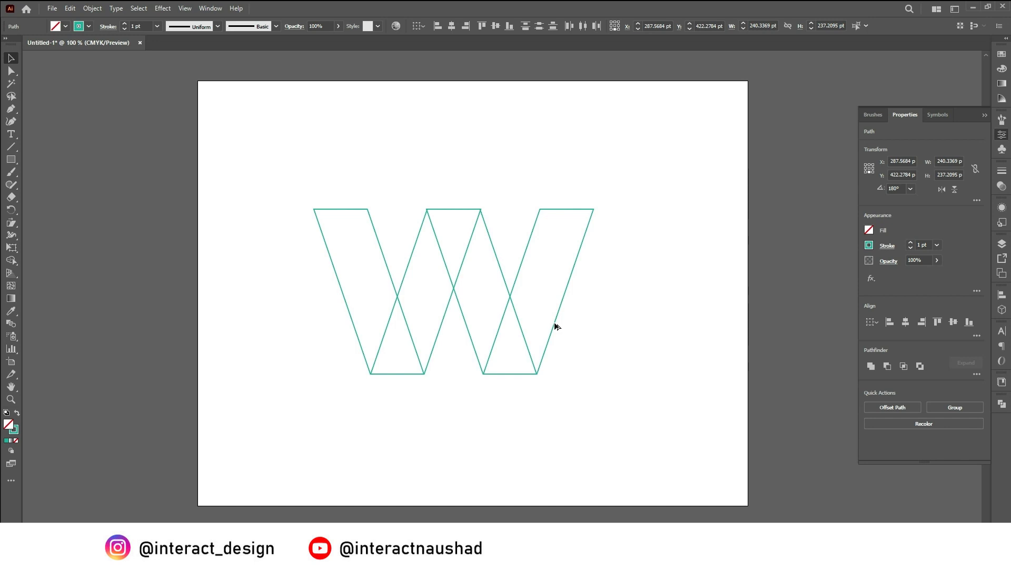
pyautogui.moveTo(555, 326); pyautogui.dragTo(558, 326)
pyautogui.click(638, 349)
# Shift the W slightly right and down, then select all its paths
pyautogui.moveTo(237, 160); pyautogui.dragTo(637, 420)
pyautogui.click(522, 327)
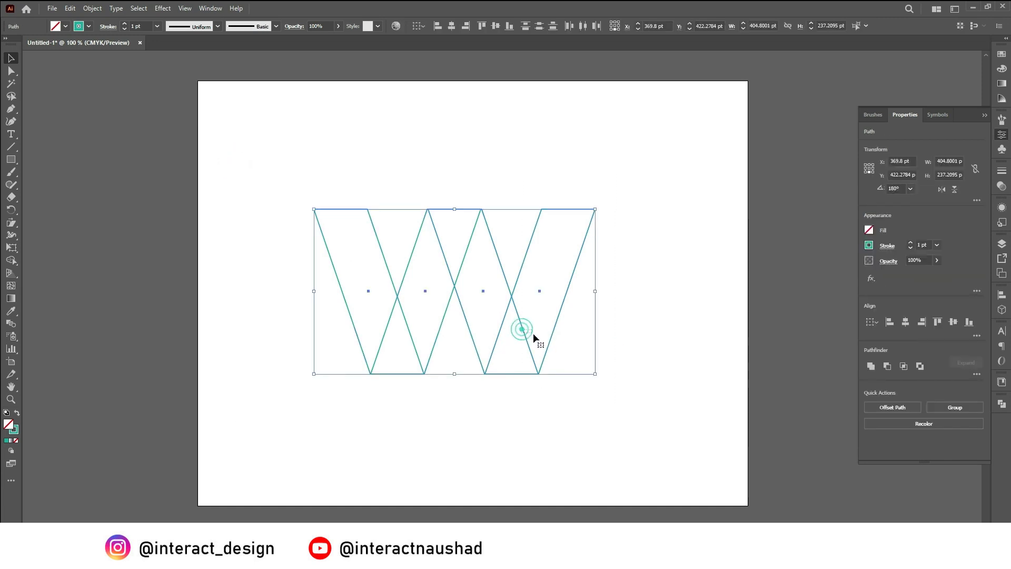
pyautogui.moveTo(218, 152); pyautogui.dragTo(703, 444)
pyautogui.moveTo(466, 318); pyautogui.dragTo(482, 323)
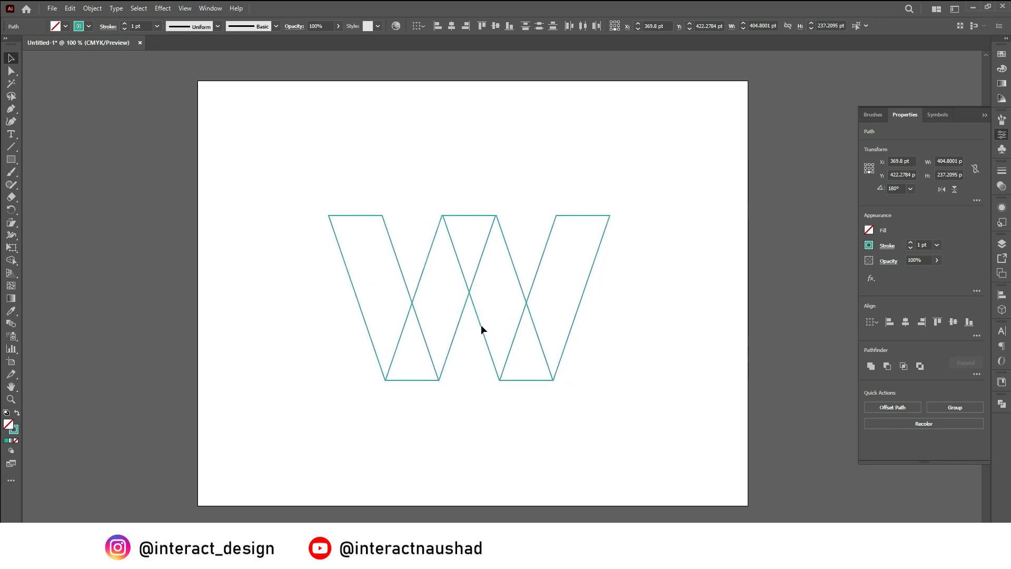
pyautogui.click(469, 415)
pyautogui.moveTo(316, 174); pyautogui.dragTo(665, 409)
pyautogui.click(669, 408)
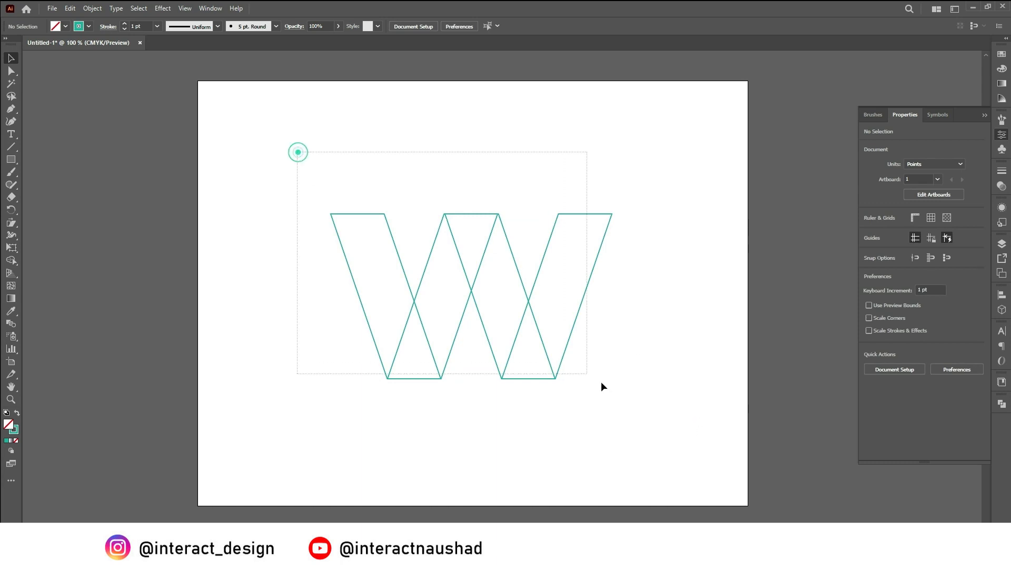
pyautogui.moveTo(296, 151); pyautogui.dragTo(582, 374)
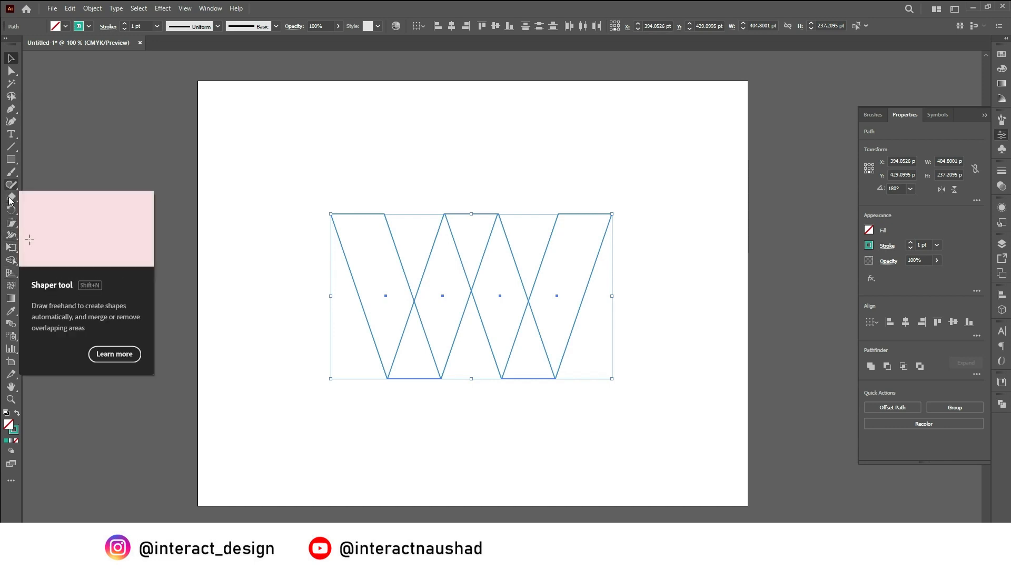
# Merge the W's overlapping middle strips into one outline with the Shape Builder
pyautogui.click(12, 261)
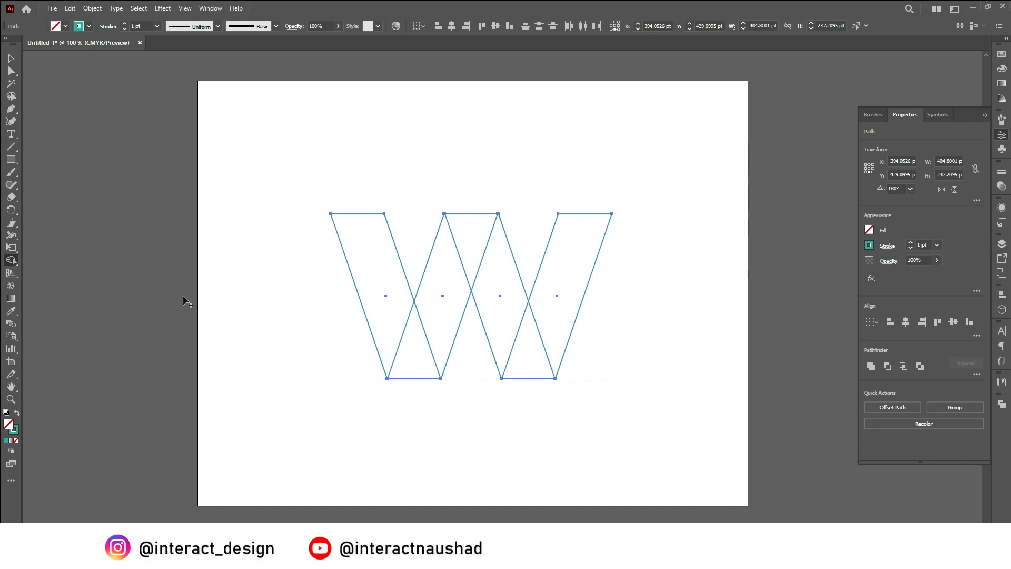
pyautogui.moveTo(421, 363)
pyautogui.mouseDown()
pyautogui.moveTo(485, 272)
pyautogui.moveTo(524, 372)
pyautogui.mouseUp()
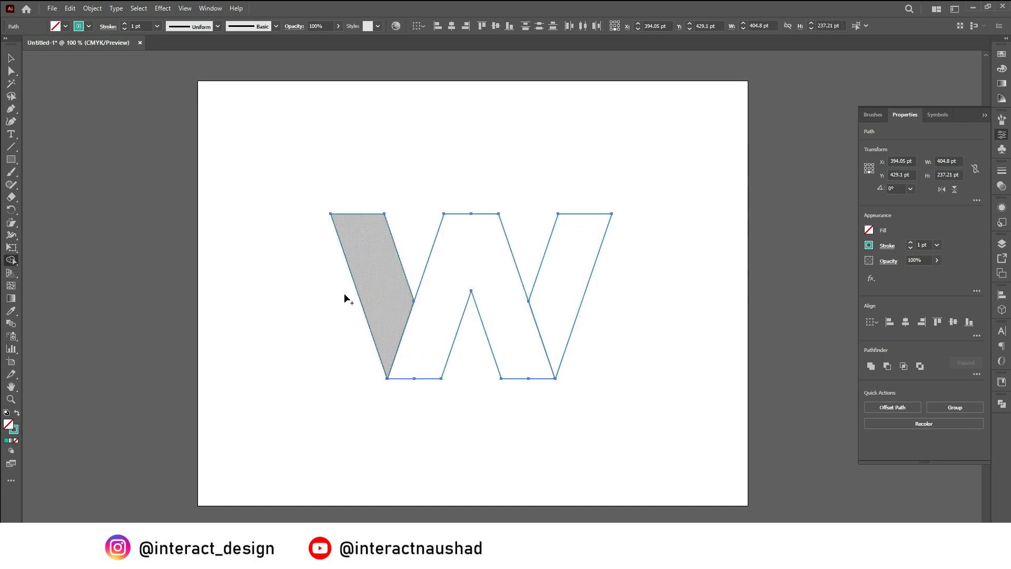
pyautogui.click(11, 57)
pyautogui.click(183, 215)
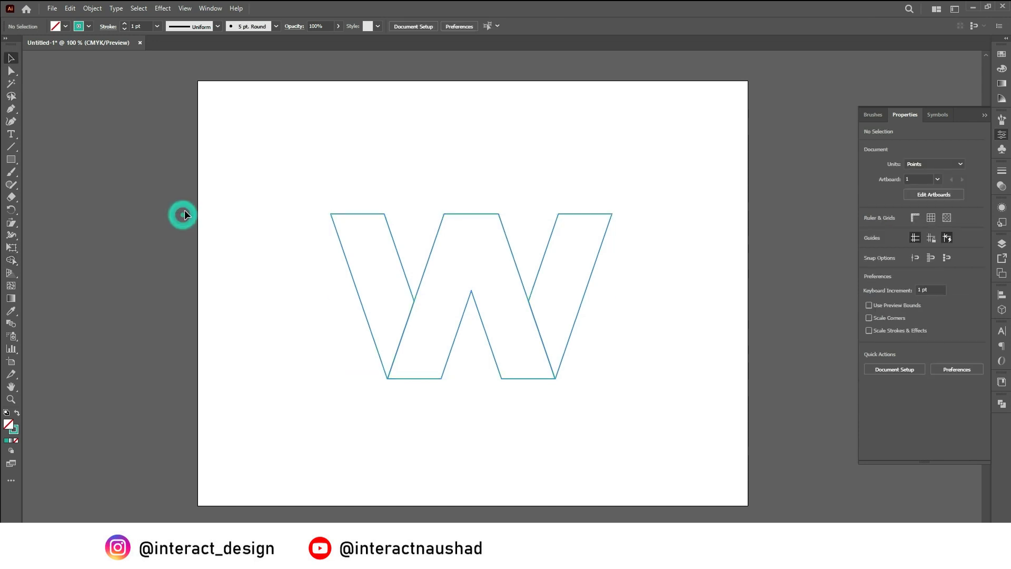
# Zoom in on the W and create a three-point star triangle
pyautogui.press('z')
pyautogui.moveTo(271, 133); pyautogui.dragTo(694, 374)
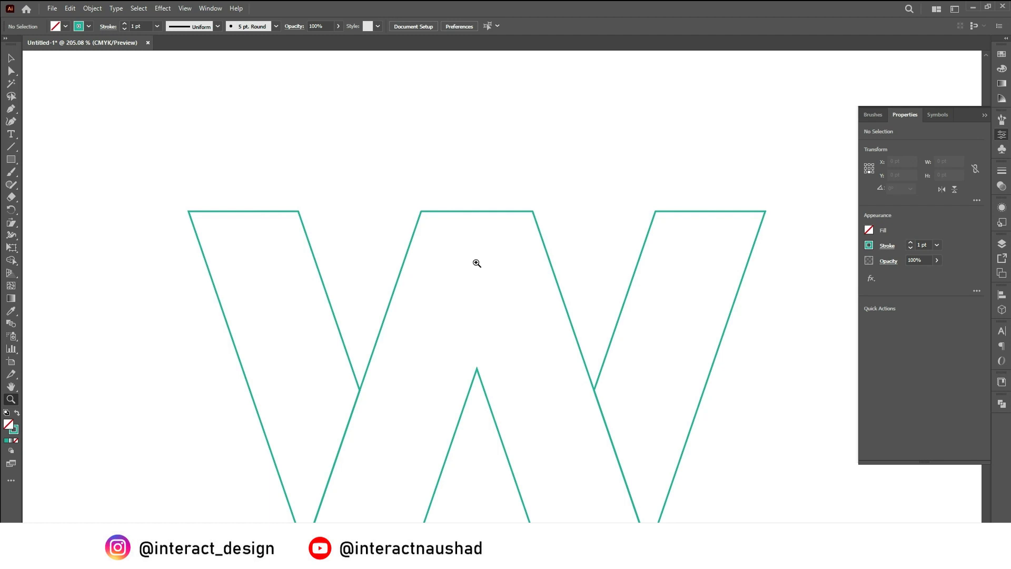
pyautogui.scroll(3, 477, 263)
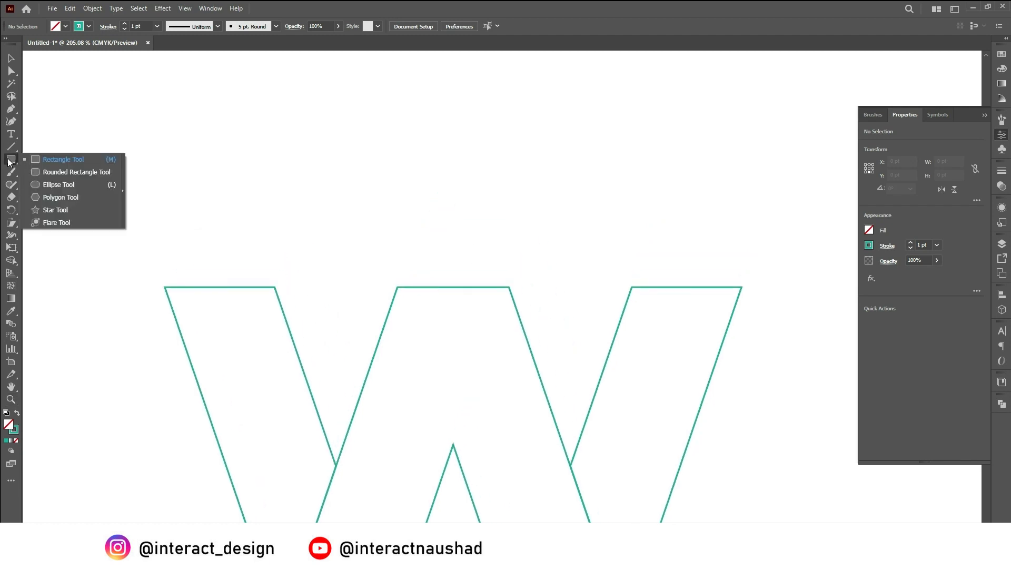
pyautogui.moveTo(8, 160); pyautogui.dragTo(57, 209)
pyautogui.click(396, 181)
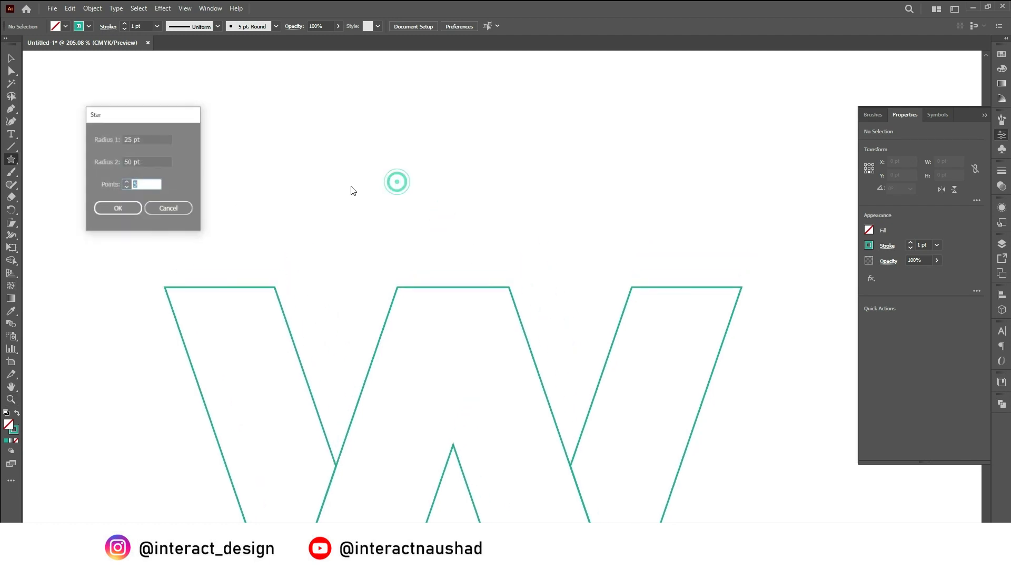
pyautogui.click(127, 187)
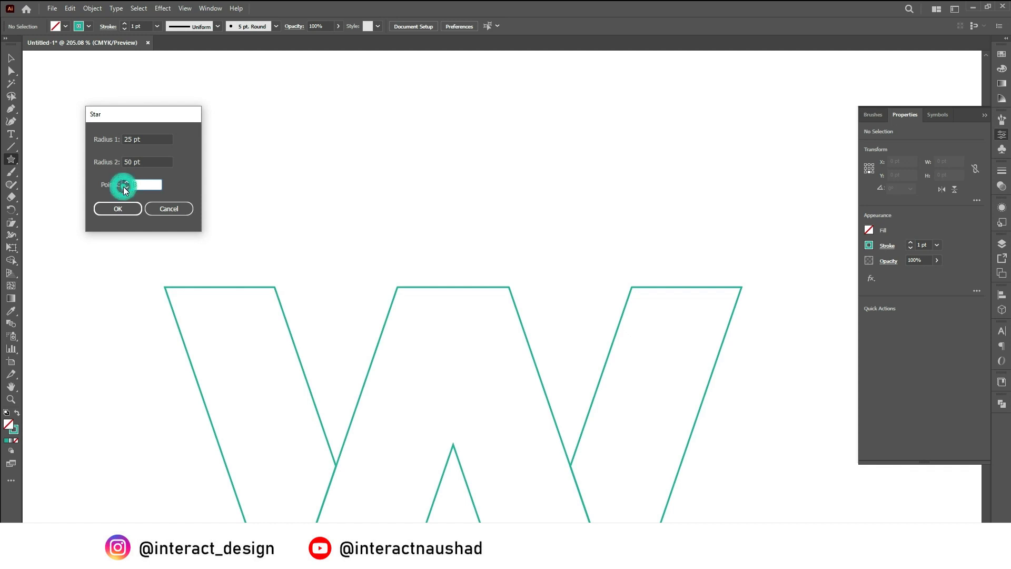
pyautogui.click(122, 209)
# Rotate the triangle 180° and scale it onto the W's middle peak
pyautogui.click(11, 58)
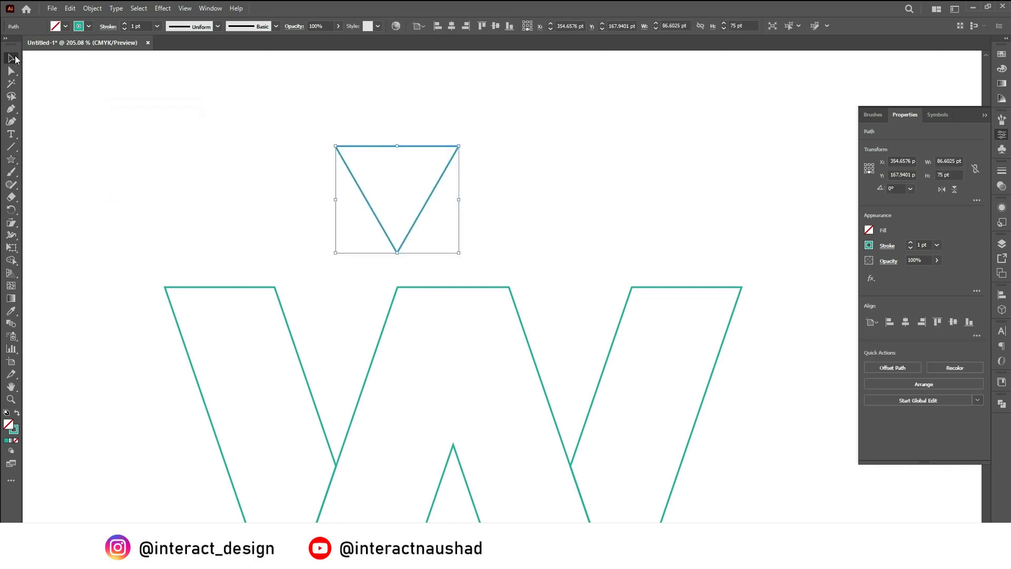
pyautogui.moveTo(333, 140); pyautogui.dragTo(494, 259)
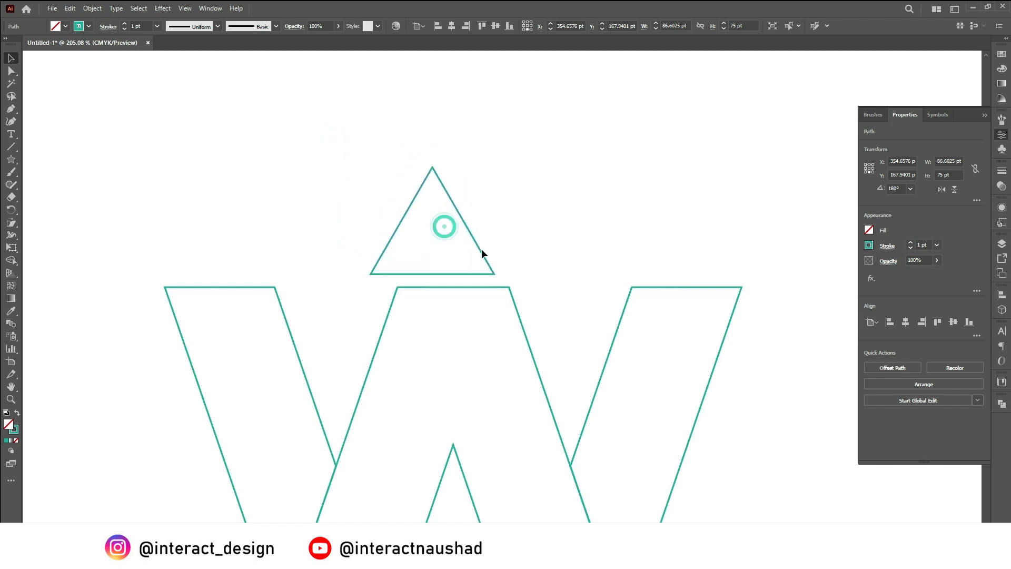
pyautogui.moveTo(494, 259); pyautogui.dragTo(494, 259)
pyautogui.moveTo(385, 180); pyautogui.dragTo(396, 193)
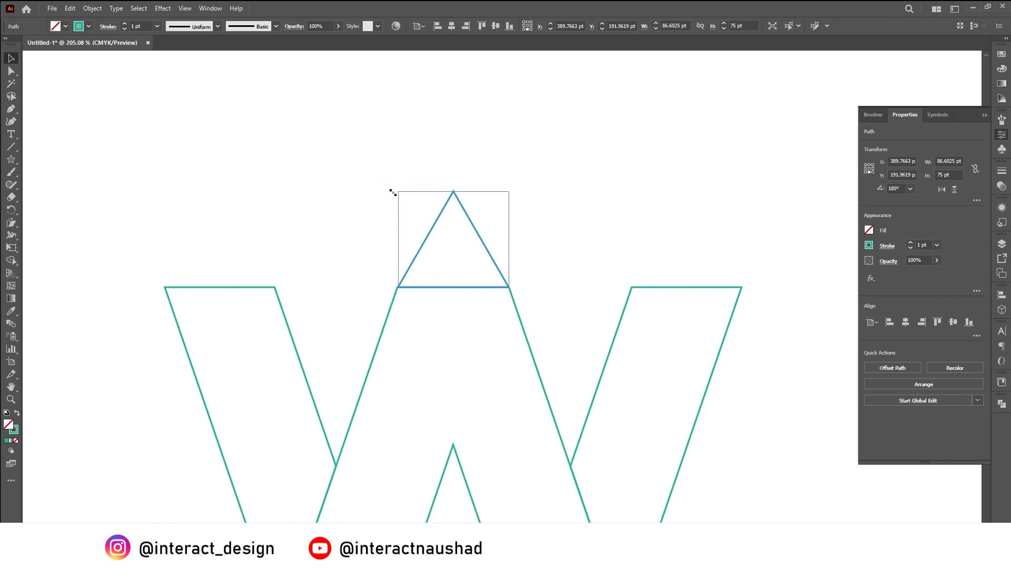
pyautogui.moveTo(393, 193); pyautogui.dragTo(392, 192)
pyautogui.click(349, 169)
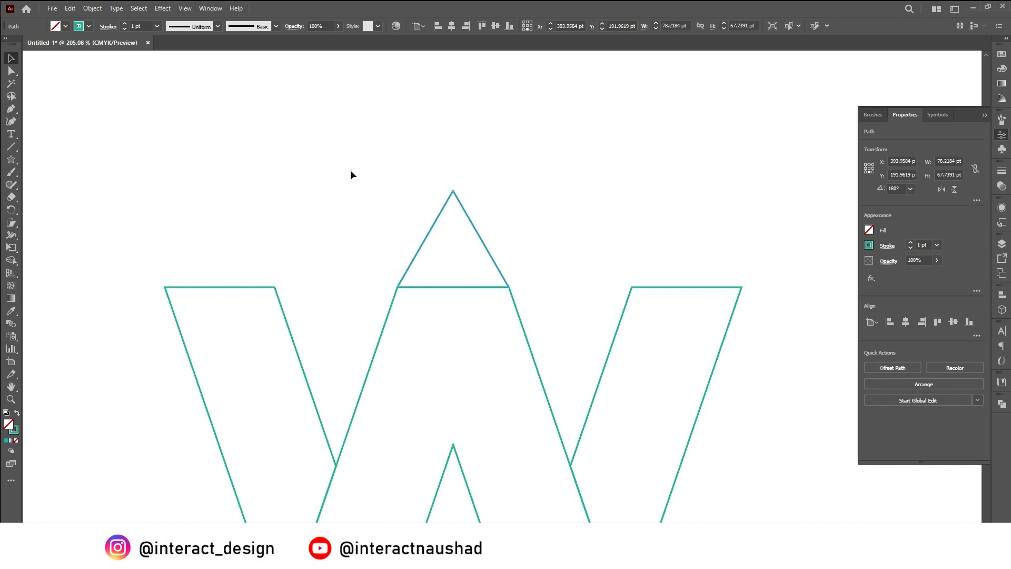
pyautogui.press('z')
pyautogui.keyDown('alt'); pyautogui.click(483, 329); pyautogui.keyUp('alt')
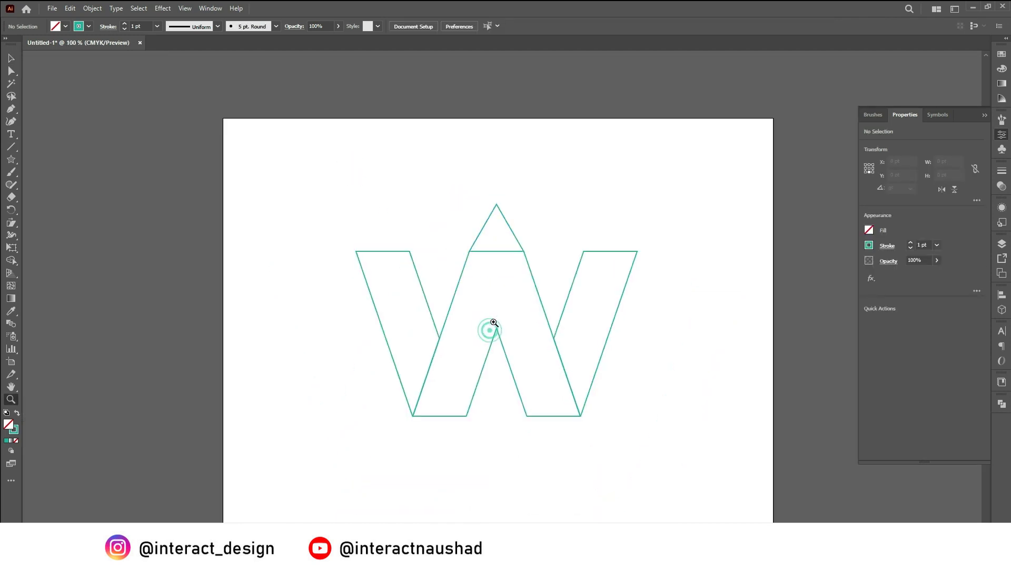
# Zoom into the triangle's base and nudge it to align with the W
pyautogui.moveTo(316, 161); pyautogui.dragTo(688, 380)
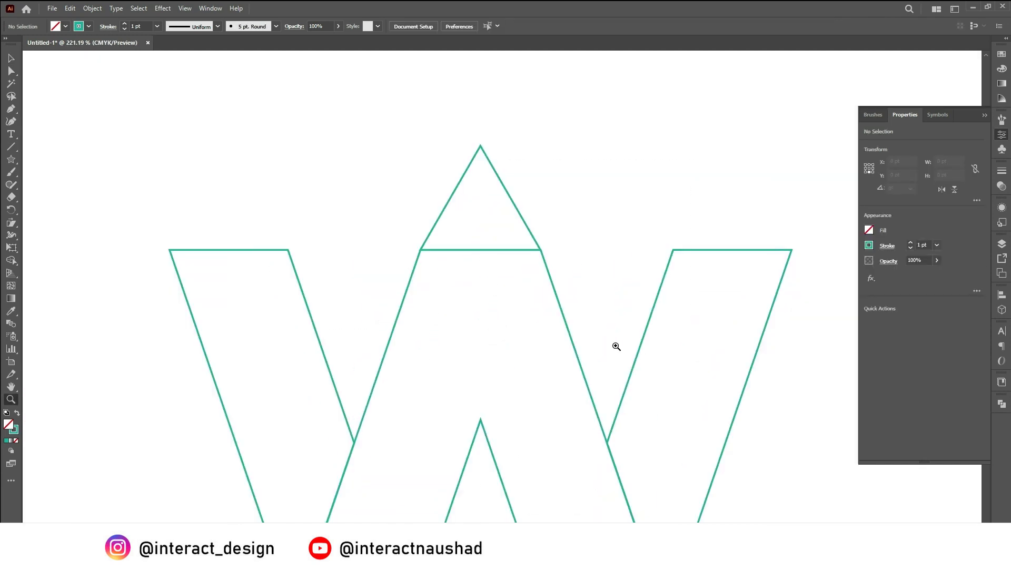
pyautogui.click(11, 58)
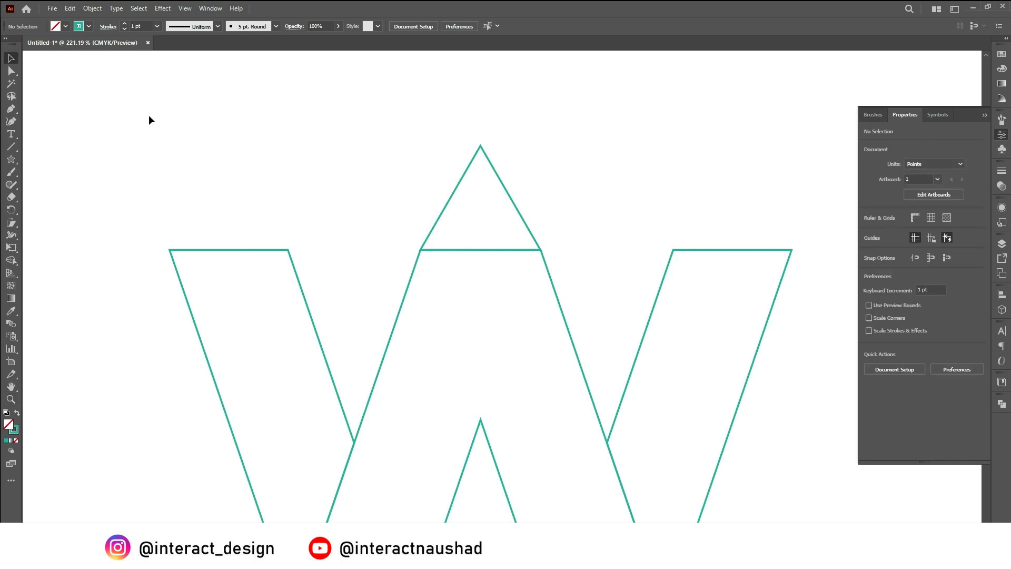
pyautogui.click(457, 188)
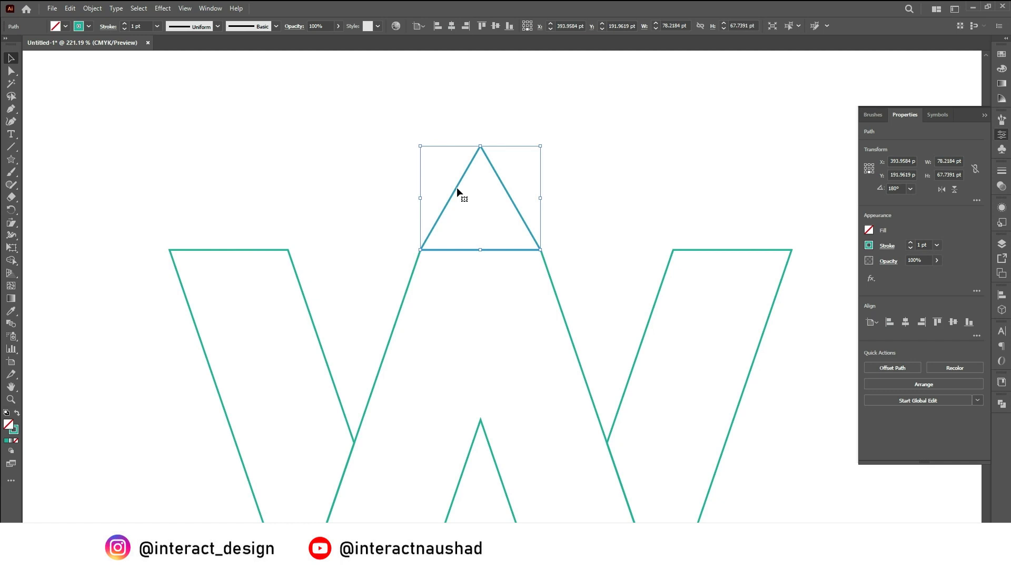
pyautogui.press('z')
pyautogui.moveTo(393, 225); pyautogui.dragTo(562, 275)
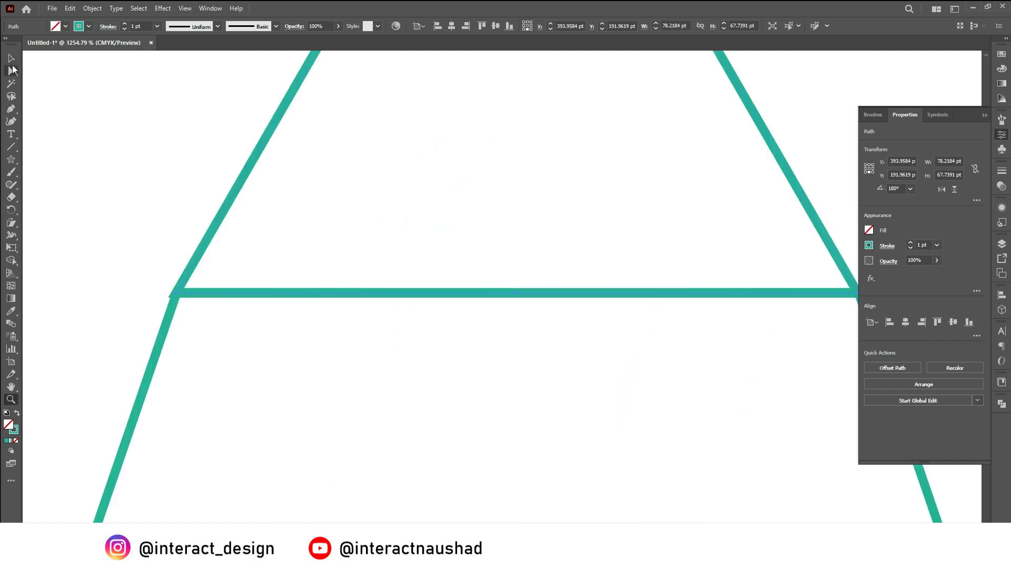
pyautogui.click(11, 59)
pyautogui.click(225, 205)
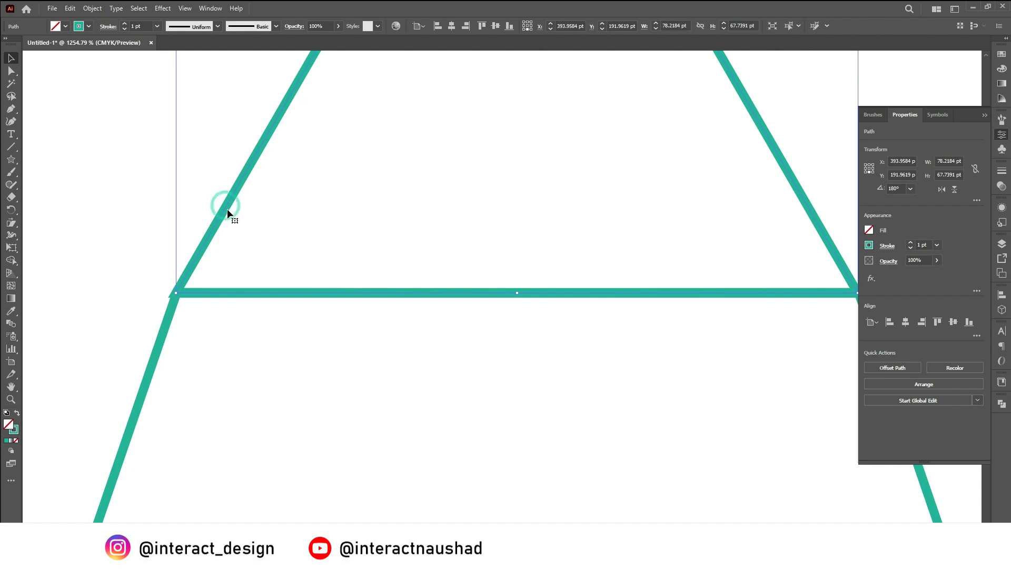
pyautogui.moveTo(226, 207); pyautogui.dragTo(229, 204)
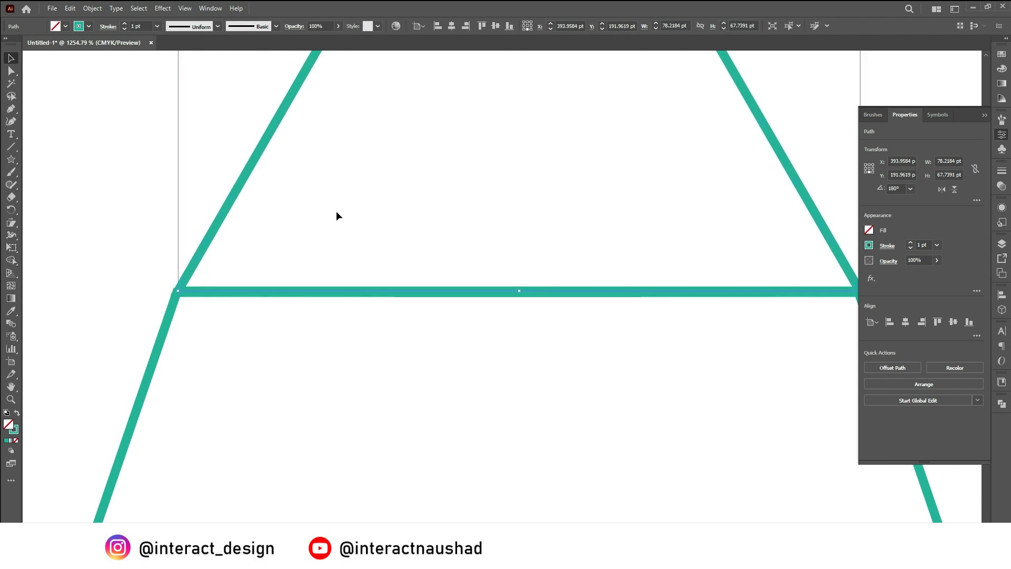
# Select the top triangle with a marquee and delete it
pyautogui.hotkey('ctrl', '-')
pyautogui.hotkey('ctrl', '-')
pyautogui.hotkey('ctrl', '-')
pyautogui.moveTo(474, 229)
pyautogui.mouseDown()
pyautogui.moveTo(255, 120)
pyautogui.moveTo(321, 133)
pyautogui.mouseUp()
pyautogui.click(11, 59)
pyautogui.moveTo(280, 180)
pyautogui.mouseDown()
pyautogui.moveTo(540, 260)
pyautogui.moveTo(497, 239)
pyautogui.mouseUp()
pyautogui.press('Delete')
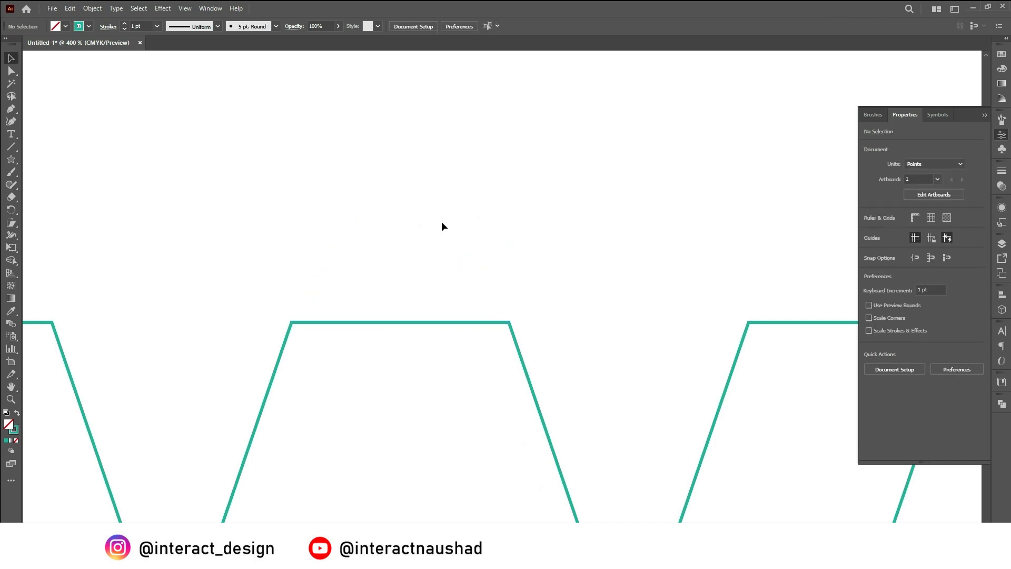
# Draw a closed Pen triangle from the middle peak's two top corners to an apex above
pyautogui.press('p')
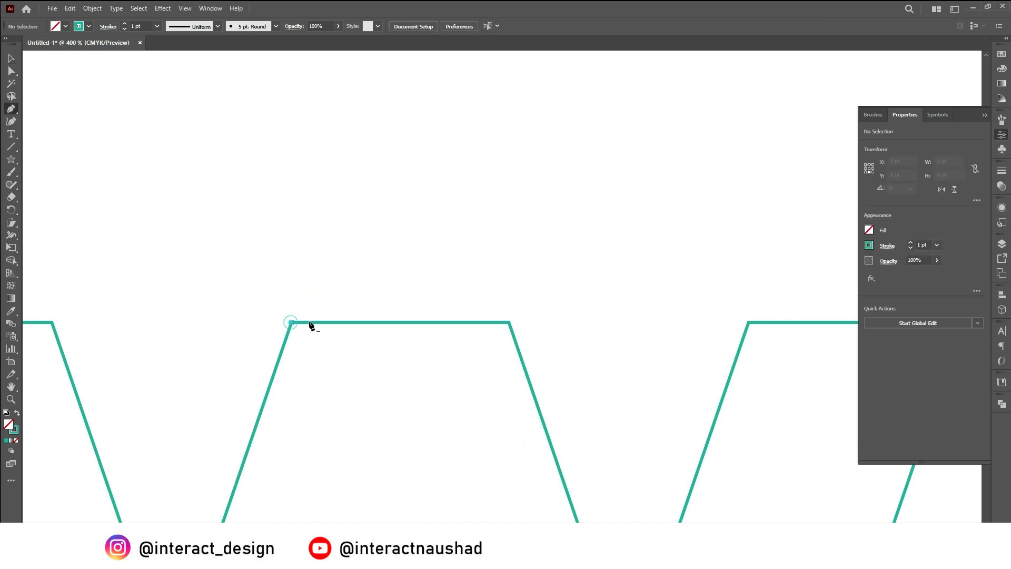
pyautogui.click(291, 322)
pyautogui.click(509, 321)
pyautogui.click(396, 136)
pyautogui.click(292, 322)
pyautogui.click(11, 59)
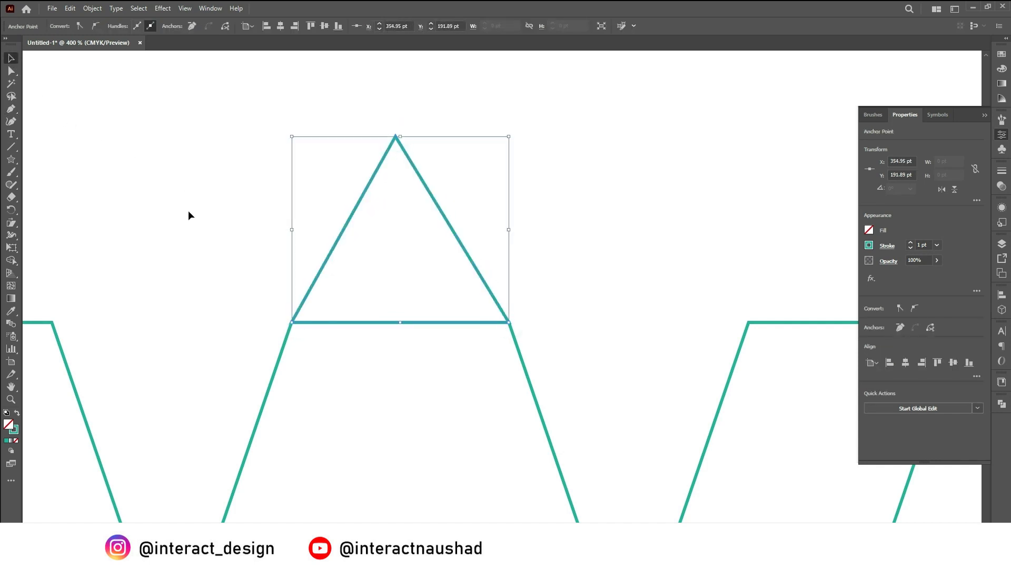
pyautogui.click(188, 210)
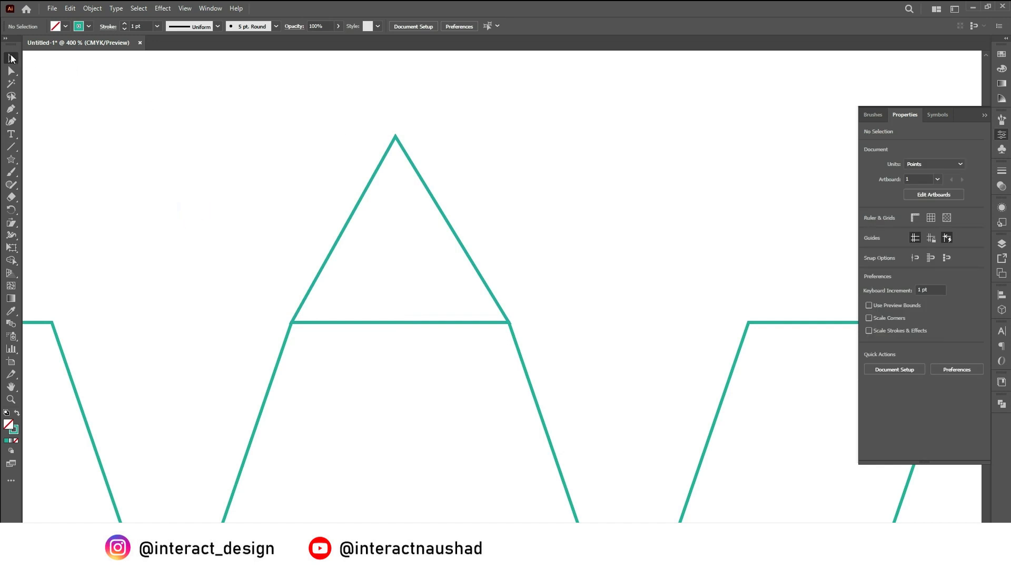
# Drag the triangle's apex upward with Direct Selection into a taller spike
pyautogui.moveTo(227, 137); pyautogui.dragTo(240, 264)
pyautogui.click(408, 266)
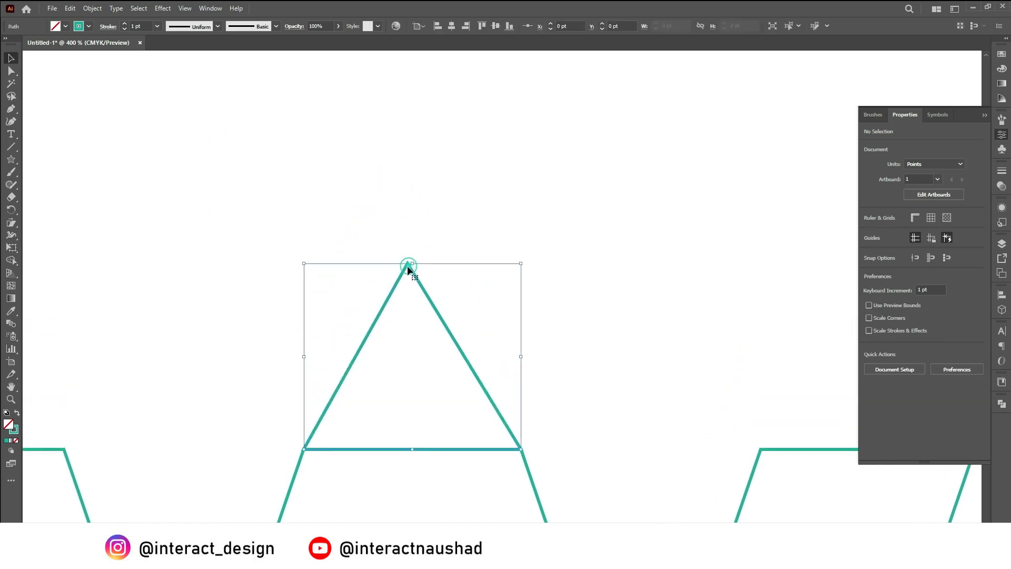
pyautogui.click(11, 71)
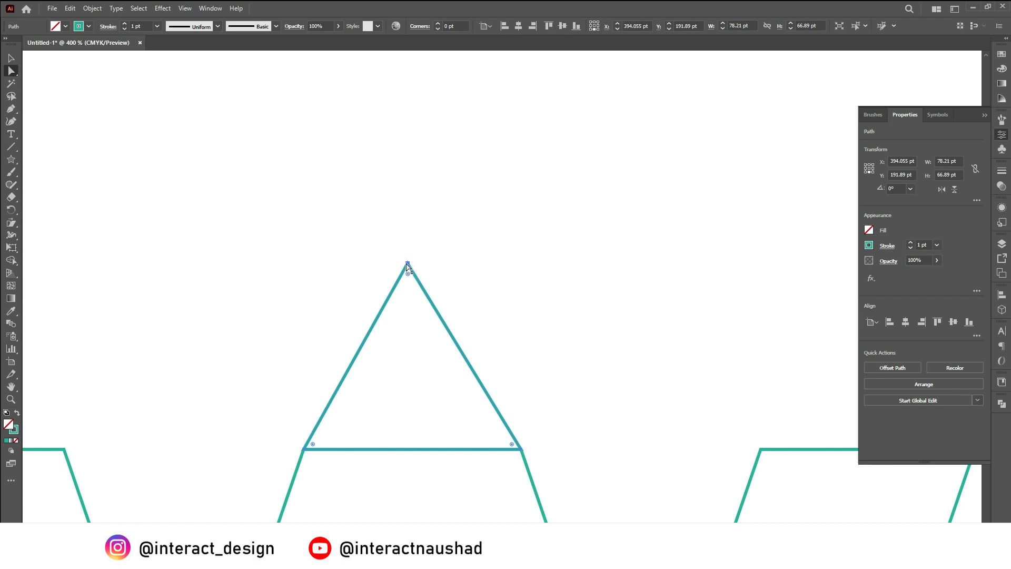
pyautogui.moveTo(408, 266); pyautogui.dragTo(415, 267)
pyautogui.moveTo(408, 262); pyautogui.dragTo(394, 166)
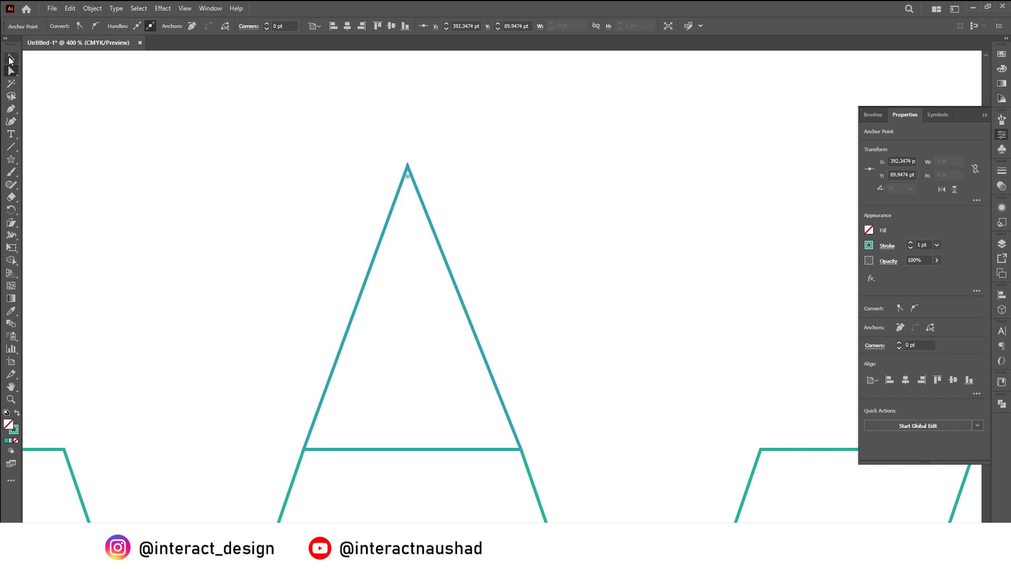
pyautogui.click(203, 250)
pyautogui.keyDown('alt'); pyautogui.click(228, 292); pyautogui.keyUp('alt')
pyautogui.keyDown('alt'); pyautogui.click(417, 416); pyautogui.keyUp('alt')
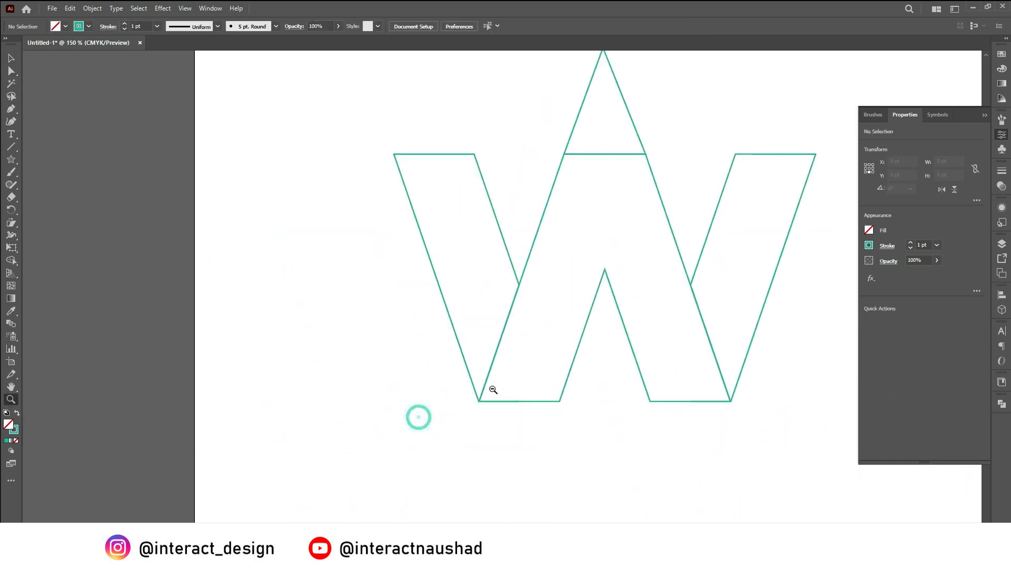
# Unite the triangle with the W's middle stroke using the Shape Builder
pyautogui.moveTo(395, 334); pyautogui.dragTo(374, 360)
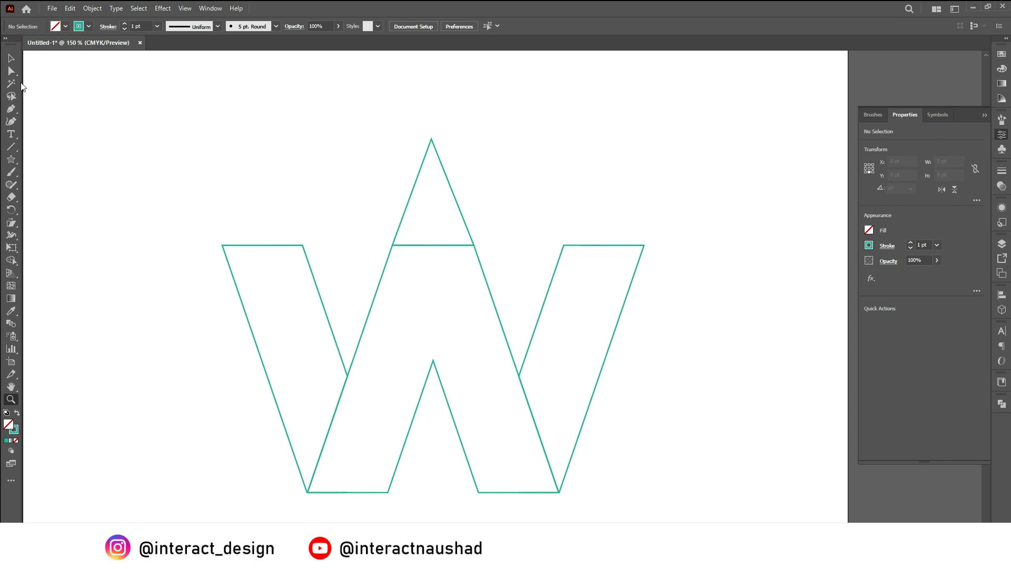
pyautogui.click(11, 58)
pyautogui.moveTo(429, 274); pyautogui.dragTo(428, 275)
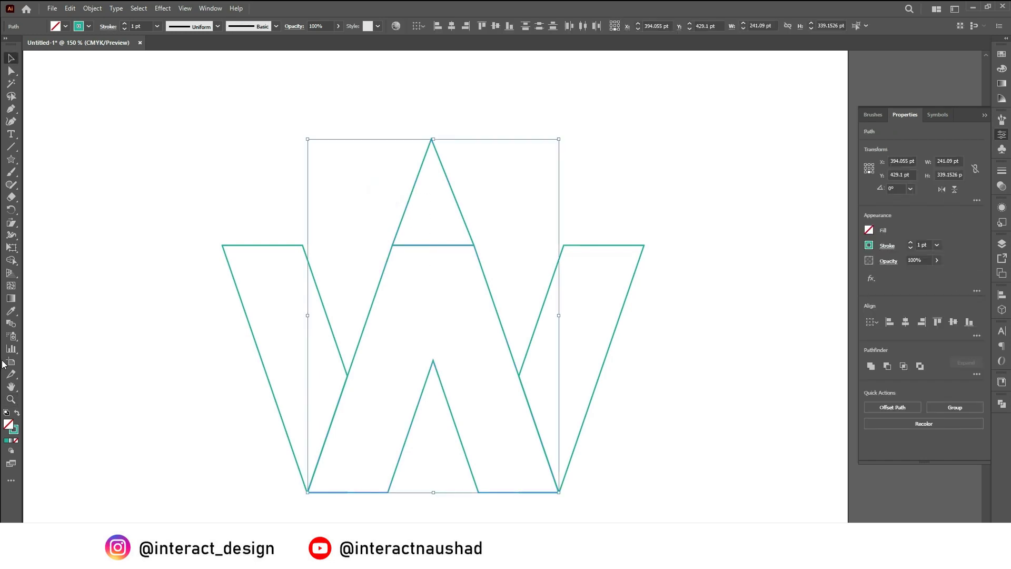
pyautogui.click(11, 260)
pyautogui.moveTo(433, 228); pyautogui.dragTo(434, 273)
pyautogui.click(11, 58)
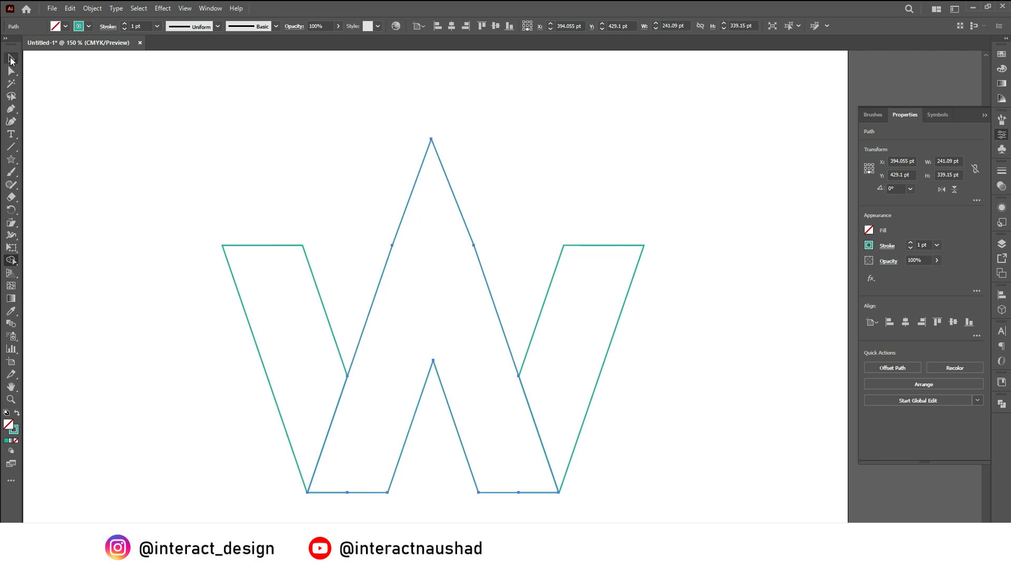
# Show the rulers and pull a vertical guide through the W's centre apex
pyautogui.click(179, 153)
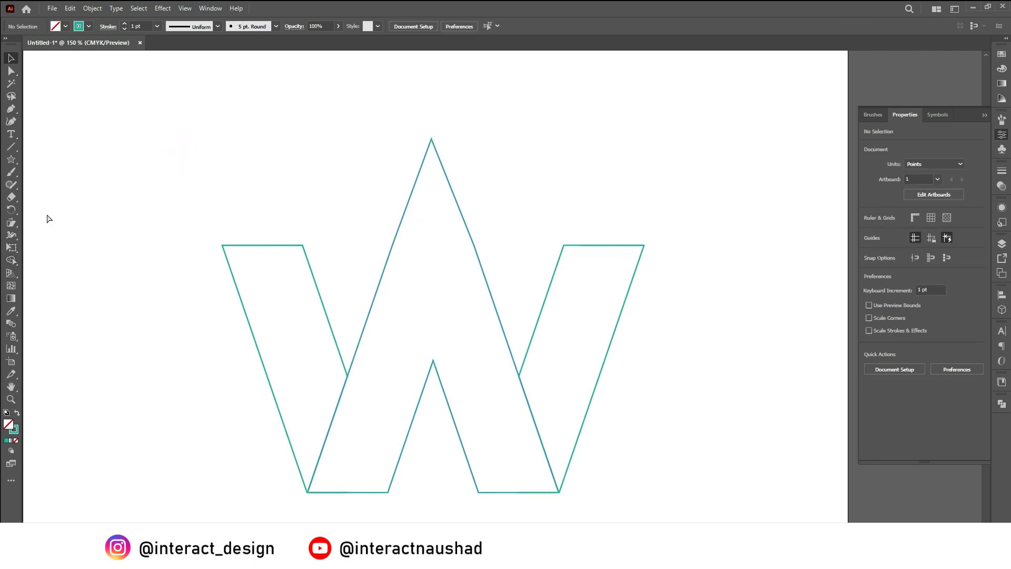
pyautogui.hotkey('ctrl', 'r')
pyautogui.moveTo(28, 219); pyautogui.dragTo(433, 272)
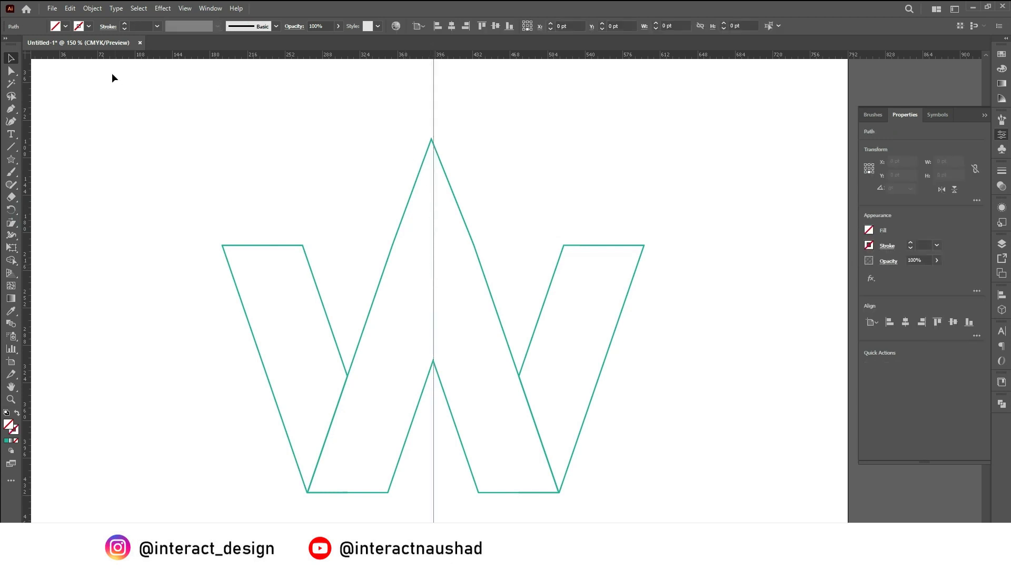
# Try deleting the peak's two mid-side anchors, then undo it
pyautogui.click(11, 70)
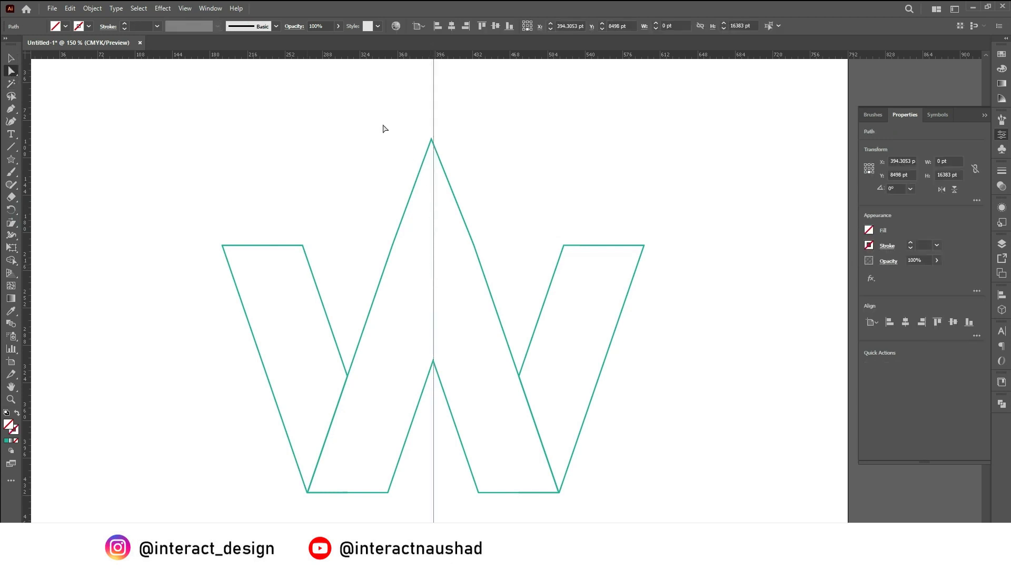
pyautogui.click(432, 140)
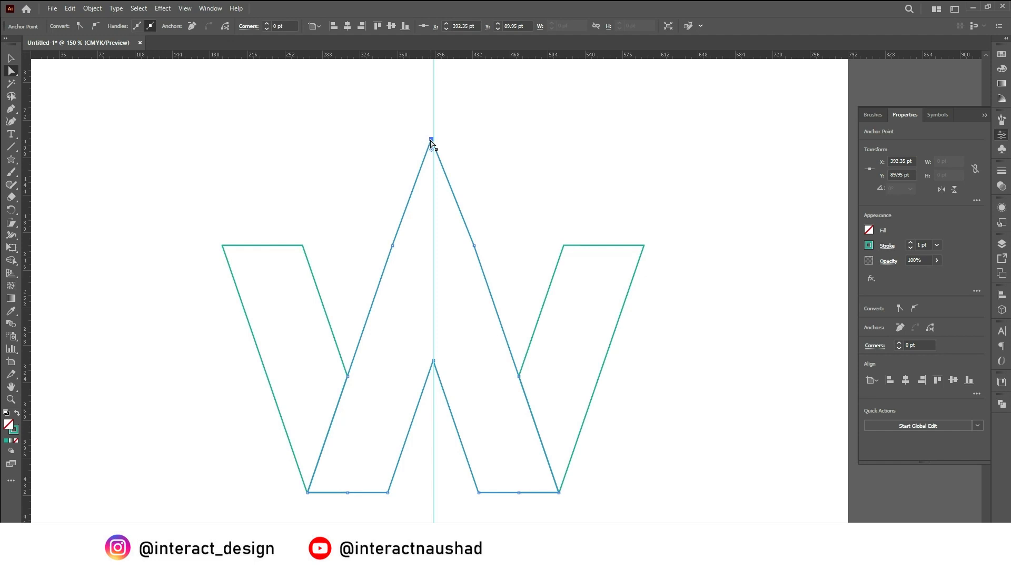
pyautogui.click(432, 141)
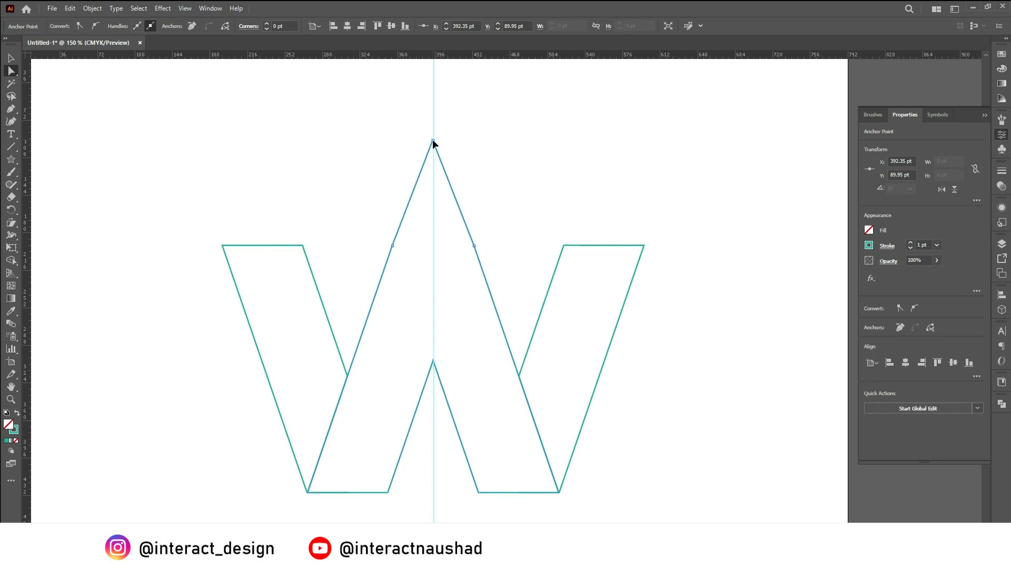
pyautogui.click(9, 58)
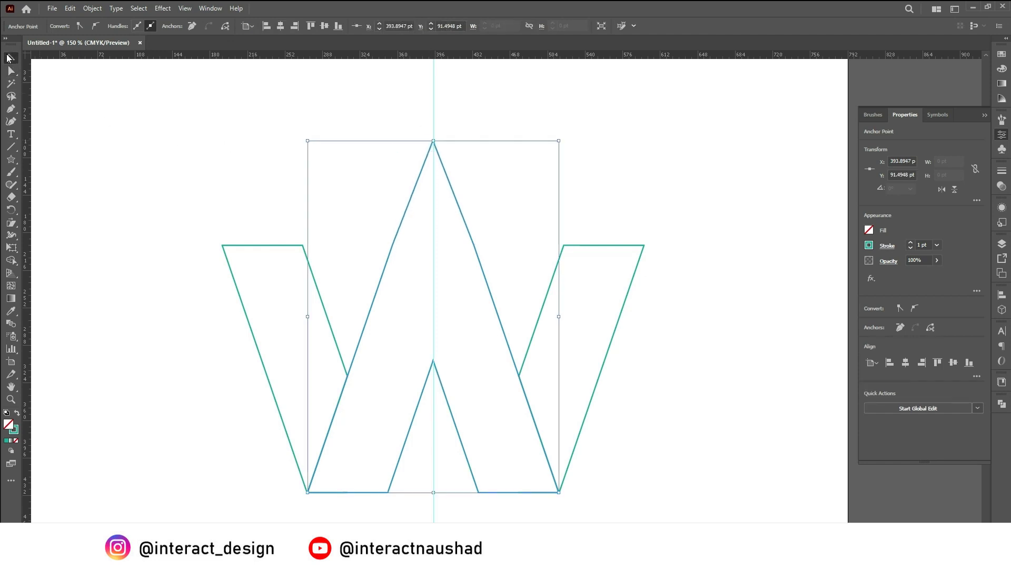
pyautogui.press('a')
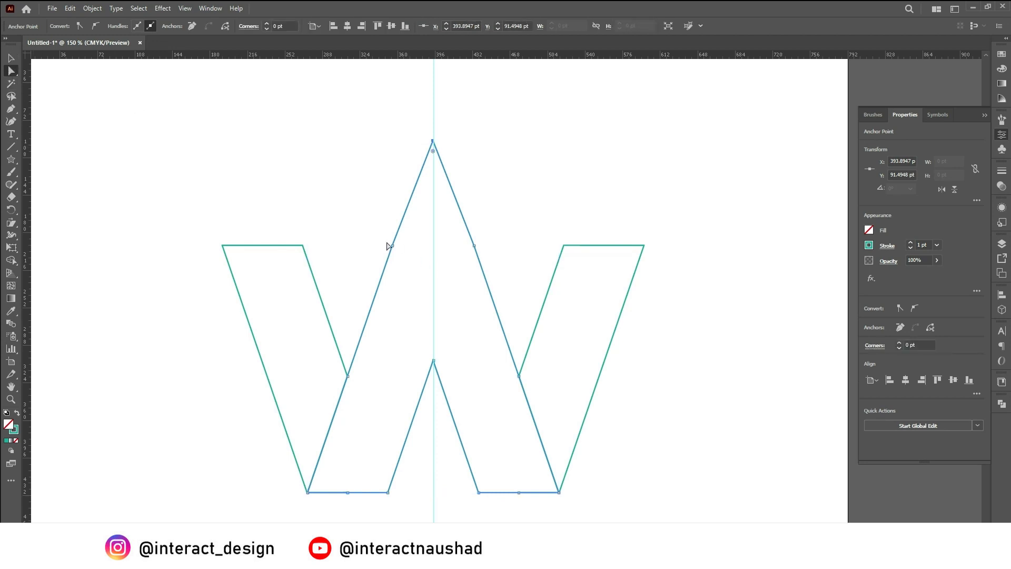
pyautogui.moveTo(375, 235); pyautogui.dragTo(486, 253)
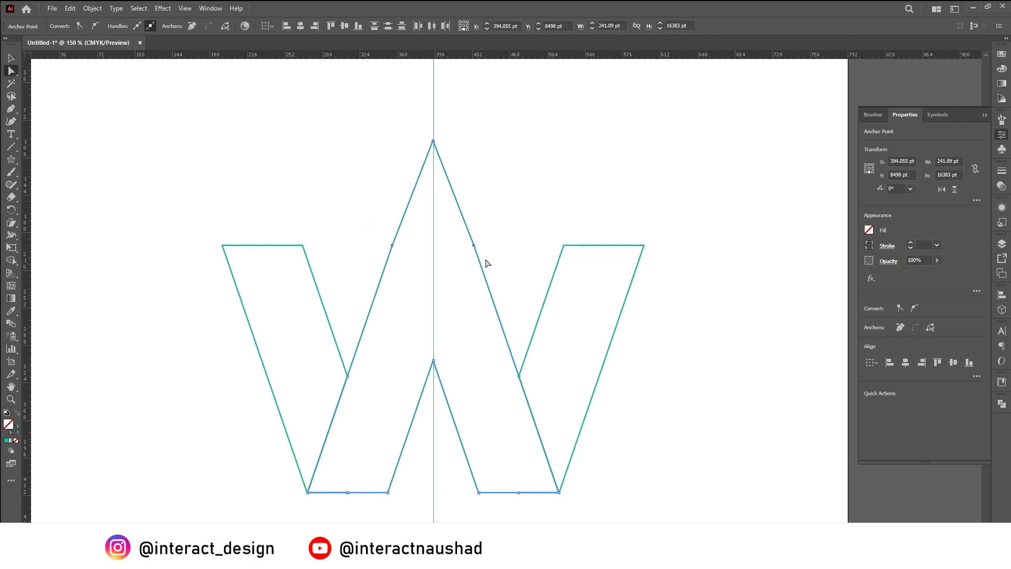
pyautogui.press('Delete')
pyautogui.hotkey('ctrl', 'z')
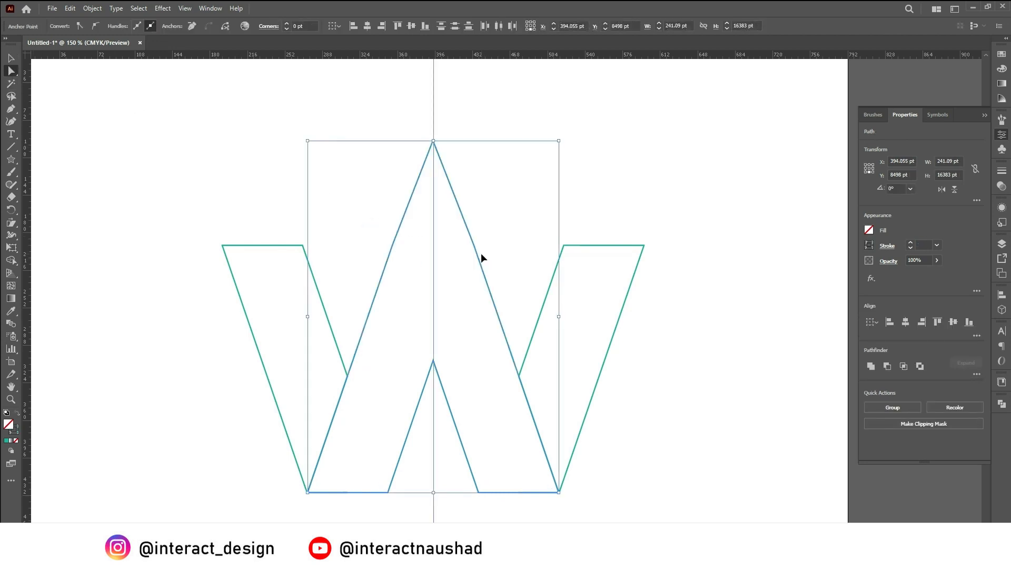
# Test pulling the inner left edge anchor inward, then undo to keep the edge straight
pyautogui.click(392, 245)
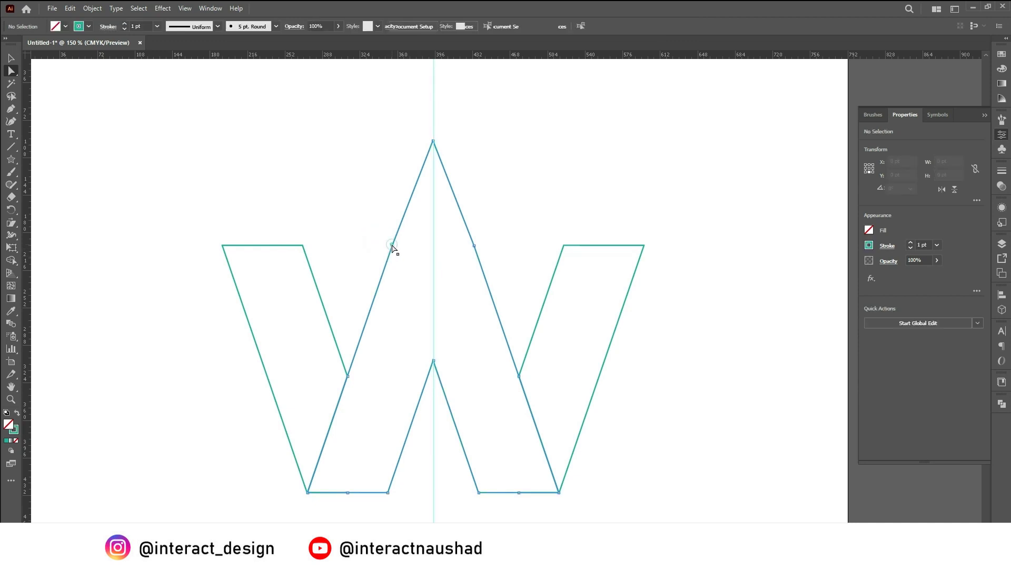
pyautogui.moveTo(392, 246); pyautogui.dragTo(409, 249)
pyautogui.hotkey('ctrl', 'z')
pyautogui.click(340, 208)
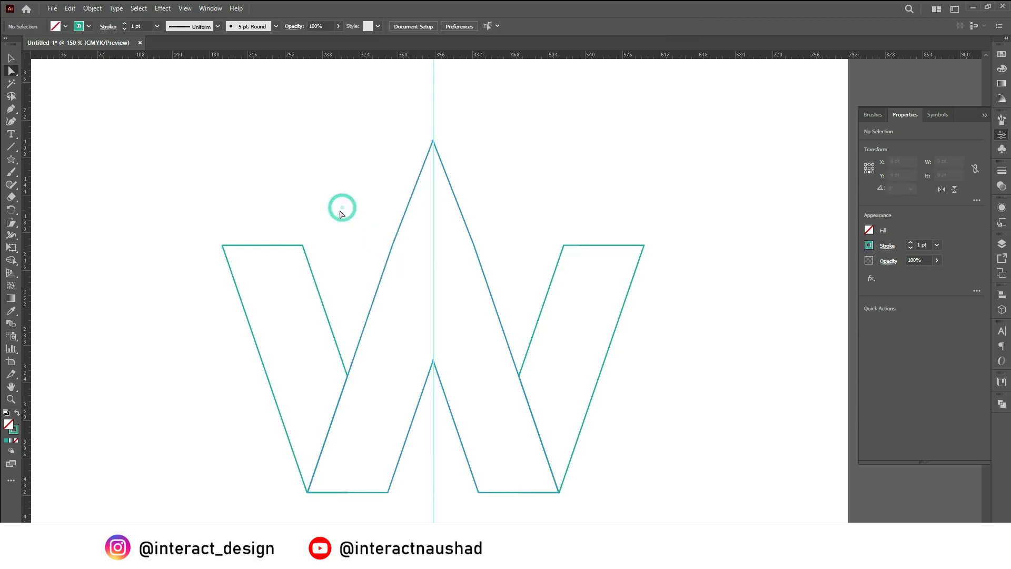
pyautogui.click(393, 246)
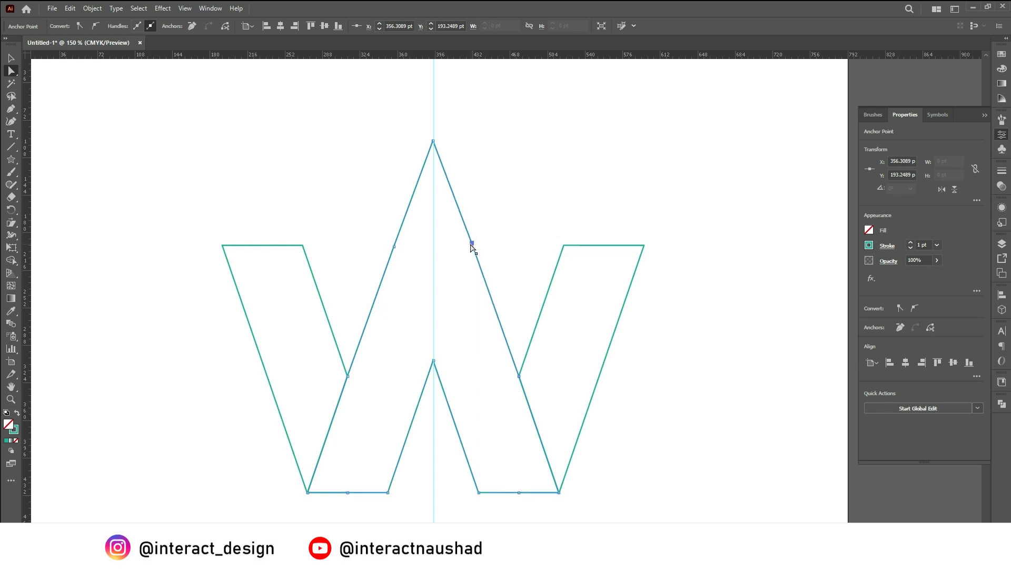
pyautogui.click(330, 197)
# Delete the vertical centre guide and zoom out to the whole artboard
pyautogui.click(432, 105)
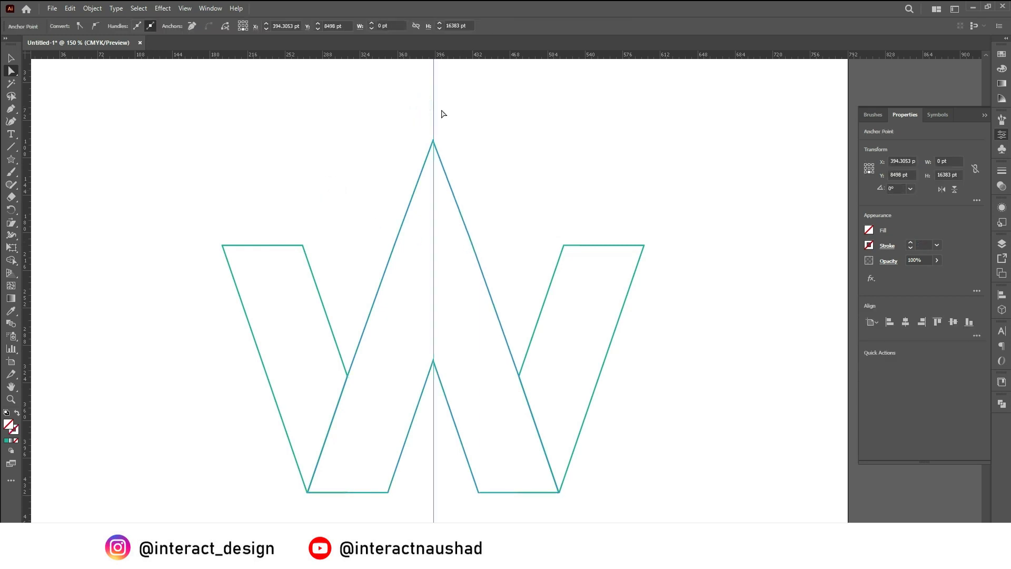
pyautogui.click(287, 110)
pyautogui.press('z')
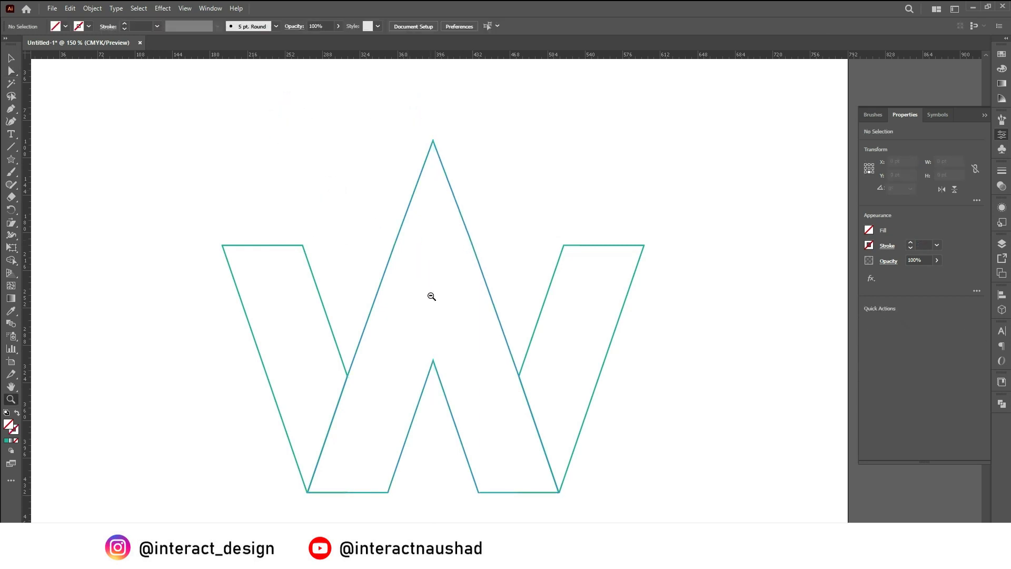
pyautogui.keyDown('alt'); pyautogui.click(600, 291); pyautogui.keyUp('alt')
pyautogui.moveTo(574, 284); pyautogui.dragTo(511, 261)
# Swap stroke and fill so the whole W is filled teal
pyautogui.press('v')
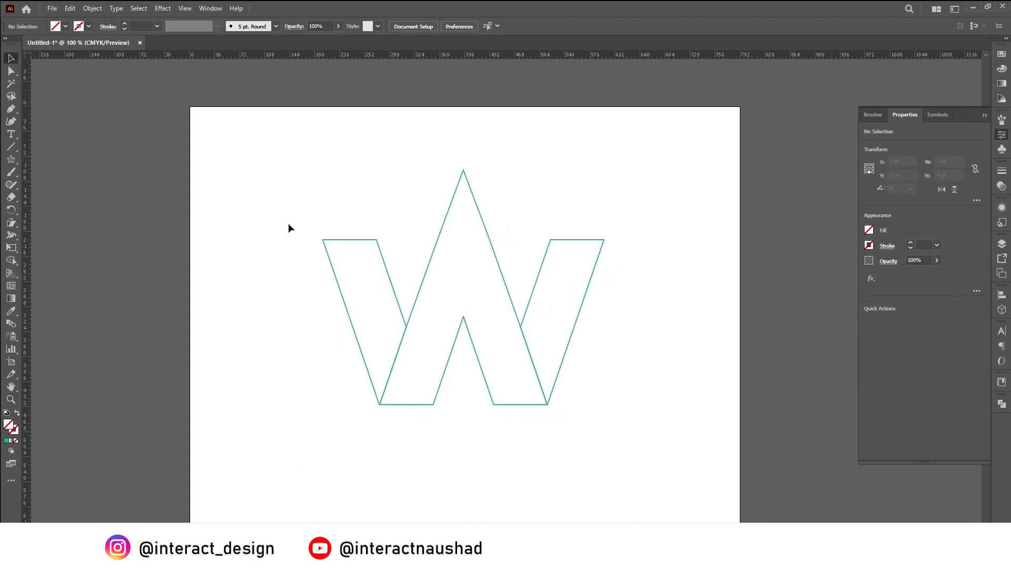
pyautogui.moveTo(289, 225); pyautogui.dragTo(434, 393)
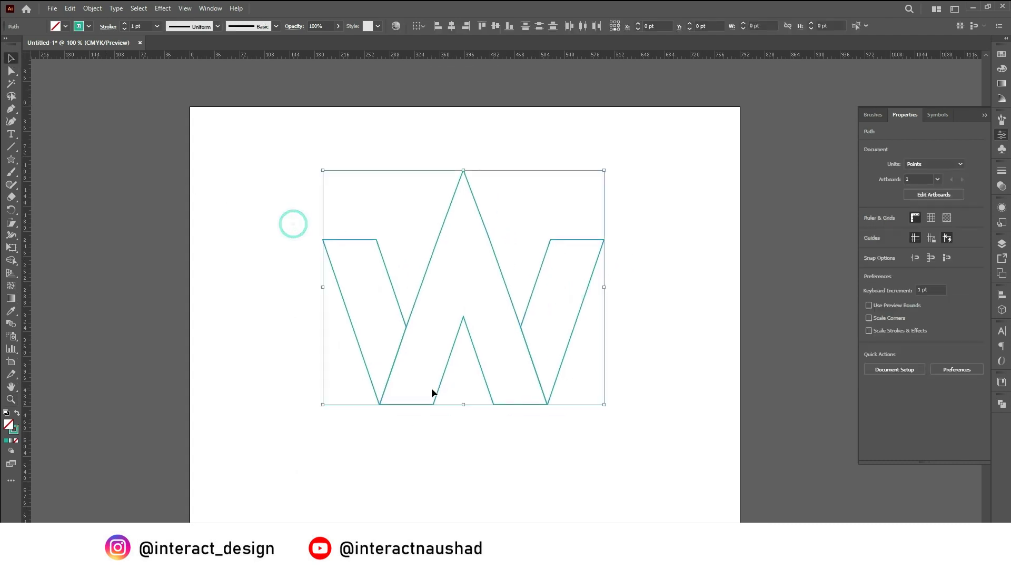
pyautogui.click(17, 412)
pyautogui.click(299, 251)
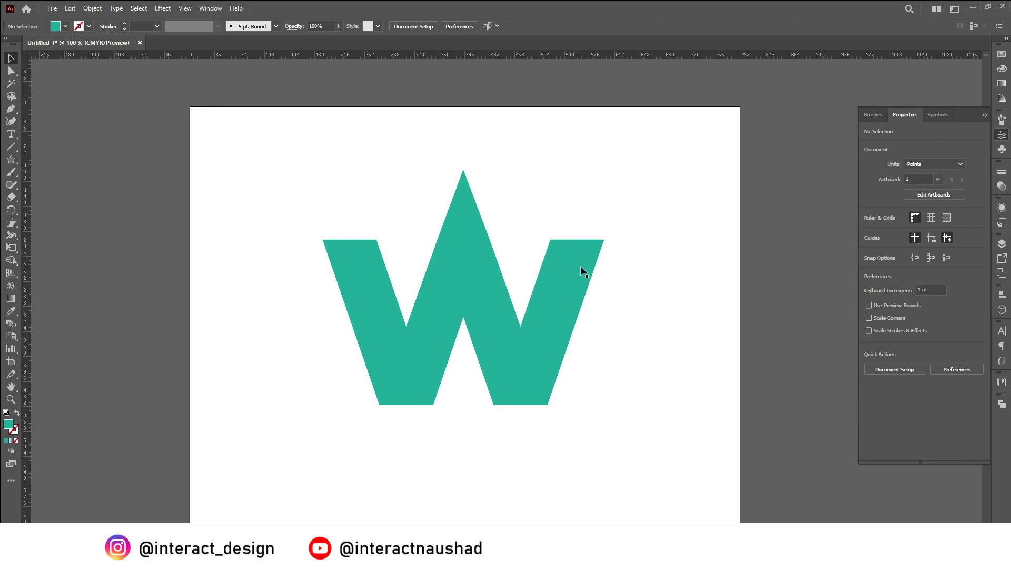
# Colour the W's right stroke red-orange, left stroke yellow and central peak orange
pyautogui.click(548, 263)
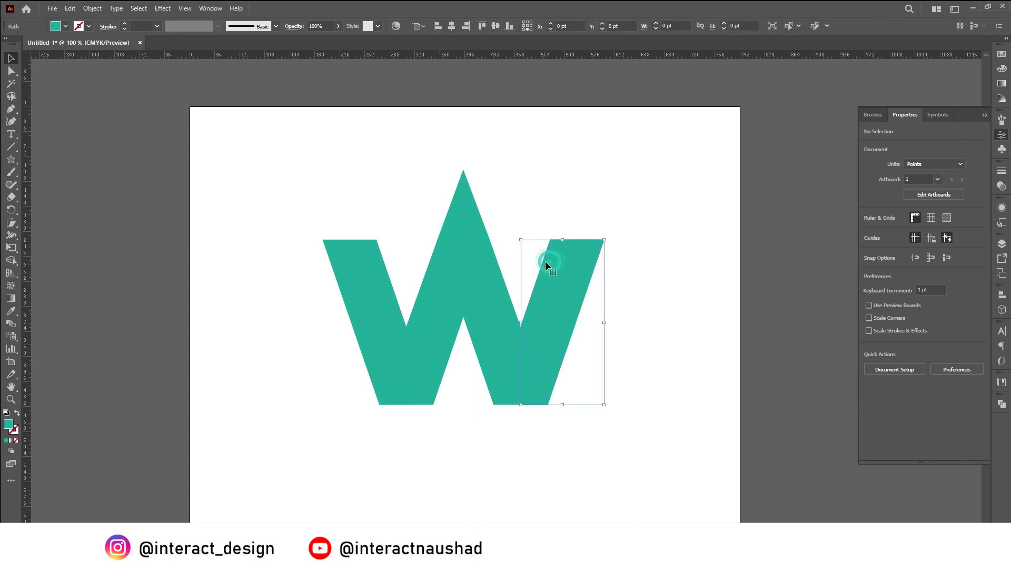
pyautogui.click(1001, 53)
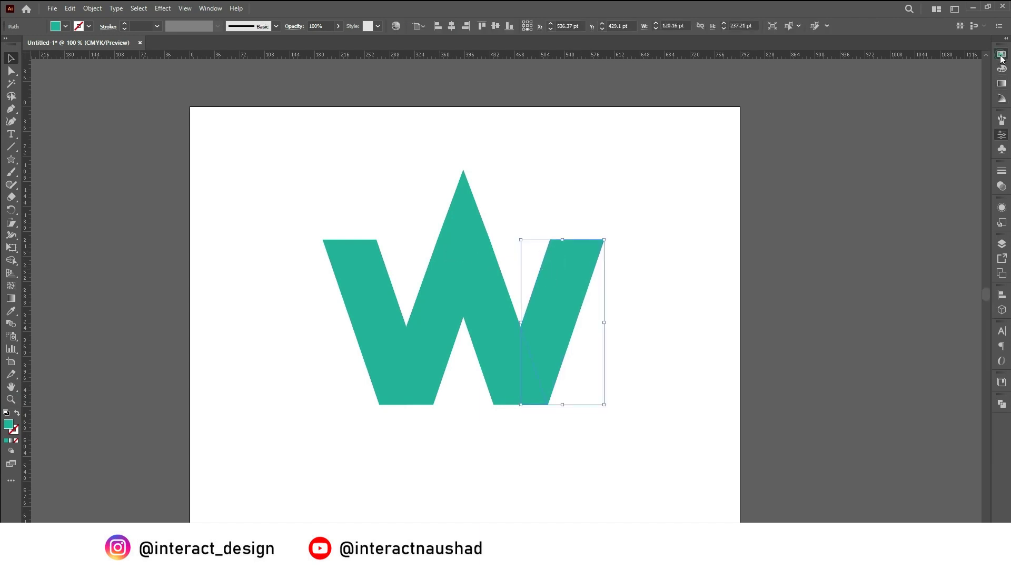
pyautogui.click(957, 83)
pyautogui.click(639, 215)
pyautogui.click(368, 266)
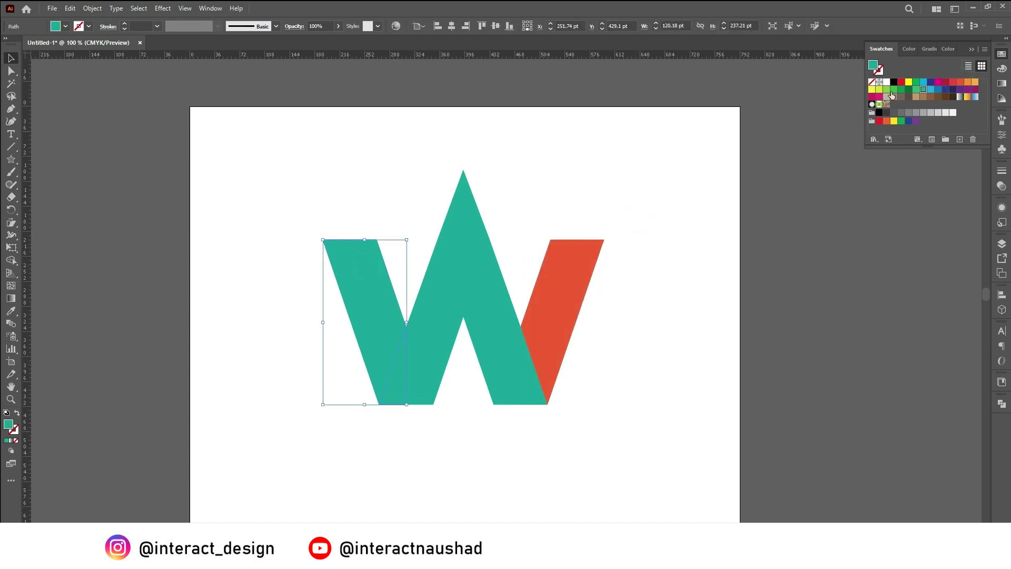
pyautogui.click(930, 90)
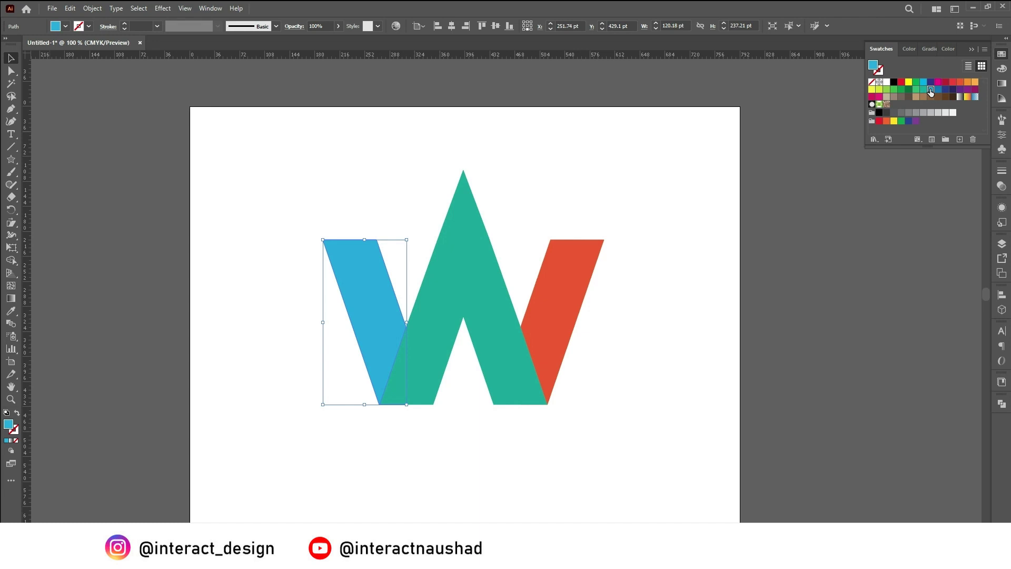
pyautogui.click(891, 122)
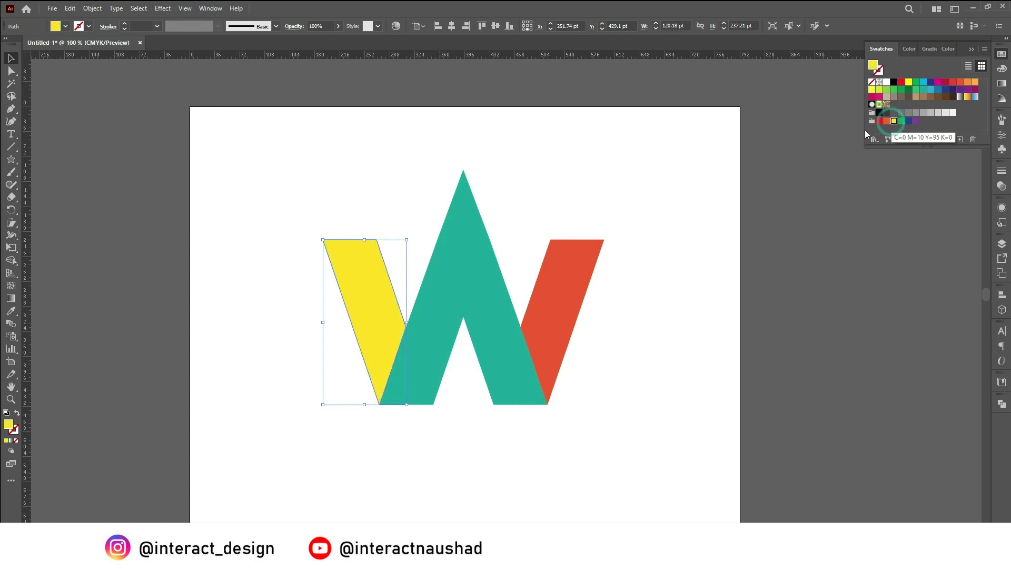
pyautogui.click(614, 205)
pyautogui.click(459, 240)
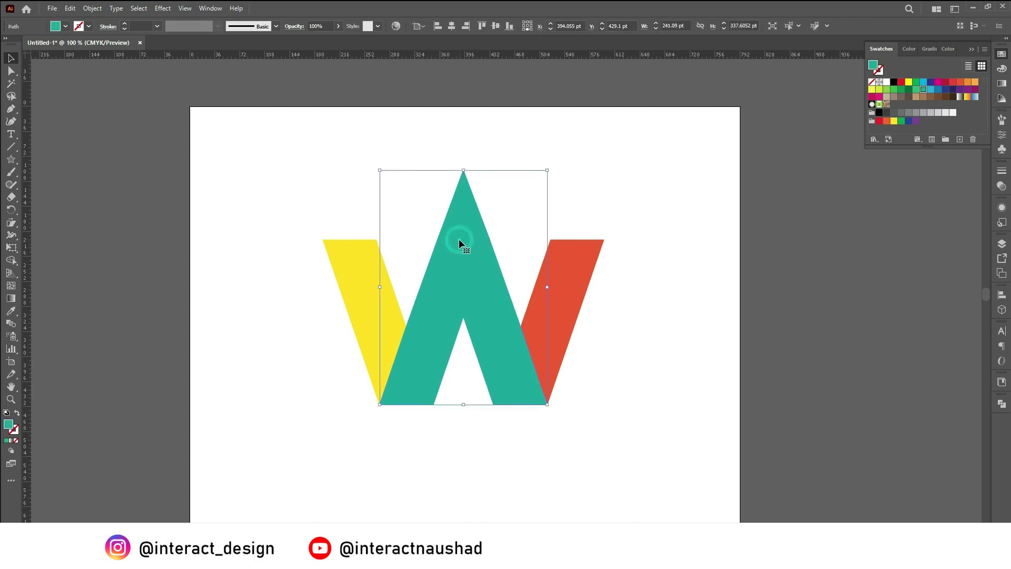
pyautogui.click(974, 82)
pyautogui.click(616, 201)
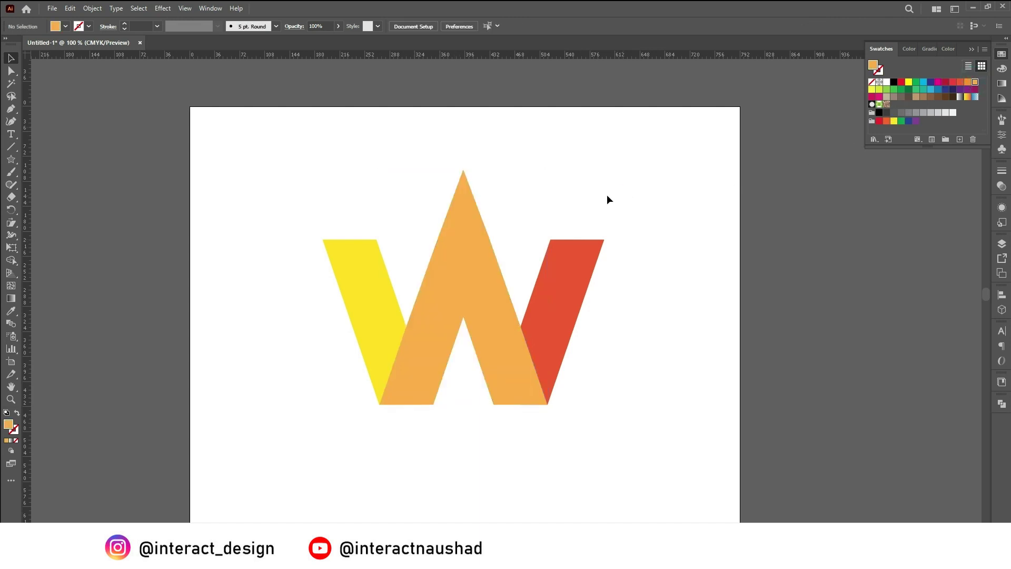
# Move the whole three-piece W lower on the artboard
pyautogui.moveTo(309, 198); pyautogui.dragTo(595, 370)
pyautogui.moveTo(485, 302); pyautogui.dragTo(487, 335)
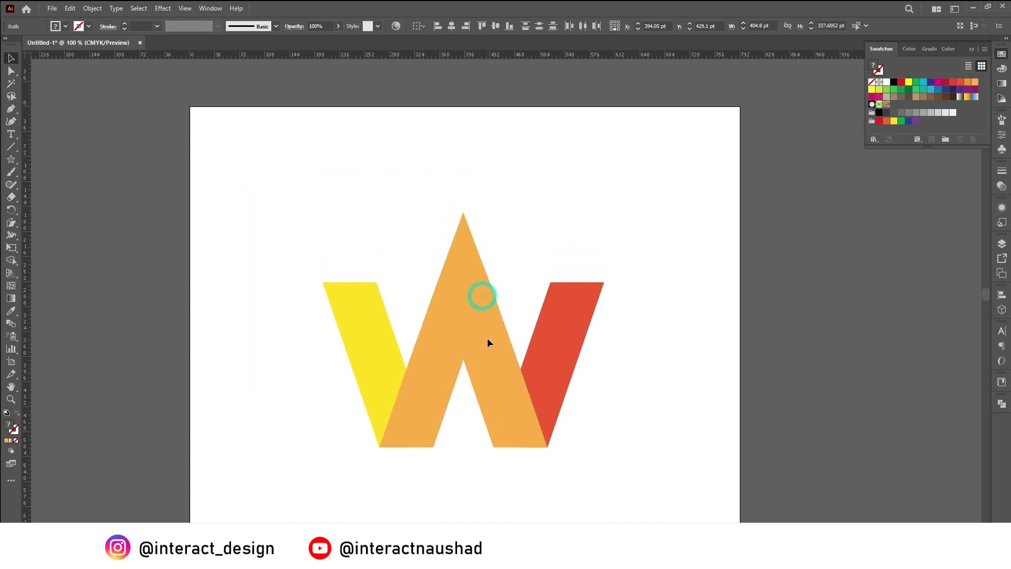
pyautogui.click(643, 220)
# Recolour the W's left stroke from yellow to teal
pyautogui.click(350, 331)
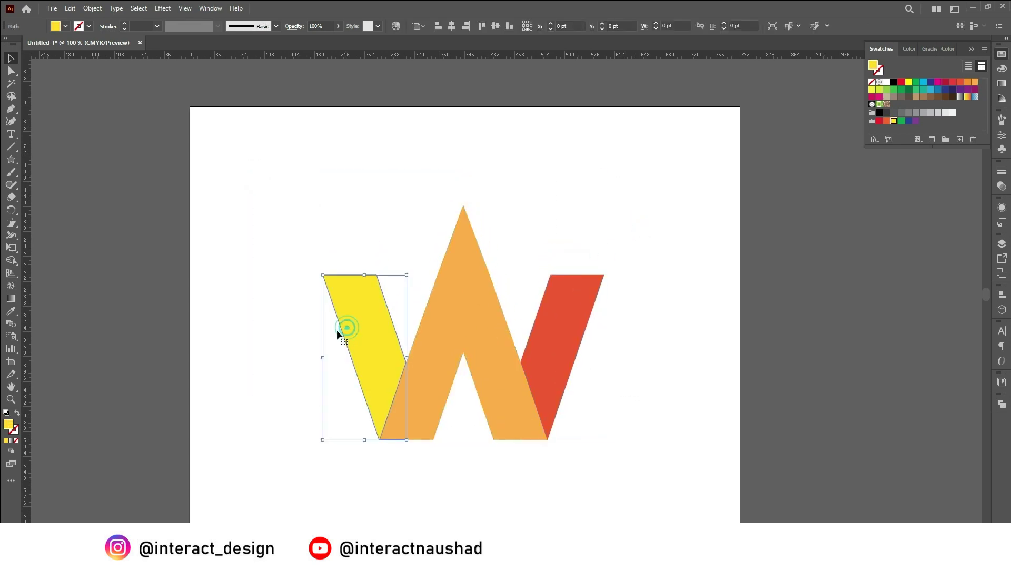
pyautogui.click(924, 90)
pyautogui.click(577, 183)
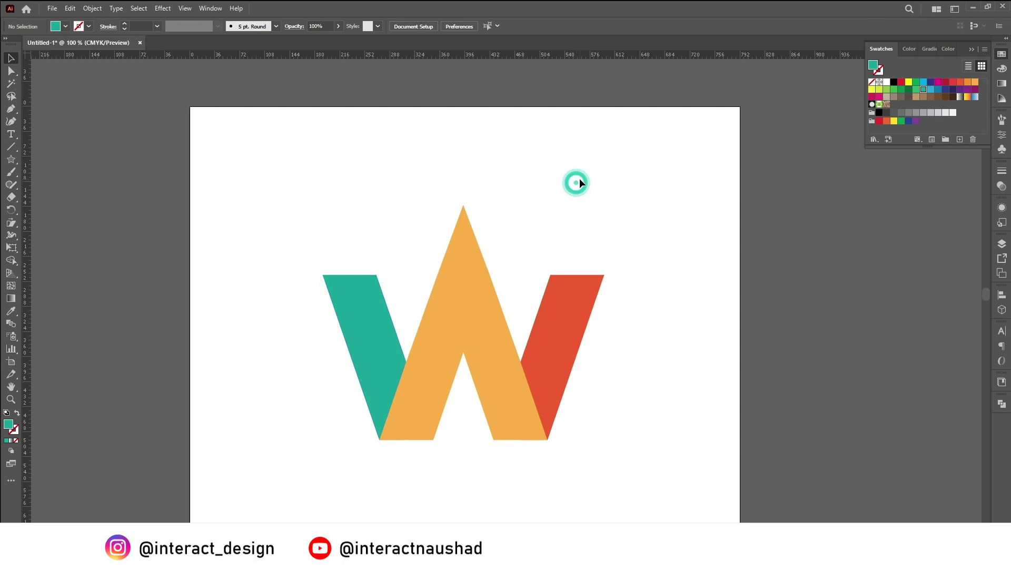
pyautogui.click(315, 181)
# Add a small six-point white star on the W's peak, rotated slightly
pyautogui.click(10, 159)
pyautogui.click(361, 187)
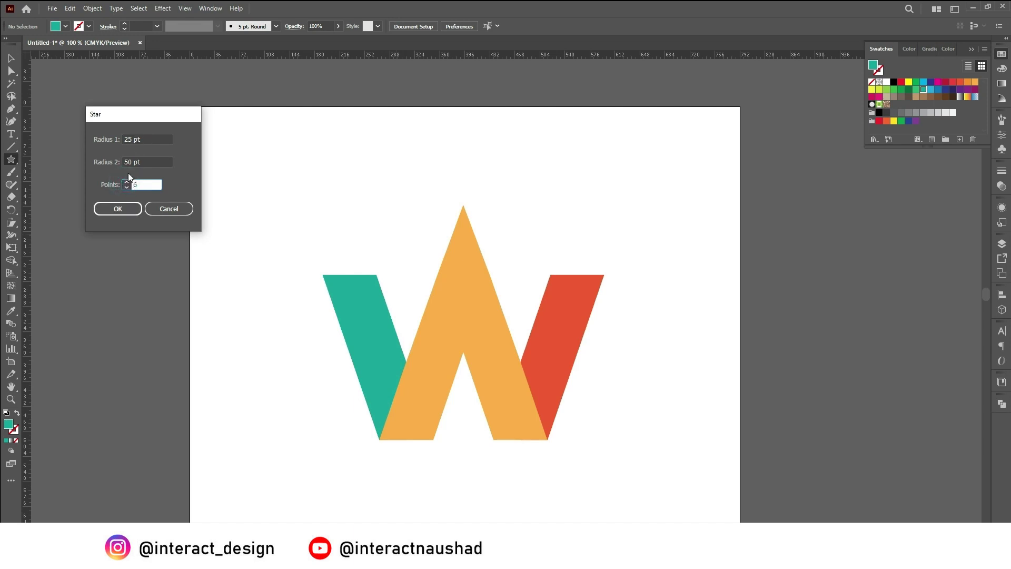
pyautogui.click(119, 209)
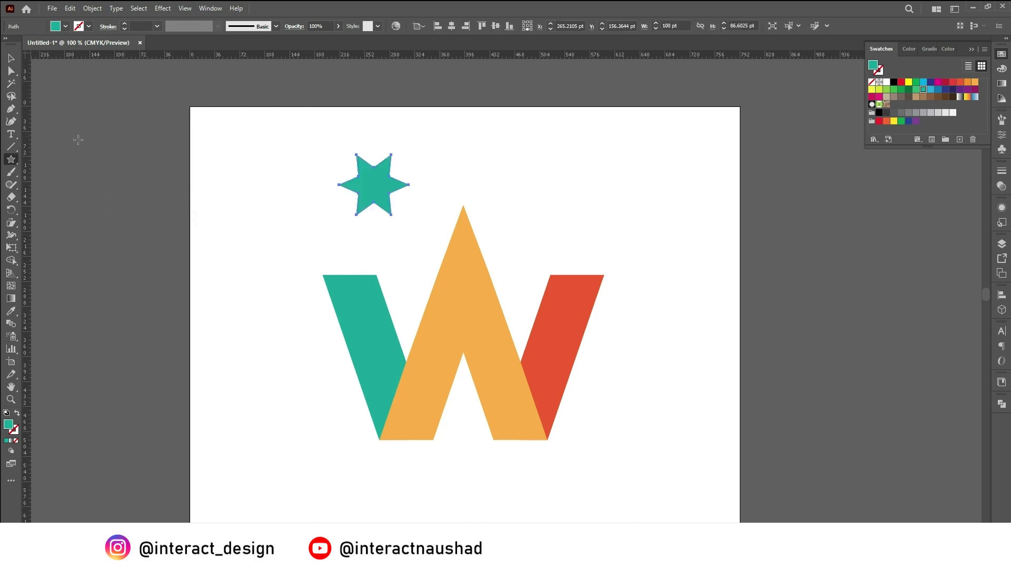
pyautogui.click(11, 58)
pyautogui.moveTo(386, 178)
pyautogui.mouseDown()
pyautogui.moveTo(492, 188)
pyautogui.moveTo(506, 172)
pyautogui.moveTo(463, 264)
pyautogui.mouseUp()
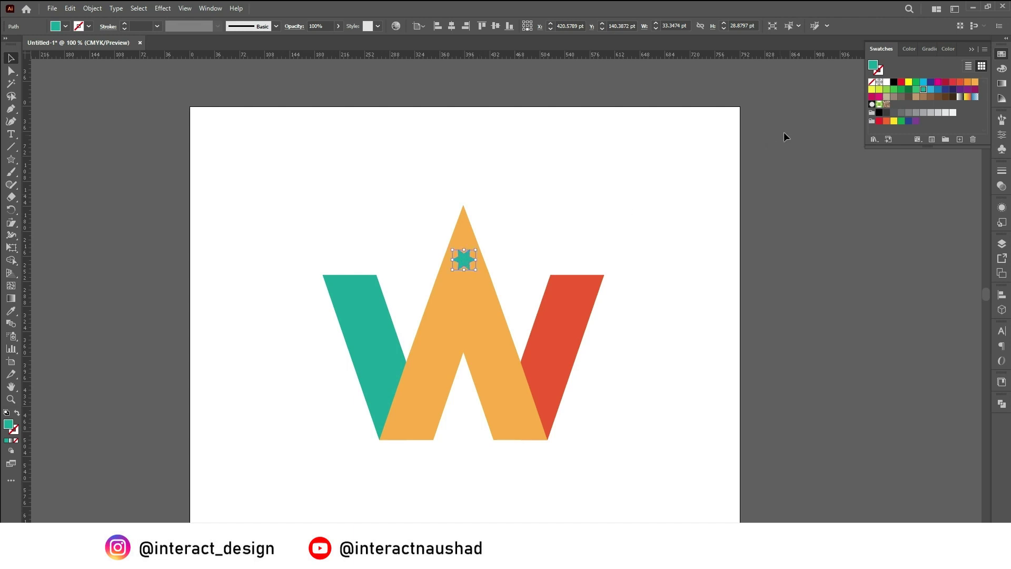
pyautogui.click(887, 81)
pyautogui.click(617, 150)
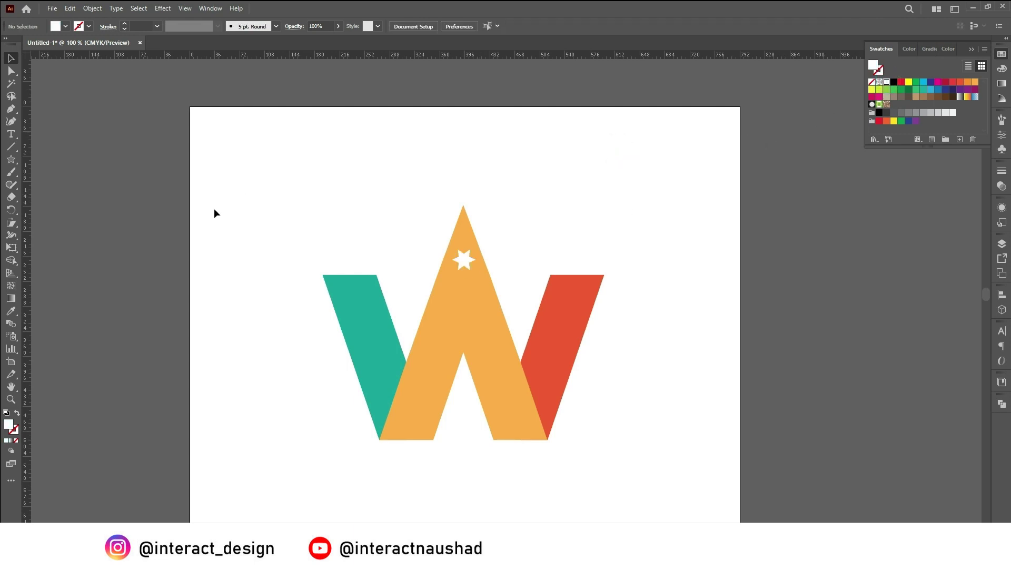
pyautogui.click(456, 266)
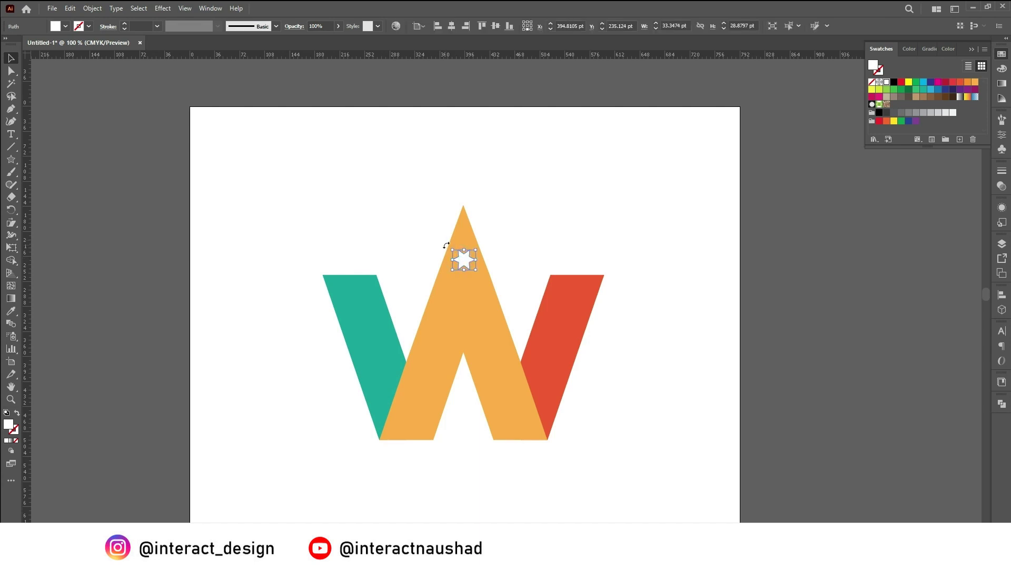
pyautogui.moveTo(448, 246); pyautogui.dragTo(456, 242)
pyautogui.click(554, 241)
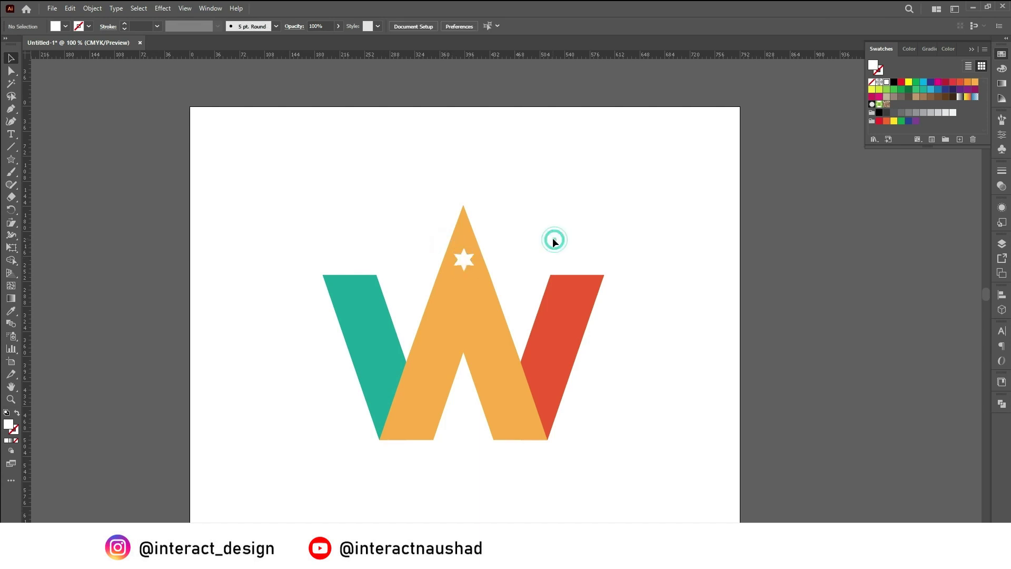
# Scale the whole W logo down and move it up to the artboard's upper middle
pyautogui.moveTo(474, 518); pyautogui.dragTo(425, 427)
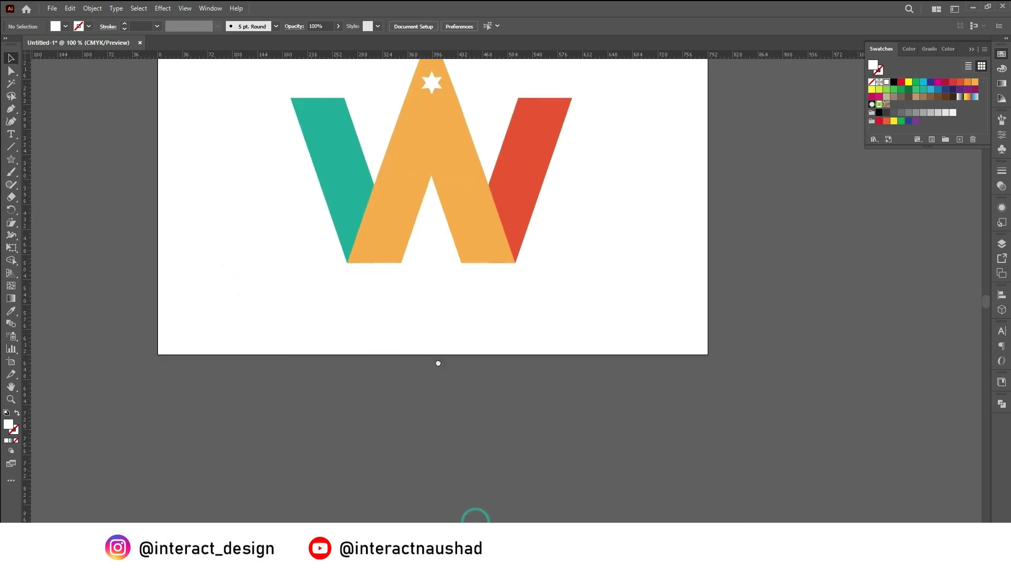
pyautogui.moveTo(237, 109); pyautogui.dragTo(496, 346)
pyautogui.moveTo(559, 356); pyautogui.dragTo(519, 318)
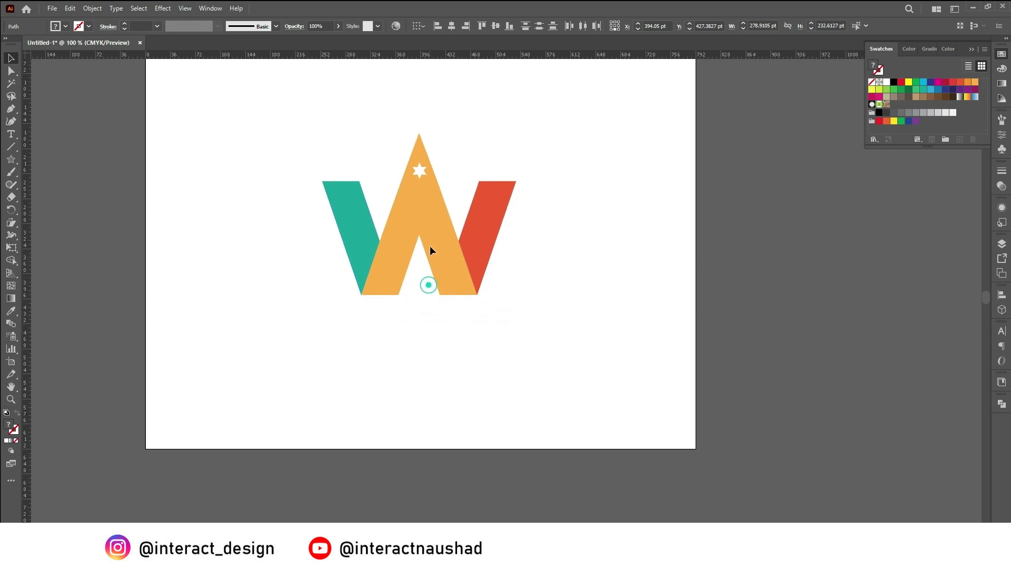
pyautogui.moveTo(431, 293); pyautogui.dragTo(437, 247)
pyautogui.click(553, 245)
pyautogui.moveTo(526, 167); pyautogui.dragTo(535, 197)
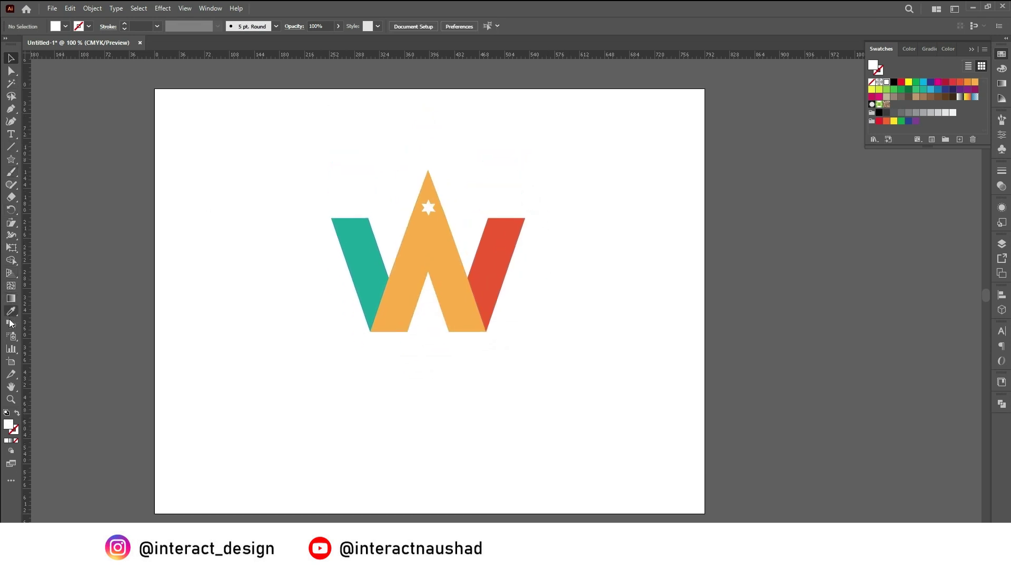
pyautogui.click(11, 134)
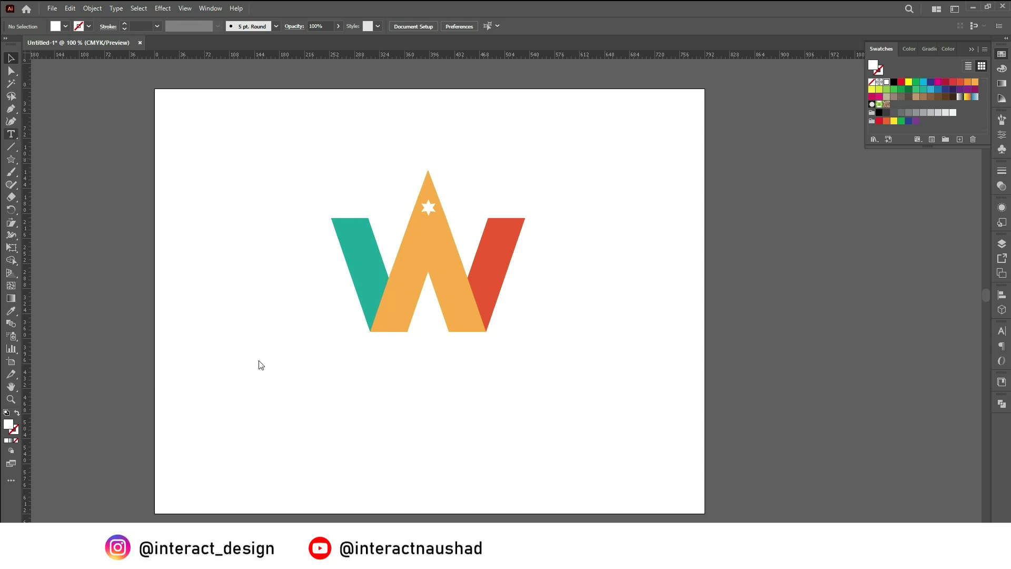
pyautogui.click(294, 371)
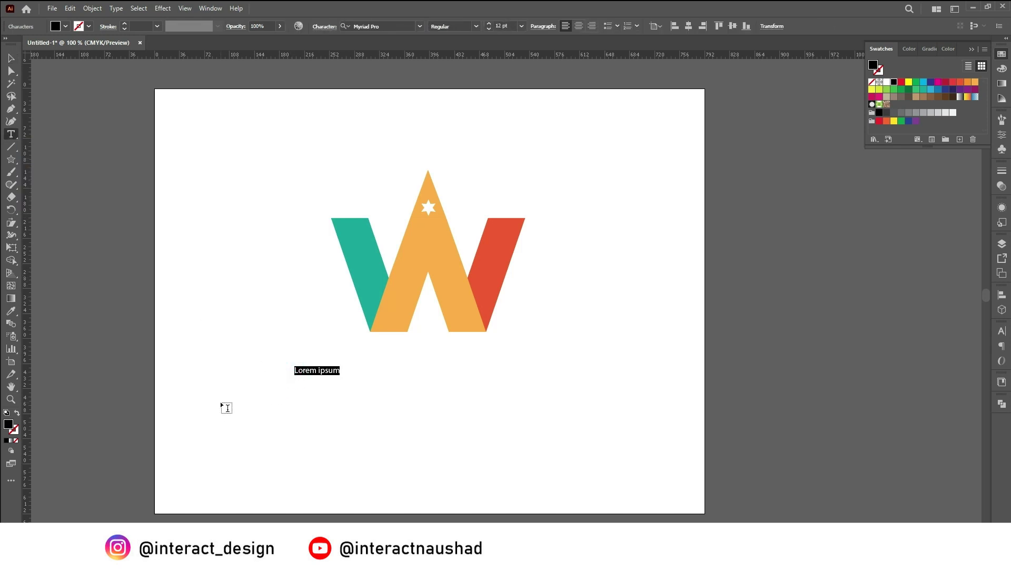
# Type WONDERTARA below the logo, then enlarge it and centre it under the W
pyautogui.write('WONDER')
pyautogui.write(' TAR')
pyautogui.press('BackSpace')
pyautogui.press('BackSpace')
pyautogui.press('BackSpace')
pyautogui.write('TARA')
pyautogui.press('Escape')
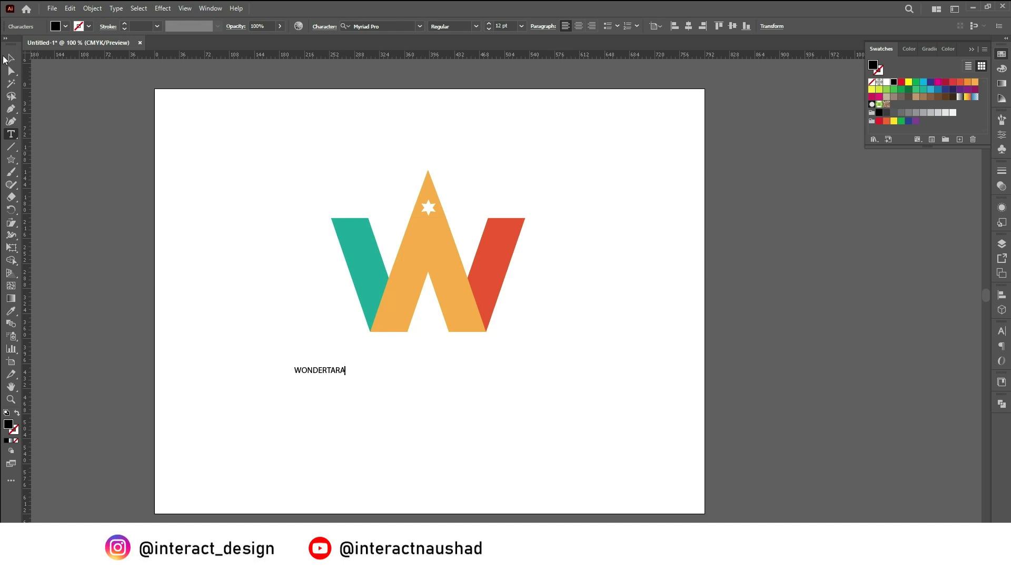
pyautogui.moveTo(345, 375); pyautogui.dragTo(486, 429)
pyautogui.moveTo(407, 384); pyautogui.dragTo(443, 371)
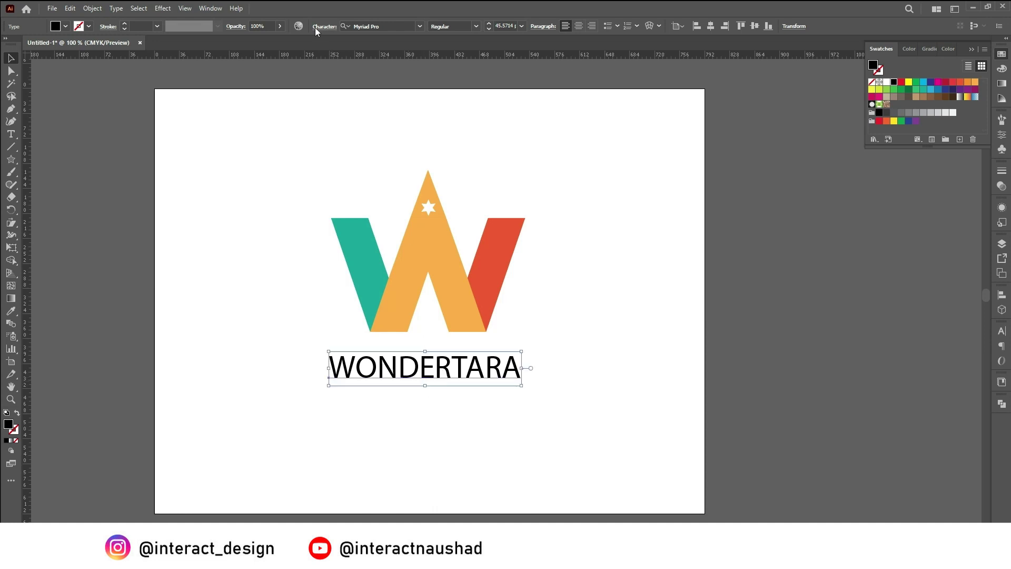
pyautogui.click(396, 26)
# Apply the Elephant font to the WONDERTARA text
pyautogui.click(420, 25)
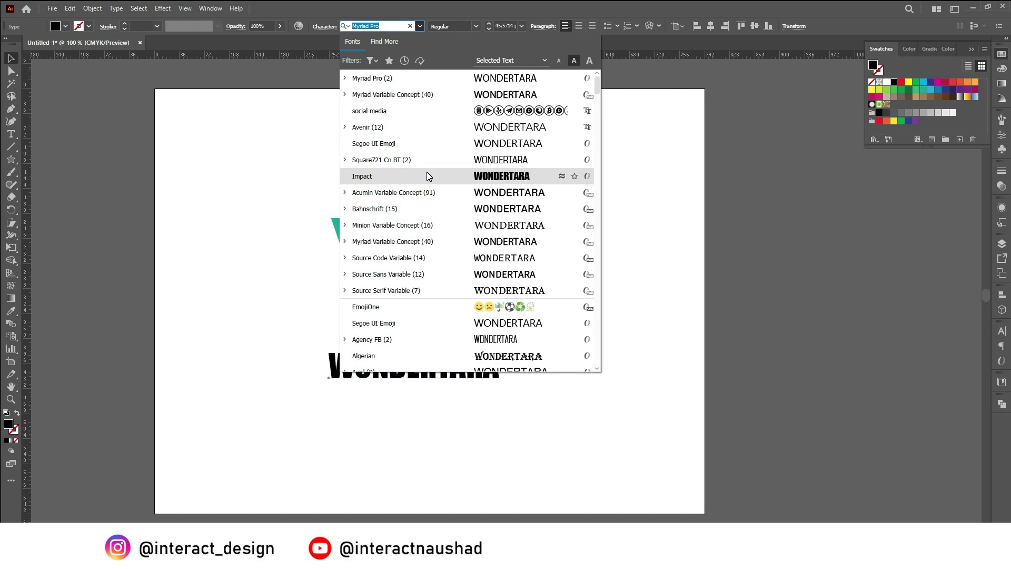
pyautogui.scroll(-1, 427, 176)
pyautogui.scroll(-1, 427, 176)
pyautogui.scroll(-2, 429, 180)
pyautogui.scroll(-2, 429, 179)
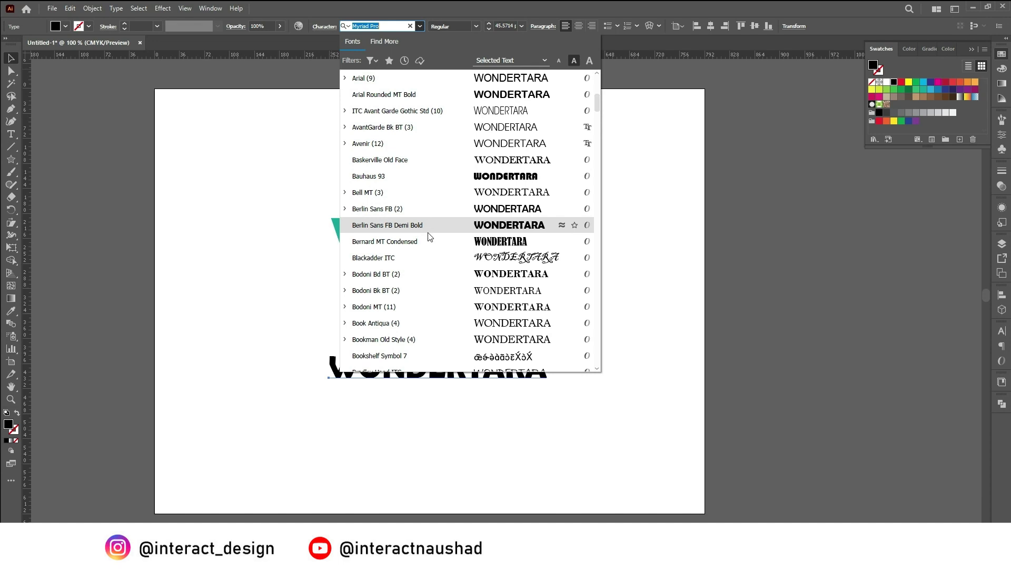
pyautogui.scroll(-1, 428, 192)
pyautogui.scroll(-2, 427, 189)
pyautogui.scroll(-2, 427, 190)
pyautogui.scroll(-4, 428, 192)
pyautogui.scroll(-1, 464, 193)
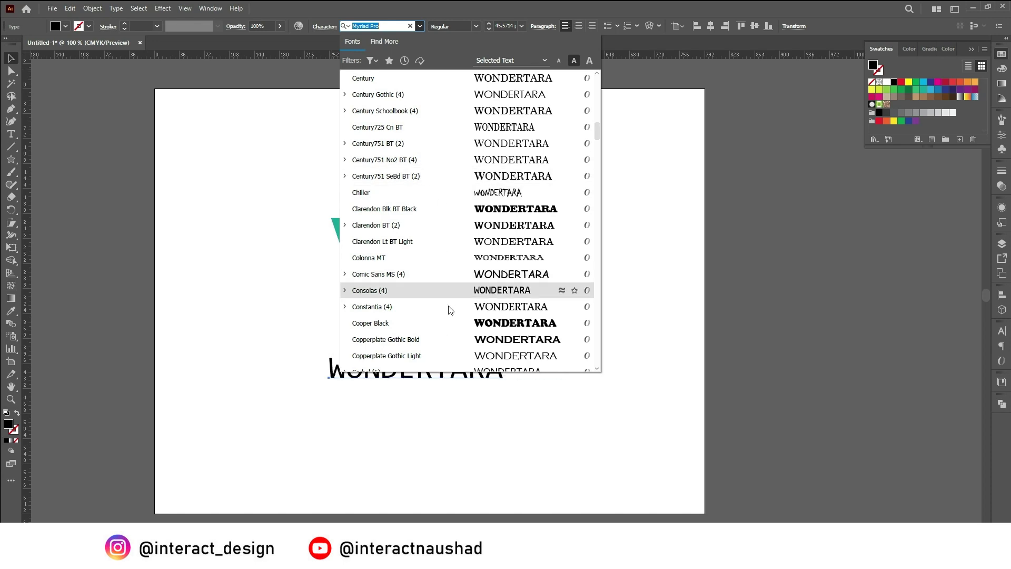
pyautogui.scroll(-2, 450, 283)
pyautogui.scroll(-2, 449, 283)
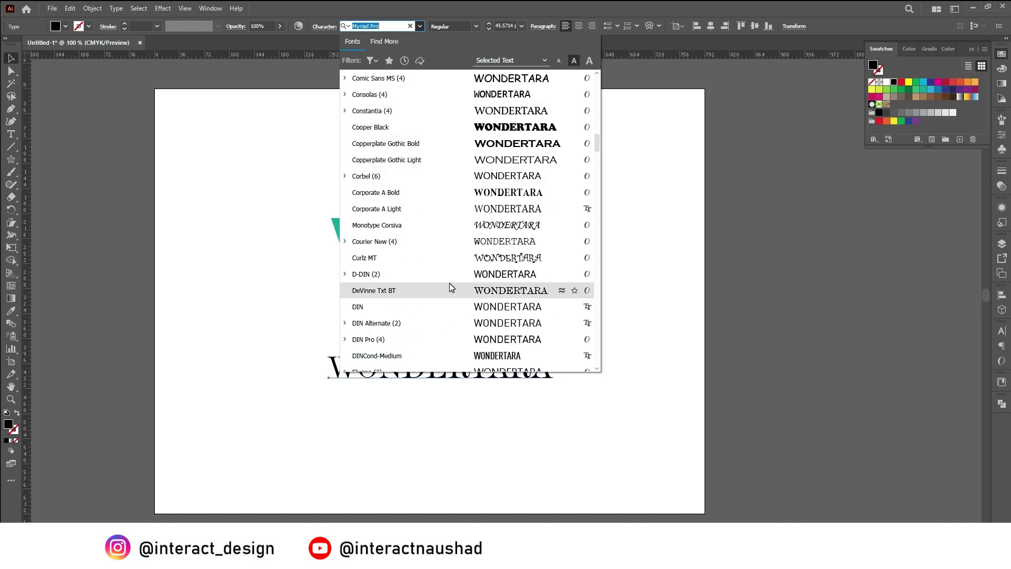
pyautogui.scroll(-2, 450, 283)
pyautogui.scroll(-1, 449, 283)
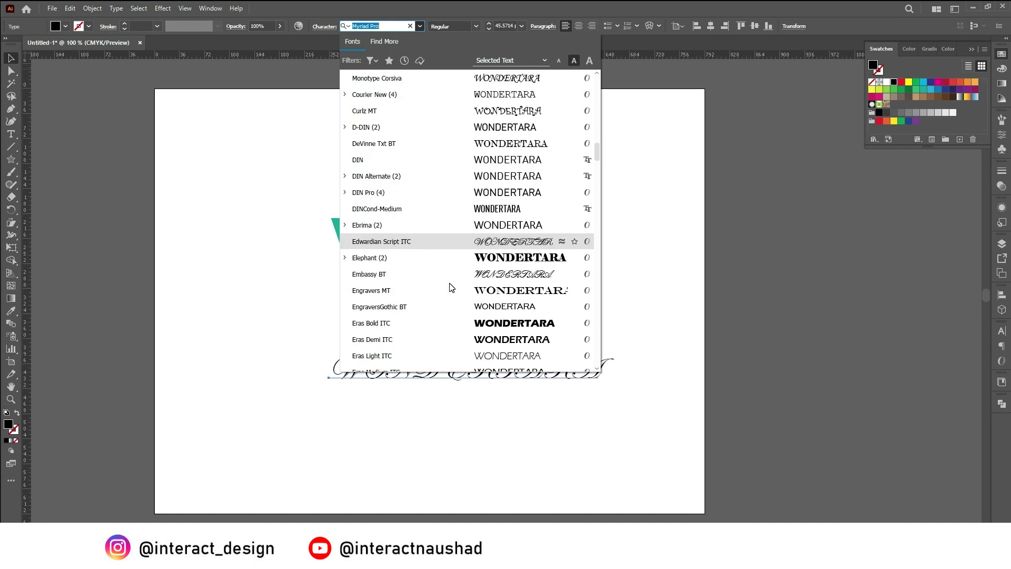
pyautogui.click(434, 257)
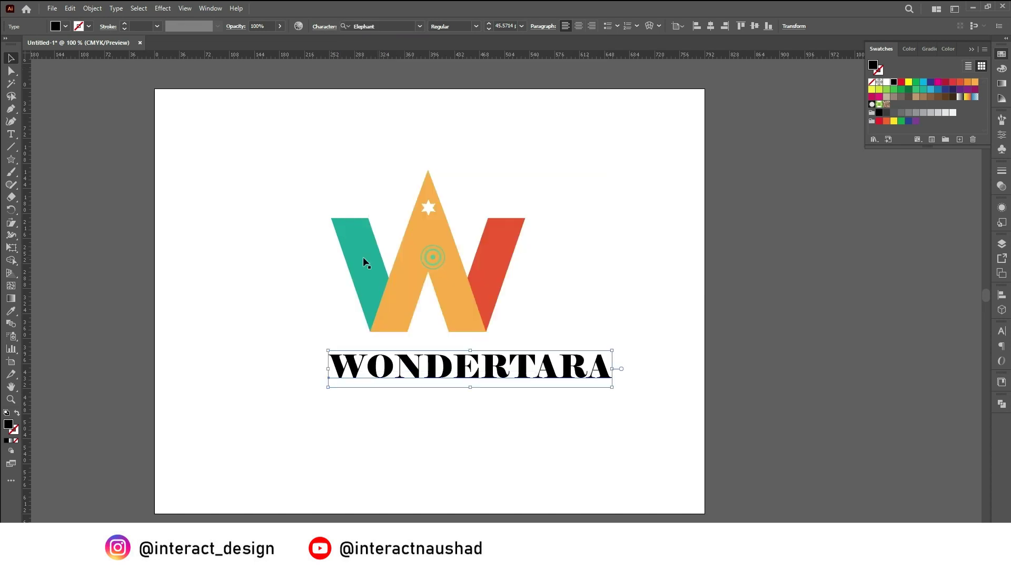
# Move WONDERTARA left and shrink it to about 33 pt beneath the logo
pyautogui.click(247, 254)
pyautogui.moveTo(456, 367); pyautogui.dragTo(416, 361)
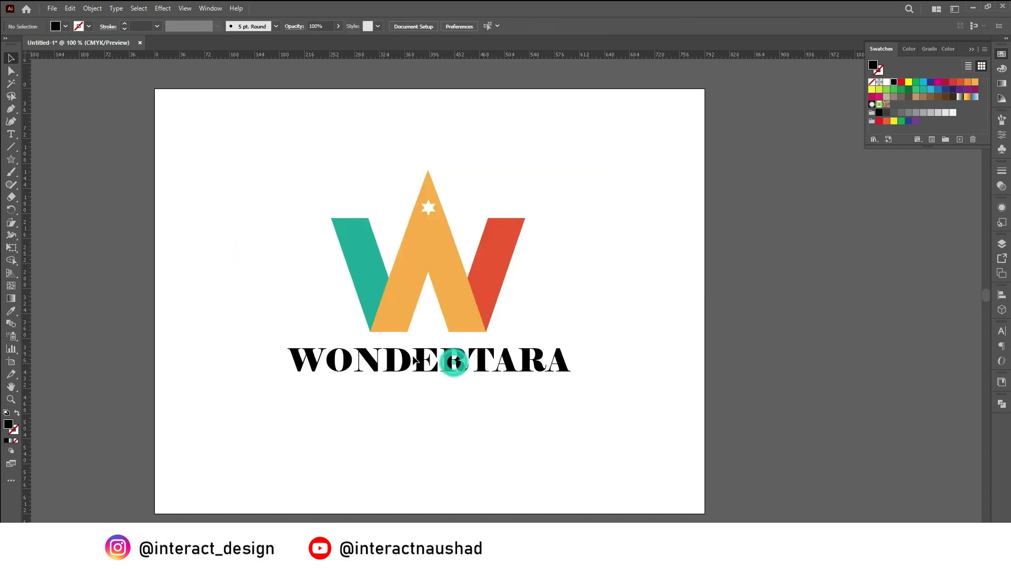
pyautogui.moveTo(572, 382); pyautogui.dragTo(534, 377)
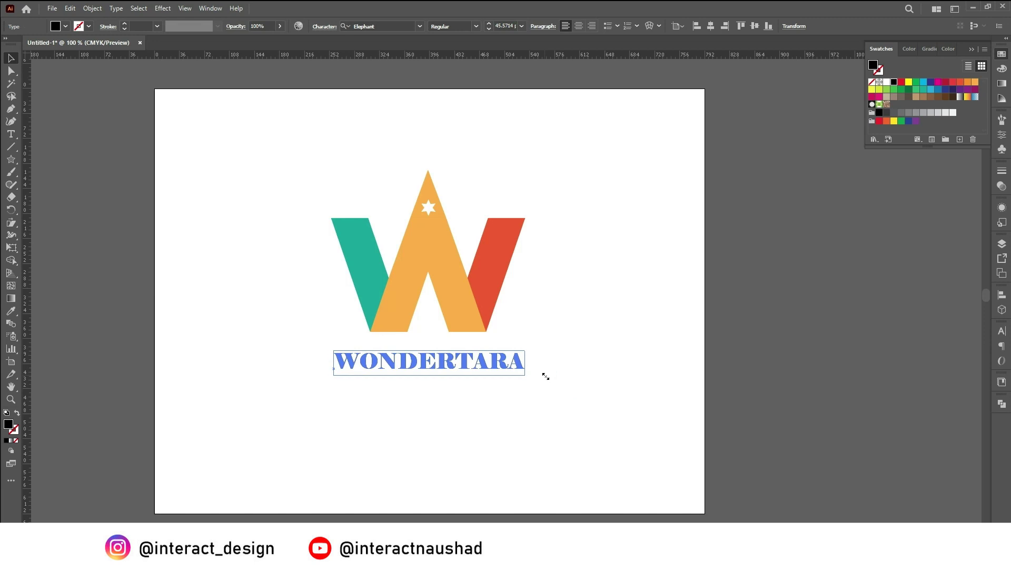
pyautogui.click(582, 362)
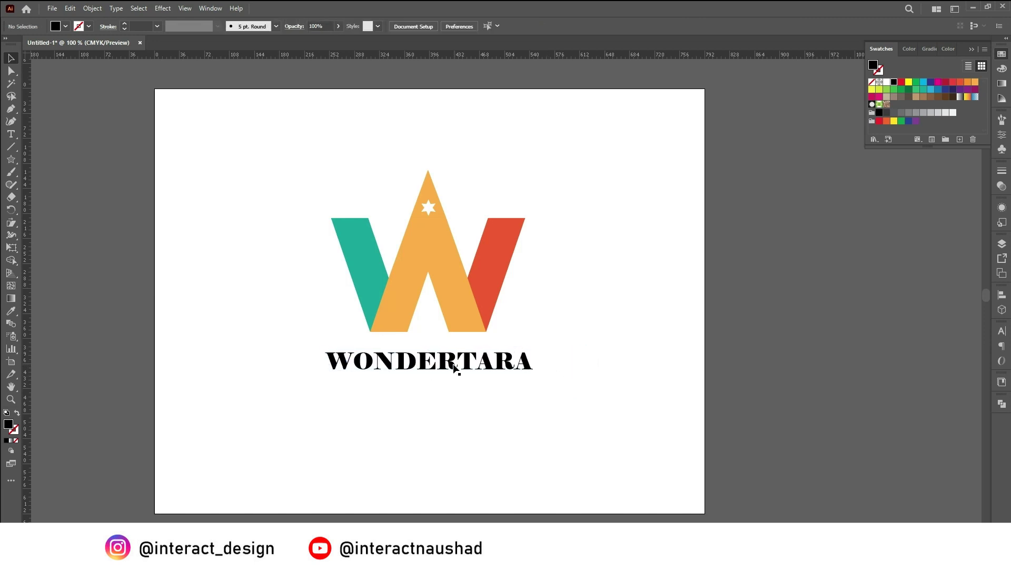
pyautogui.hscroll(2, 582, 294)
pyautogui.hscroll(5, 418, 295)
pyautogui.hscroll(2, 417, 296)
pyautogui.click(310, 362)
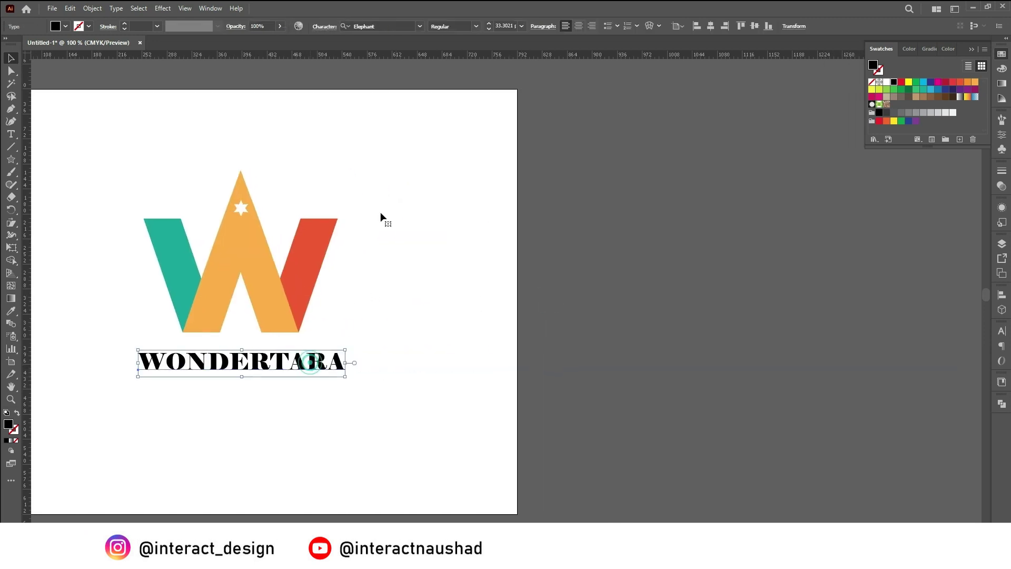
# Switch WONDERTARA's font from Elephant to Franklin Gothic Demi
pyautogui.click(420, 26)
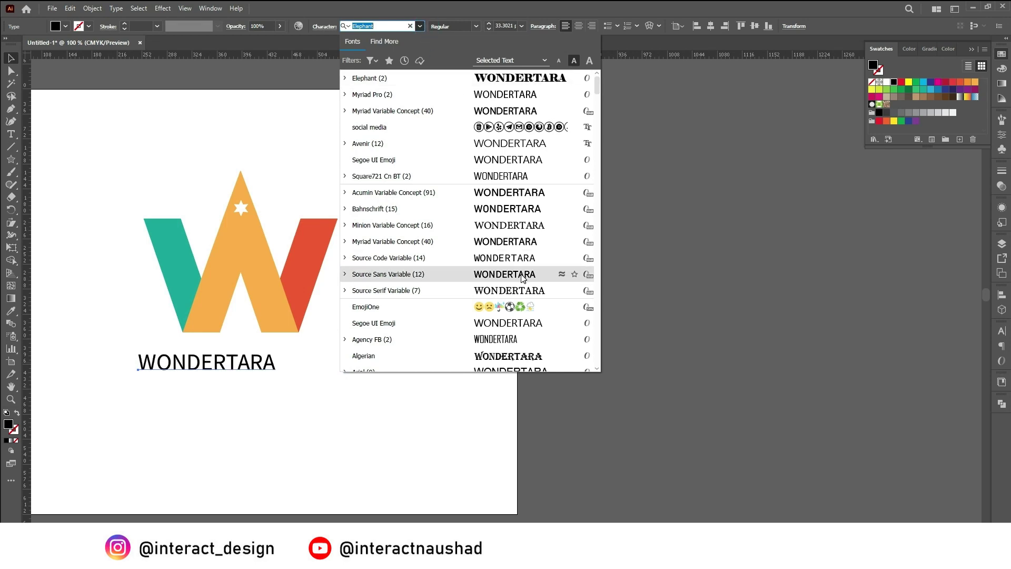
pyautogui.scroll(-4, 523, 278)
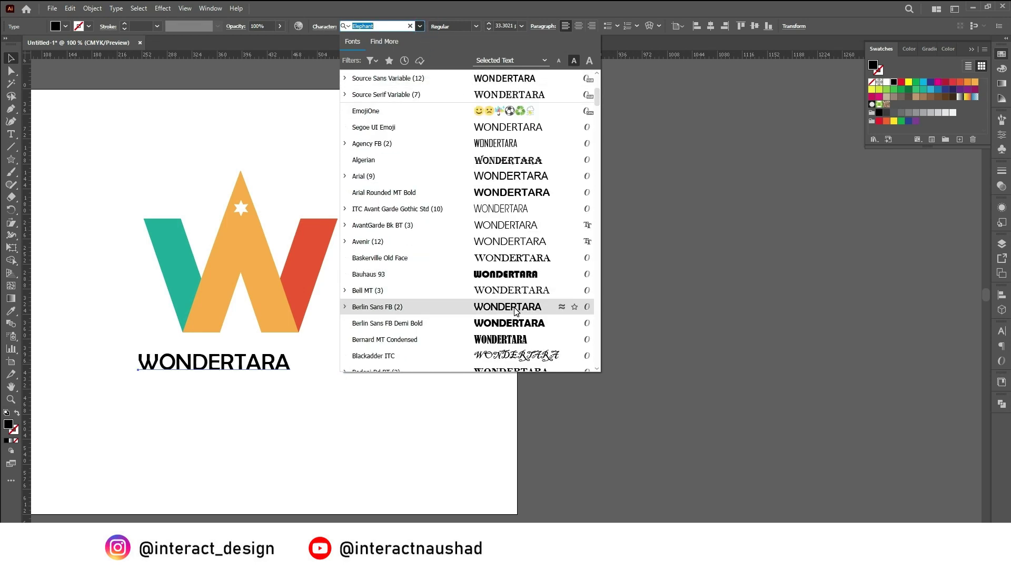
pyautogui.scroll(-4, 518, 322)
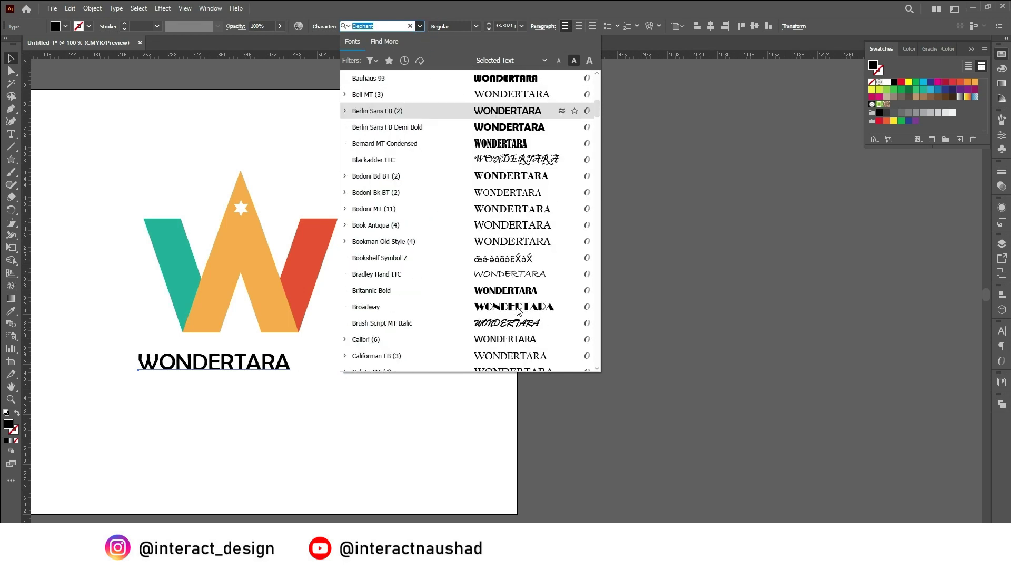
pyautogui.scroll(-2, 518, 311)
pyautogui.scroll(-3, 518, 311)
pyautogui.scroll(-4, 517, 311)
pyautogui.scroll(-5, 518, 310)
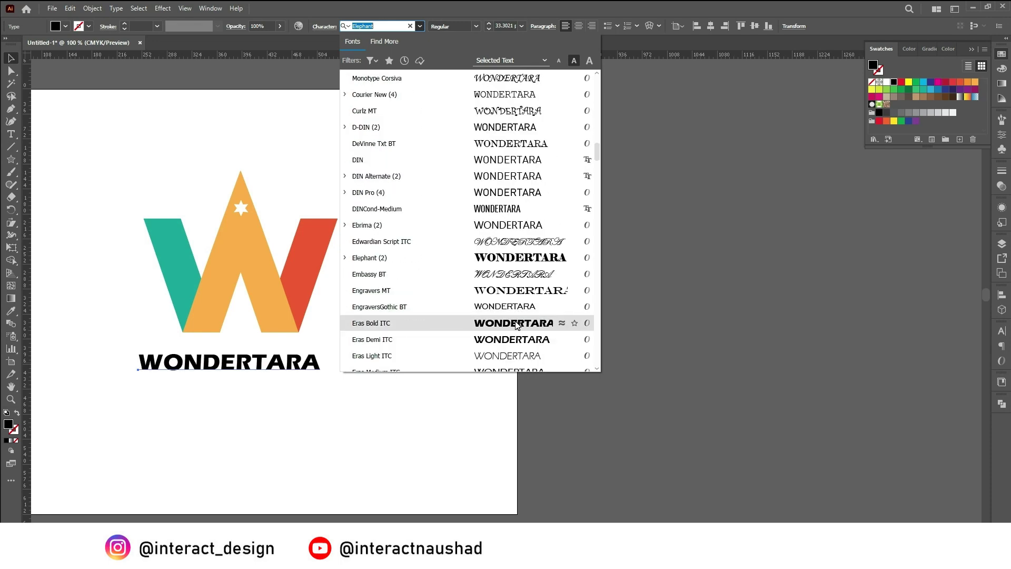
pyautogui.scroll(-3, 518, 325)
pyautogui.scroll(-2, 517, 325)
pyautogui.scroll(-1, 518, 325)
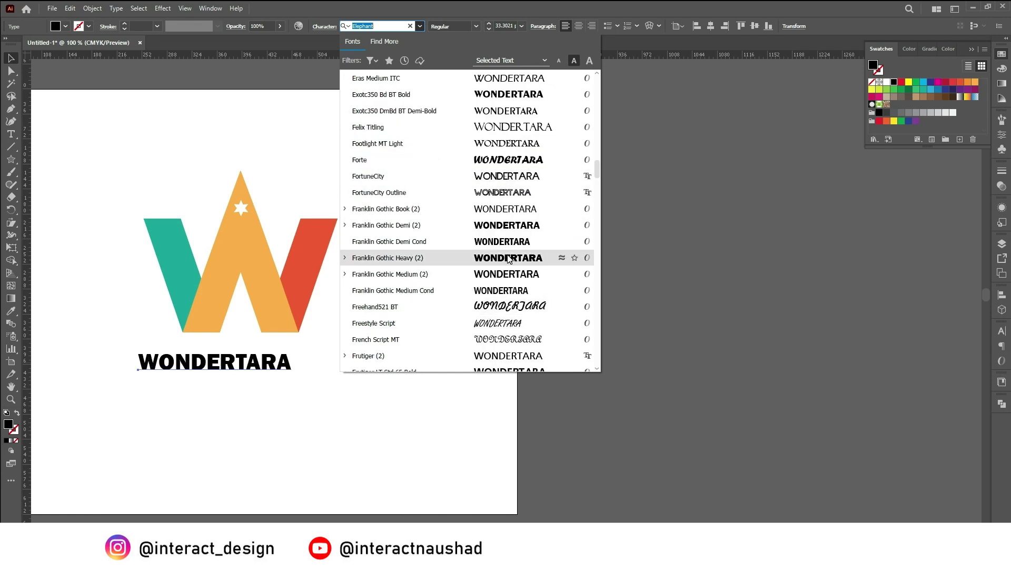
pyautogui.click(508, 226)
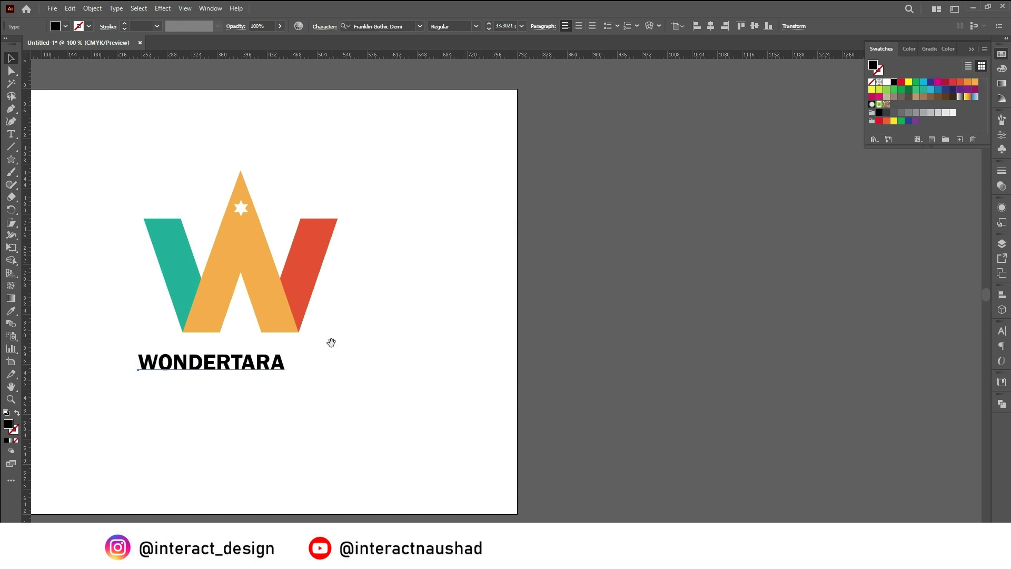
pyautogui.moveTo(331, 342); pyautogui.dragTo(475, 348)
pyautogui.click(320, 27)
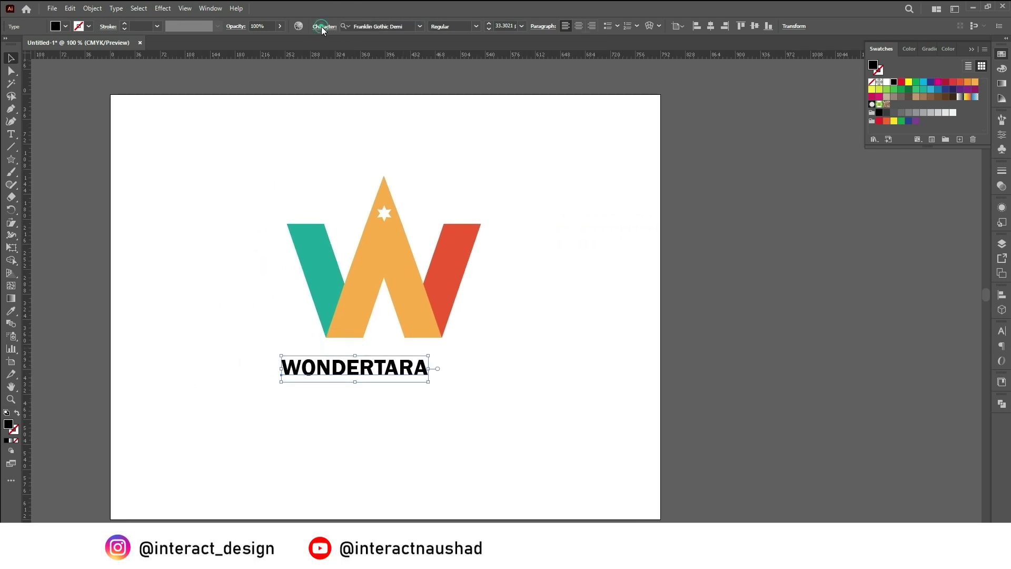
# Set WONDERTARA's tracking to 100 in the Character panel and recentre it under the W
pyautogui.click(330, 29)
pyautogui.click(320, 28)
pyautogui.click(320, 28)
pyautogui.click(327, 27)
pyautogui.click(327, 27)
pyautogui.hotkey('ctrl', 't')
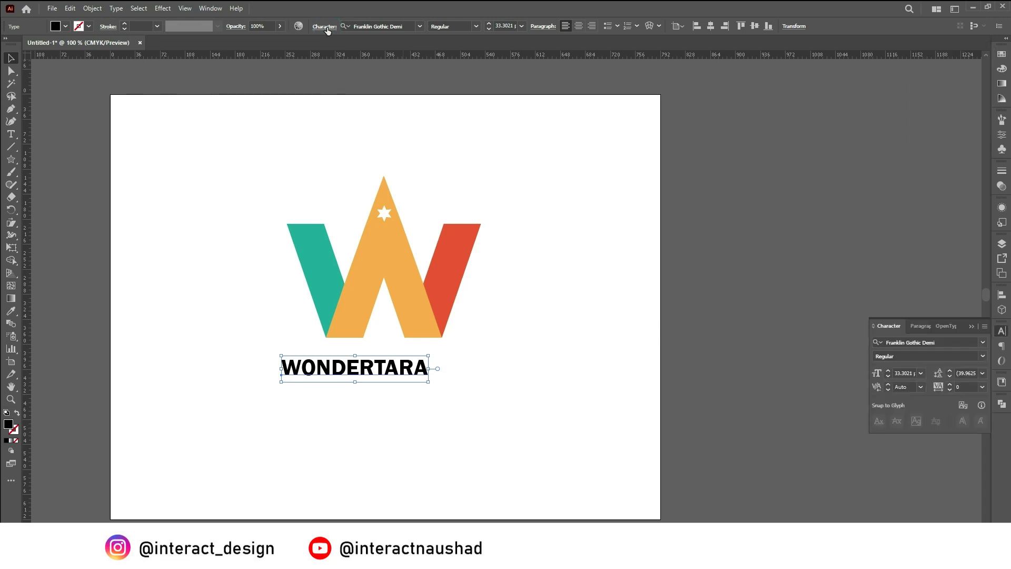
pyautogui.click(981, 373)
pyautogui.click(969, 276)
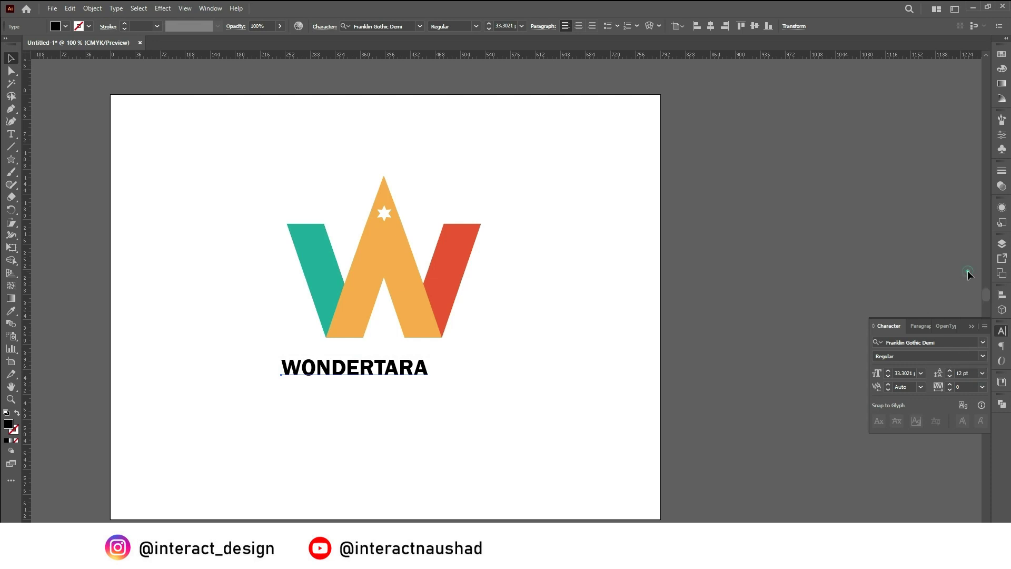
pyautogui.click(982, 389)
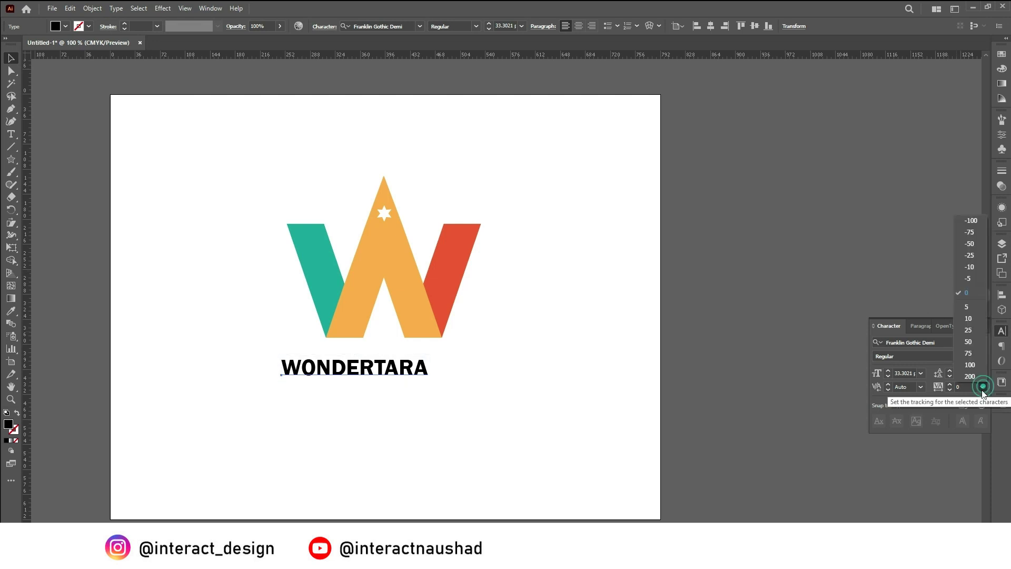
pyautogui.click(969, 365)
pyautogui.click(160, 189)
pyautogui.moveTo(347, 368); pyautogui.dragTo(363, 363)
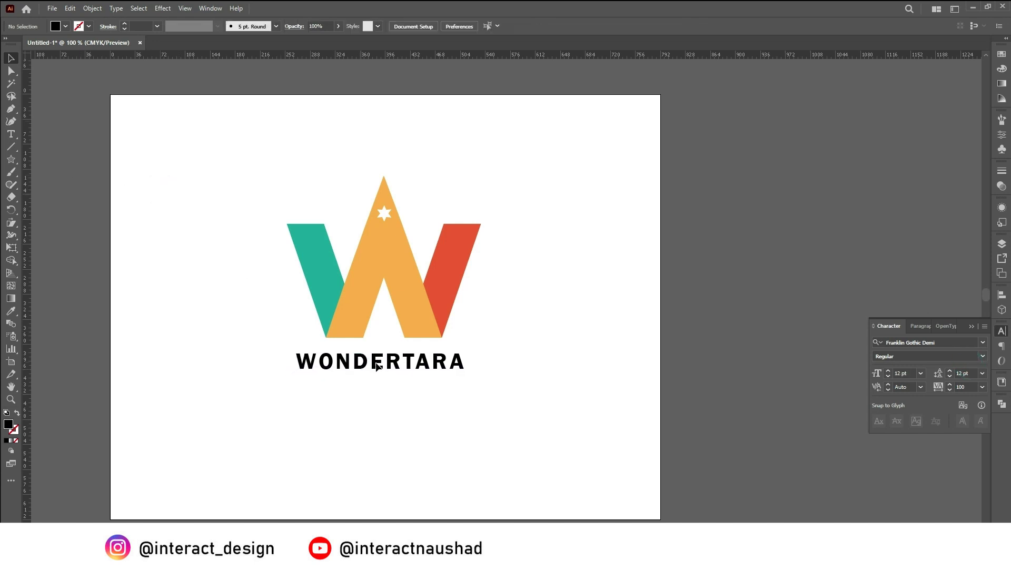
pyautogui.click(377, 366)
# Scale the logo and wordmark down together and shift them to the artboard's left side
pyautogui.moveTo(235, 124); pyautogui.dragTo(532, 421)
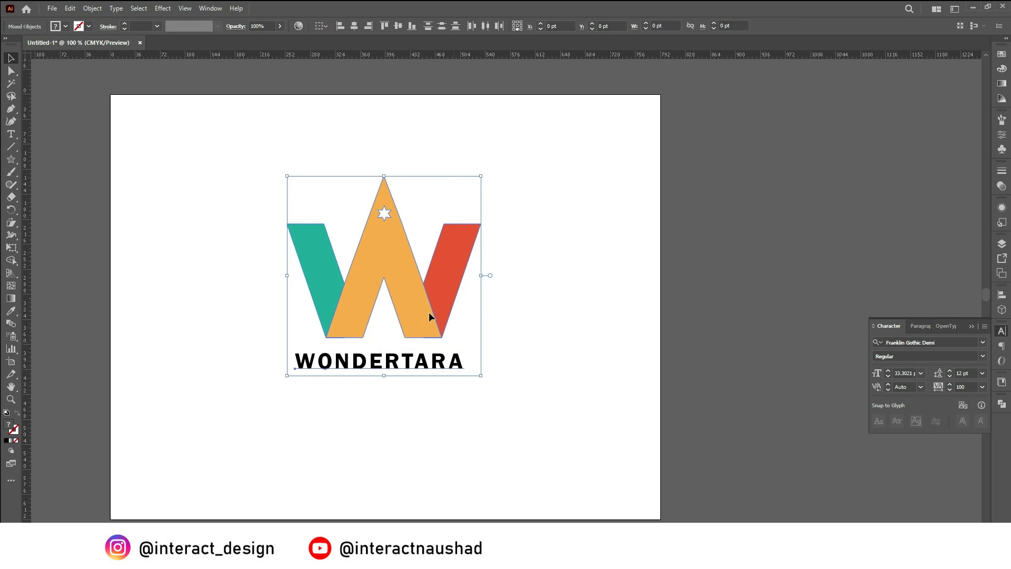
pyautogui.moveTo(429, 312); pyautogui.dragTo(403, 314)
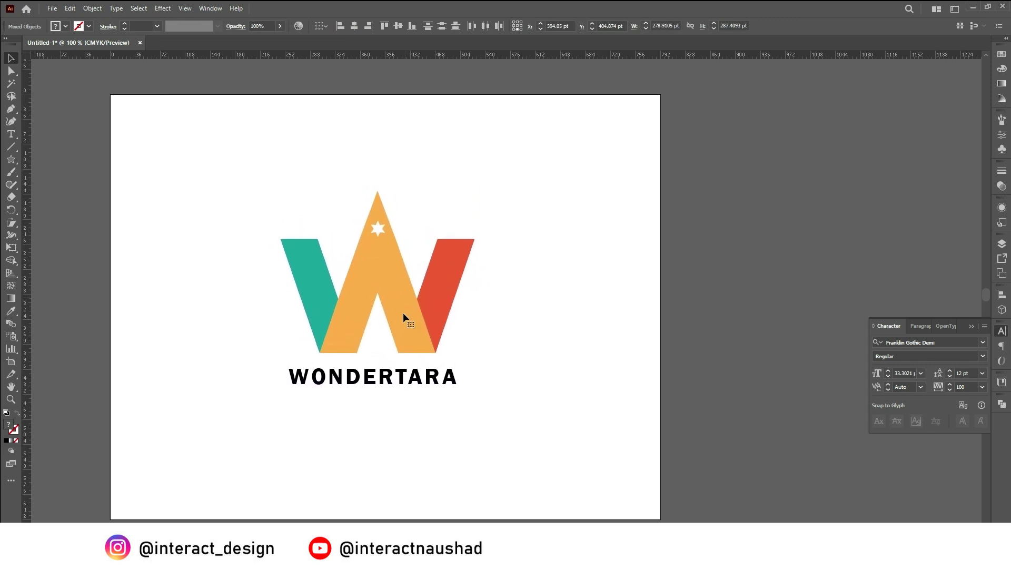
pyautogui.click(532, 323)
pyautogui.moveTo(194, 169); pyautogui.dragTo(560, 465)
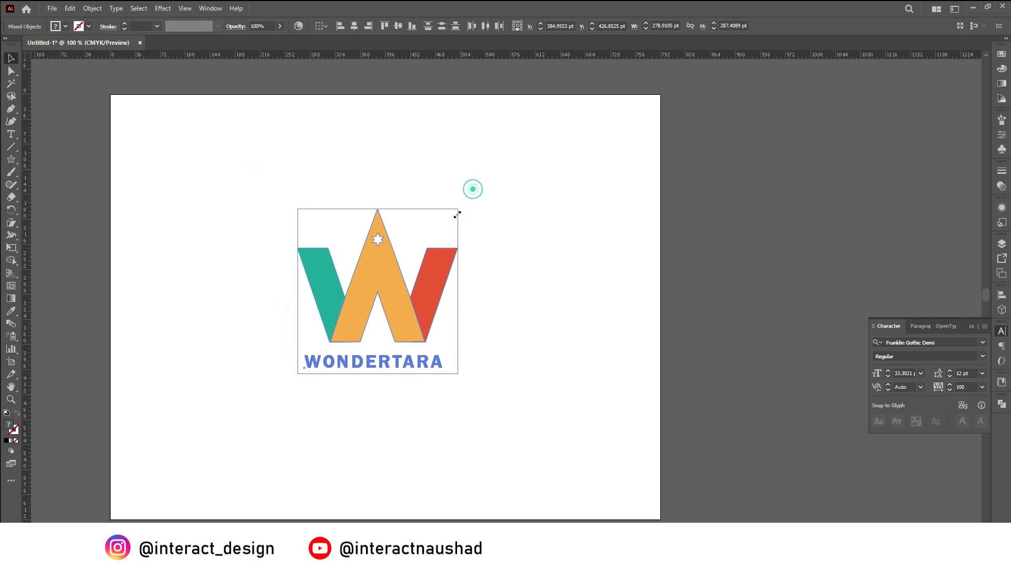
pyautogui.moveTo(474, 192); pyautogui.dragTo(443, 223)
pyautogui.moveTo(395, 300)
pyautogui.mouseDown()
pyautogui.moveTo(259, 302)
pyautogui.moveTo(276, 309)
pyautogui.mouseUp()
# Draw a rectangle over the artboard's right half and fill it with the logo's orange
pyautogui.click(424, 267)
pyautogui.moveTo(11, 159); pyautogui.dragTo(53, 159)
pyautogui.moveTo(369, 95)
pyautogui.mouseDown()
pyautogui.moveTo(474, 471)
pyautogui.moveTo(632, 516)
pyautogui.mouseUp()
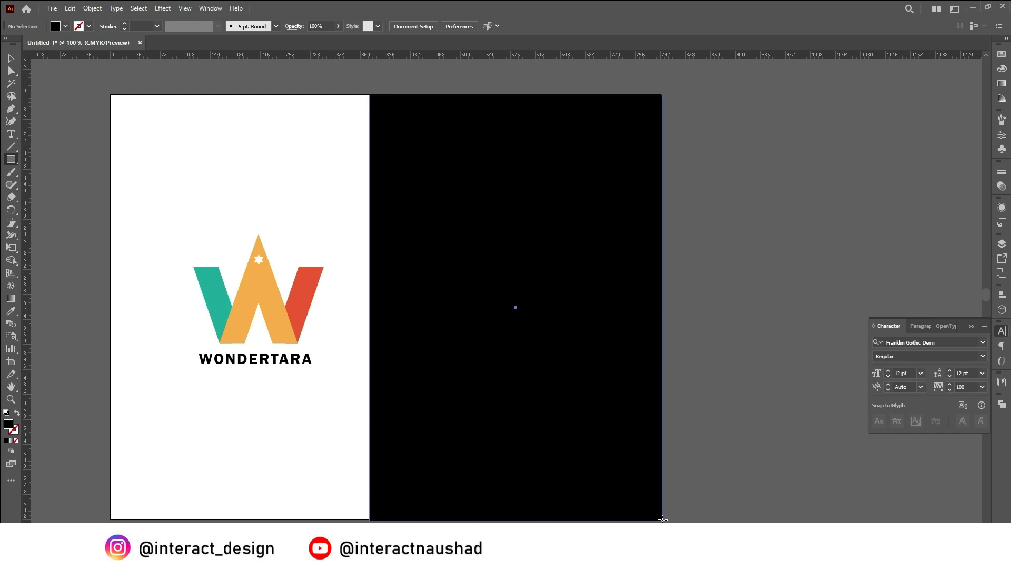
pyautogui.moveTo(663, 519); pyautogui.dragTo(663, 518)
pyautogui.click(11, 58)
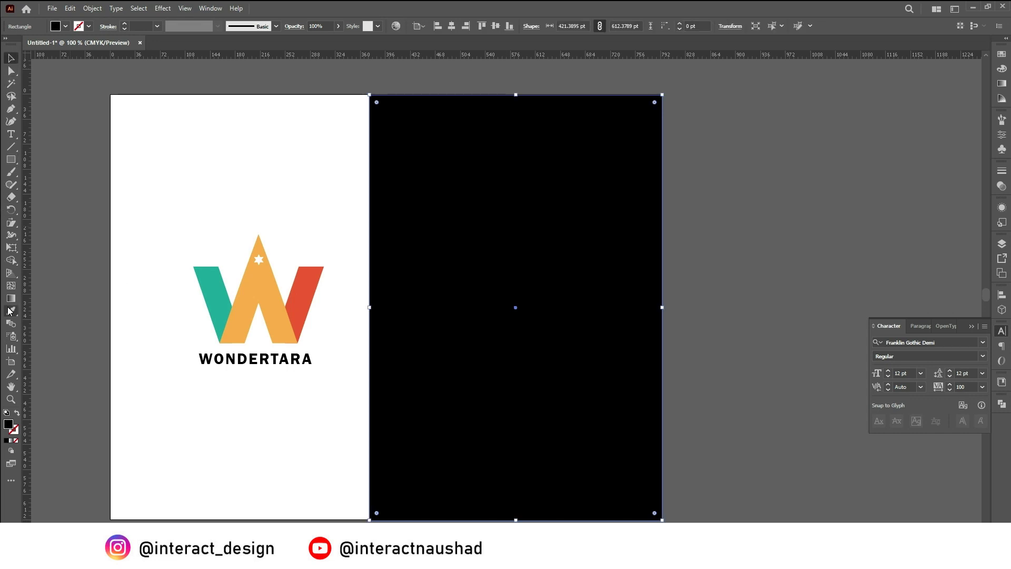
pyautogui.click(9, 311)
pyautogui.click(258, 295)
pyautogui.click(10, 58)
pyautogui.click(120, 133)
# Place a copy of the whole logo onto the orange panel
pyautogui.moveTo(153, 232); pyautogui.dragTo(356, 403)
pyautogui.moveTo(288, 321); pyautogui.dragTo(543, 340)
pyautogui.click(304, 168)
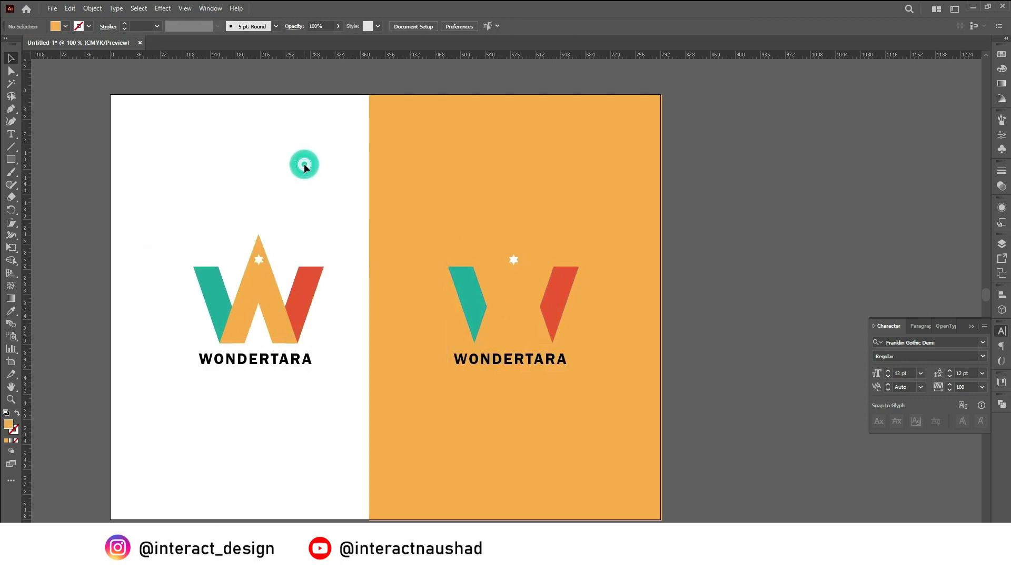
# Recolour the copy's small star orange by sampling the background
pyautogui.click(514, 258)
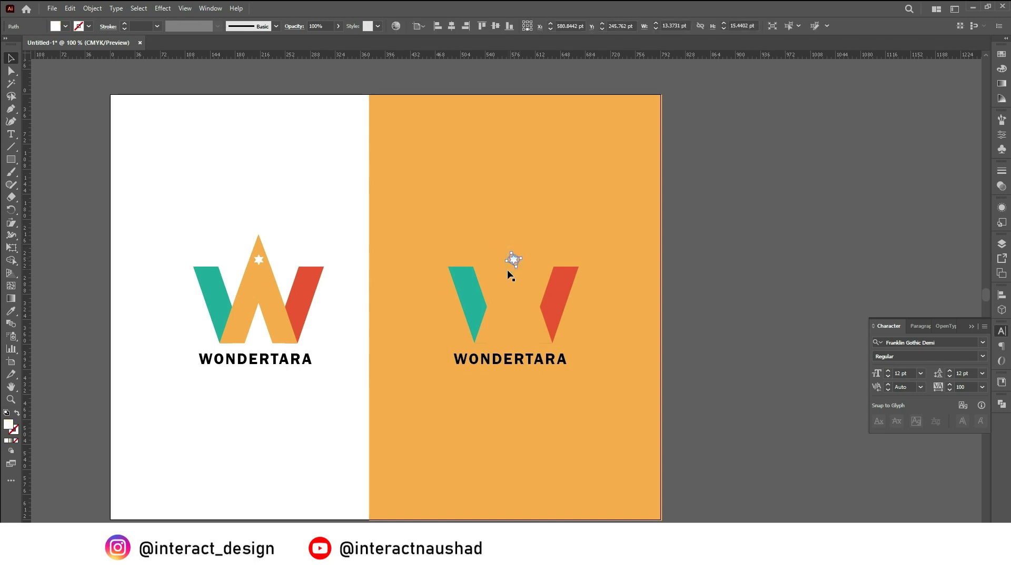
pyautogui.click(11, 311)
pyautogui.click(481, 207)
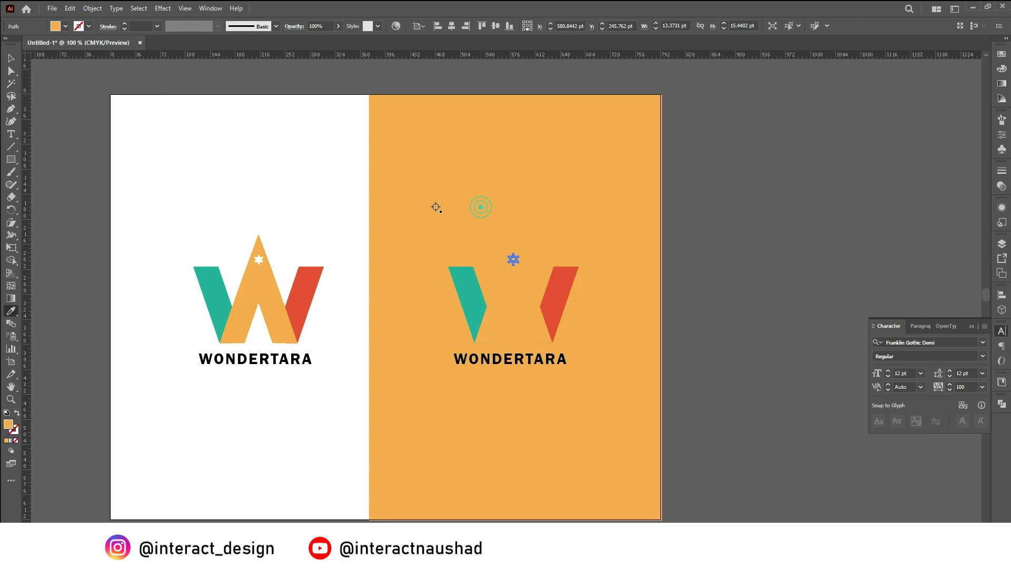
pyautogui.click(10, 58)
# Fill the copy's A-shape and WONDERTARA text with white
pyautogui.click(505, 309)
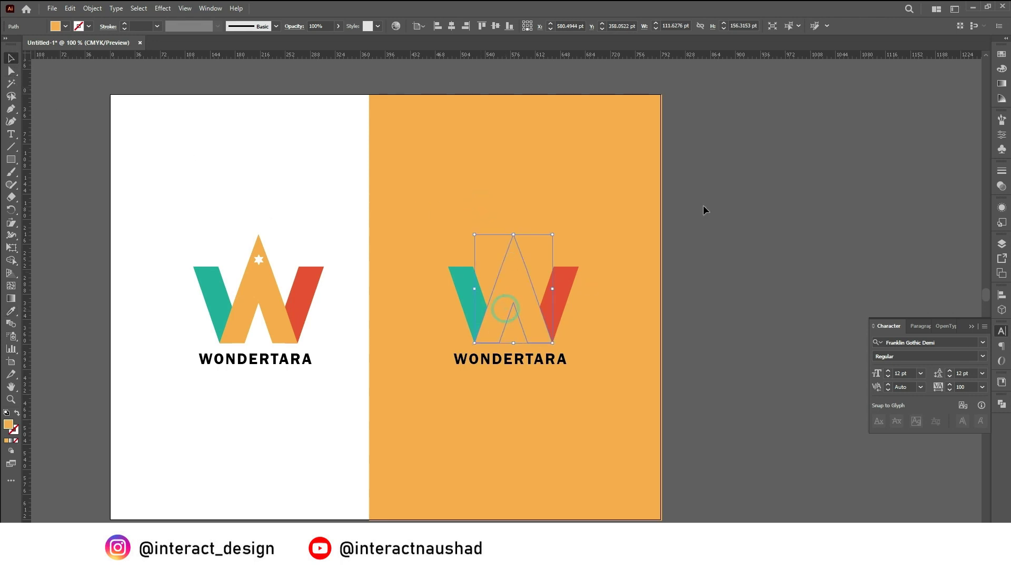
pyautogui.click(1002, 54)
pyautogui.click(885, 84)
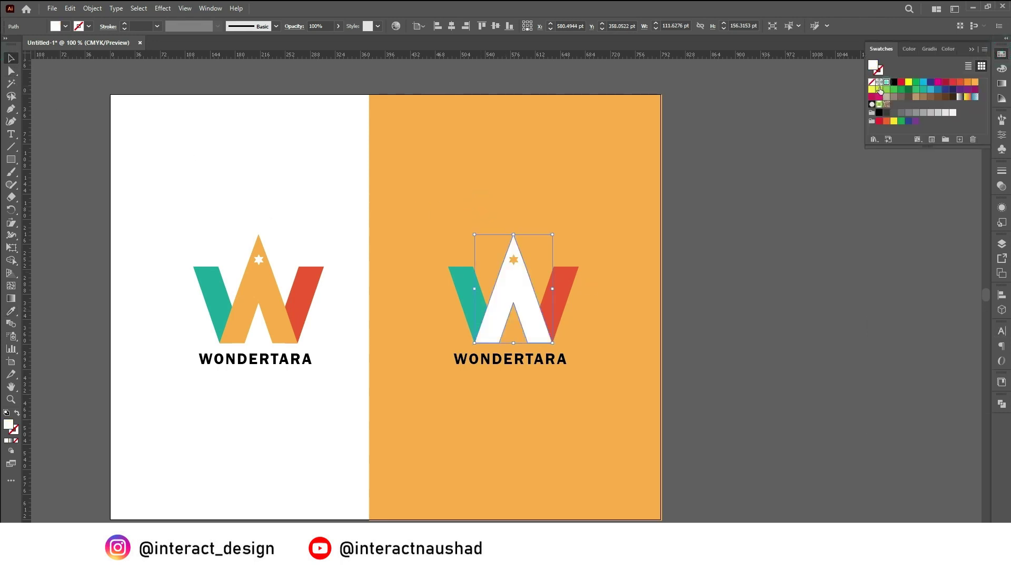
pyautogui.click(767, 214)
pyautogui.click(554, 359)
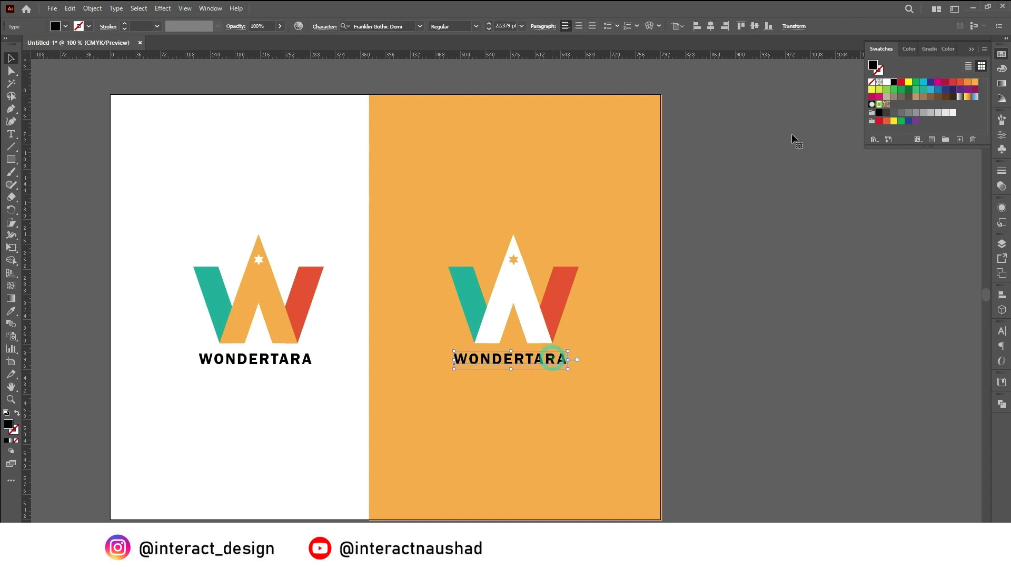
pyautogui.click(886, 83)
pyautogui.click(808, 249)
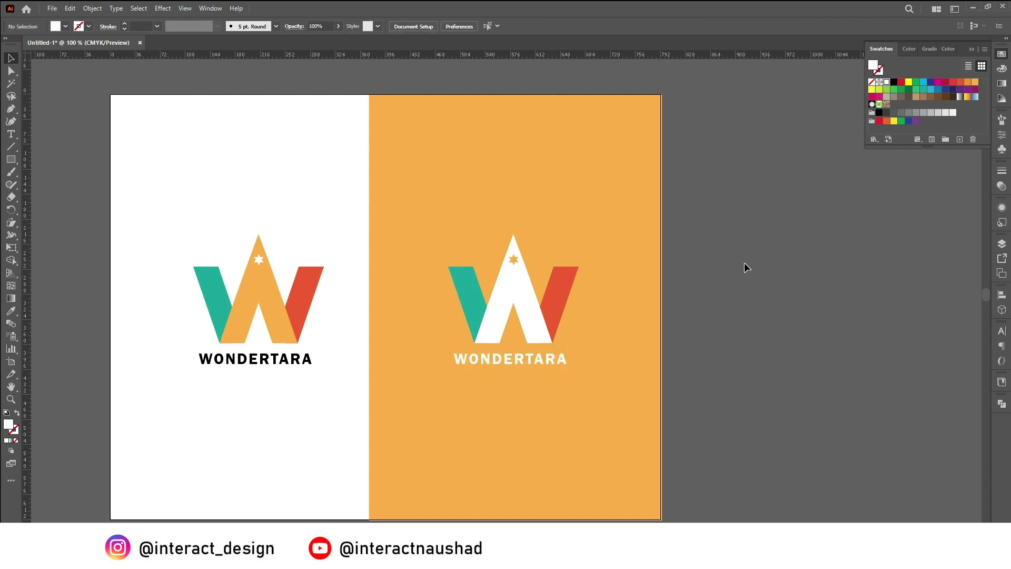
pyautogui.moveTo(548, 219); pyautogui.dragTo(609, 224)
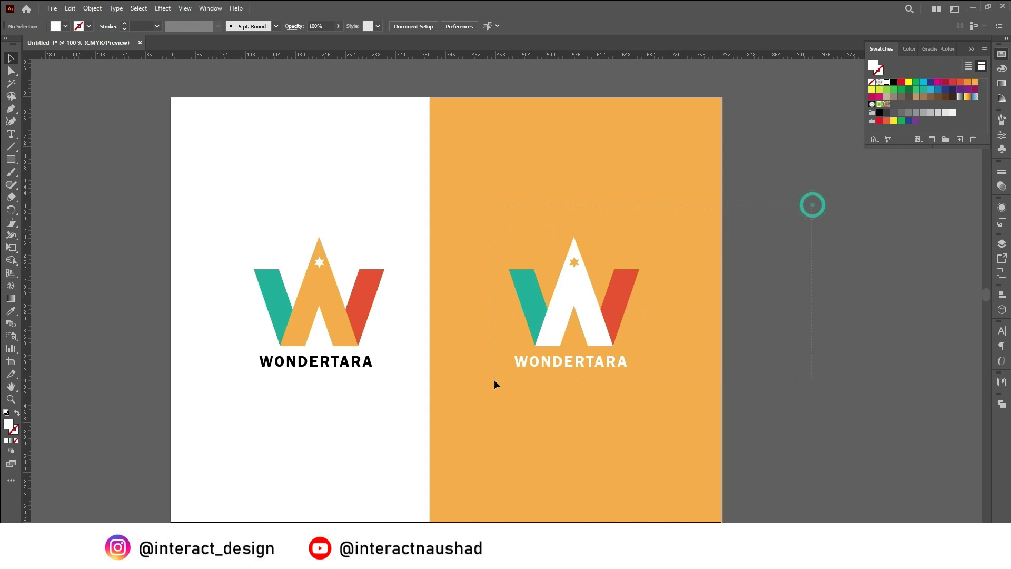
# Shrink the orange-panel logo and duplicate it upward on the panel
pyautogui.click(606, 336)
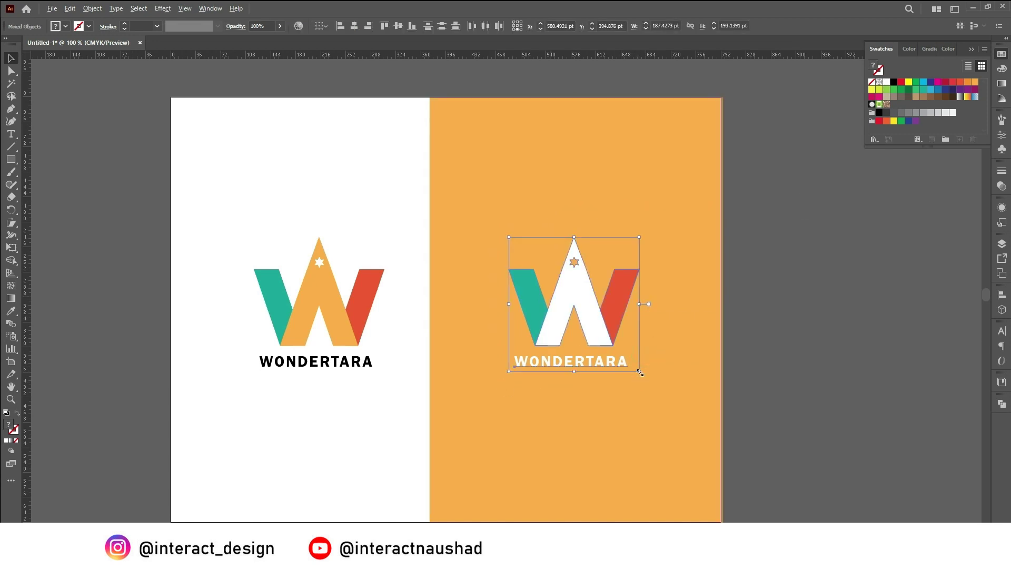
pyautogui.moveTo(640, 372); pyautogui.dragTo(622, 350)
pyautogui.keyDown('shift'); pyautogui.click(620, 361); pyautogui.keyUp('shift')
pyautogui.click(748, 316)
pyautogui.click(560, 331)
pyautogui.click(611, 337)
pyautogui.moveTo(591, 326); pyautogui.dragTo(590, 216)
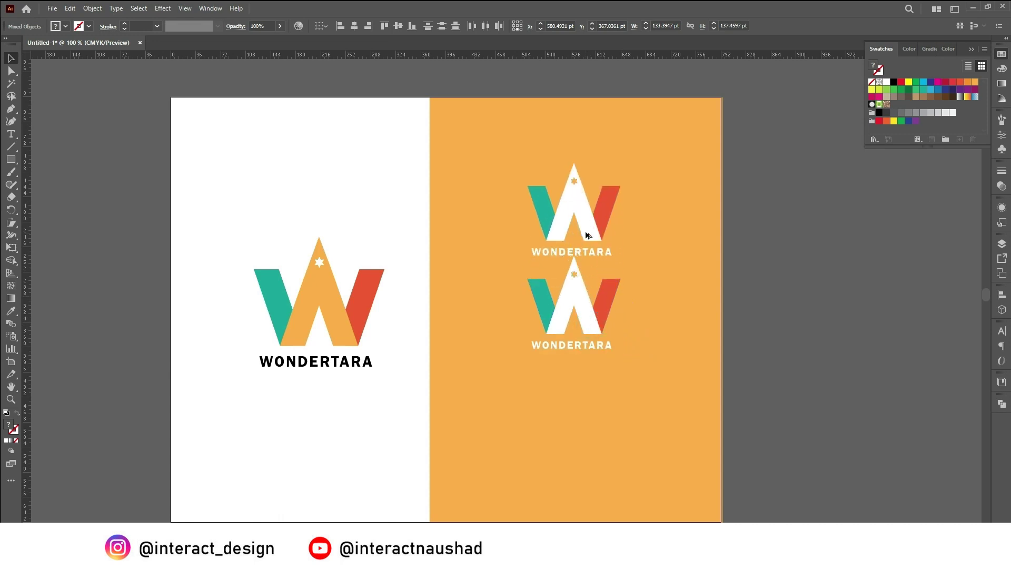
# Move the lower logo copy down toward the bottom of the orange panel
pyautogui.click(774, 304)
pyautogui.click(560, 354)
pyautogui.keyDown('shift'); pyautogui.click(580, 306); pyautogui.keyUp('shift')
pyautogui.keyDown('shift'); pyautogui.click(650, 304); pyautogui.keyUp('shift')
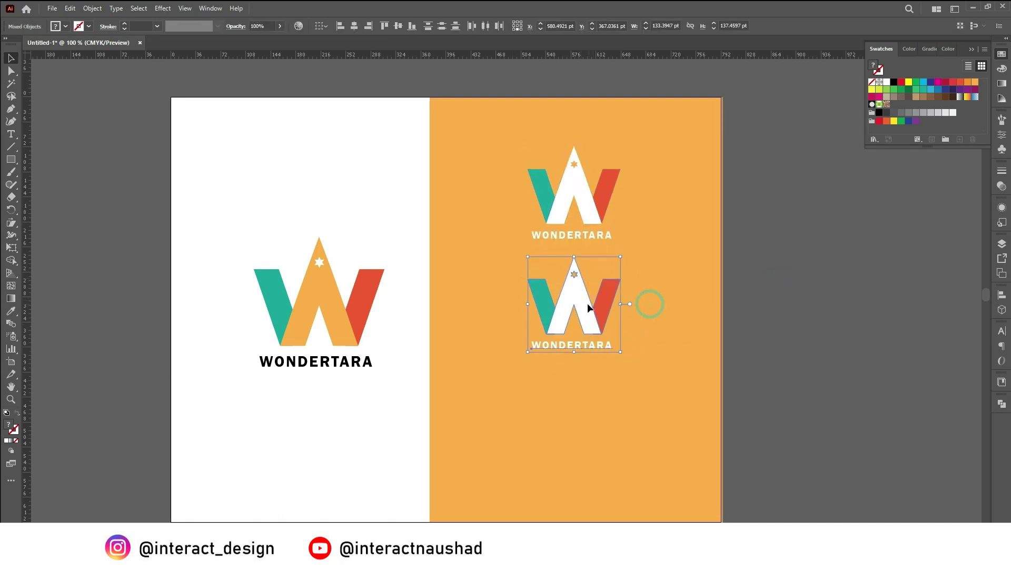
pyautogui.moveTo(583, 303); pyautogui.dragTo(583, 409)
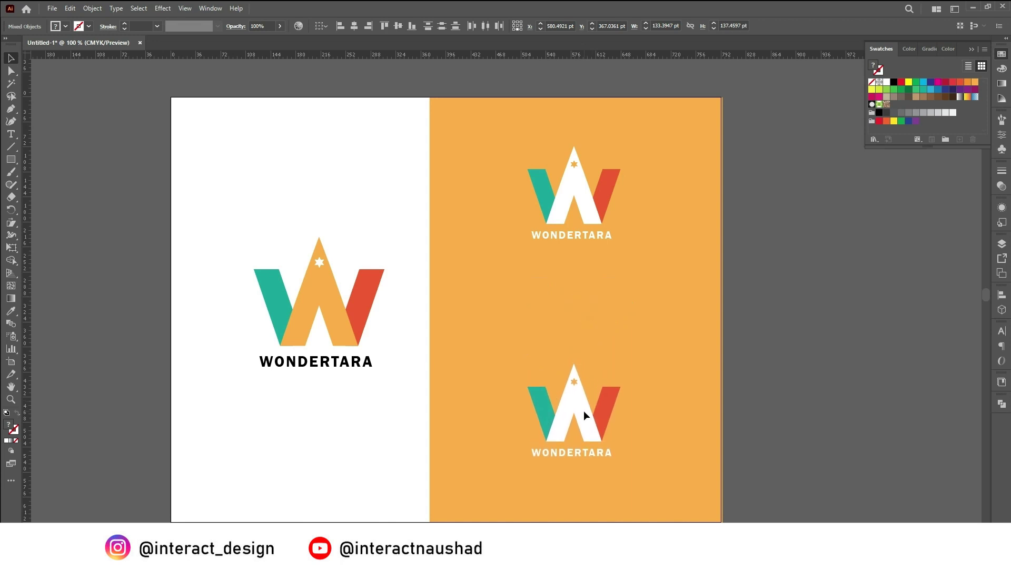
pyautogui.click(766, 362)
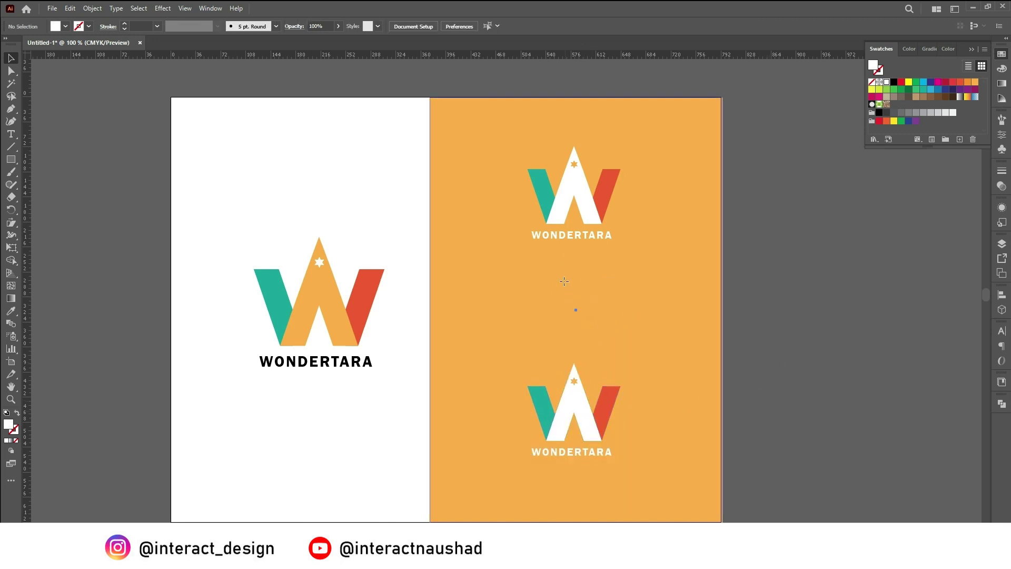
# Shorten the right rectangle to the lower half and fill it black
pyautogui.click(565, 279)
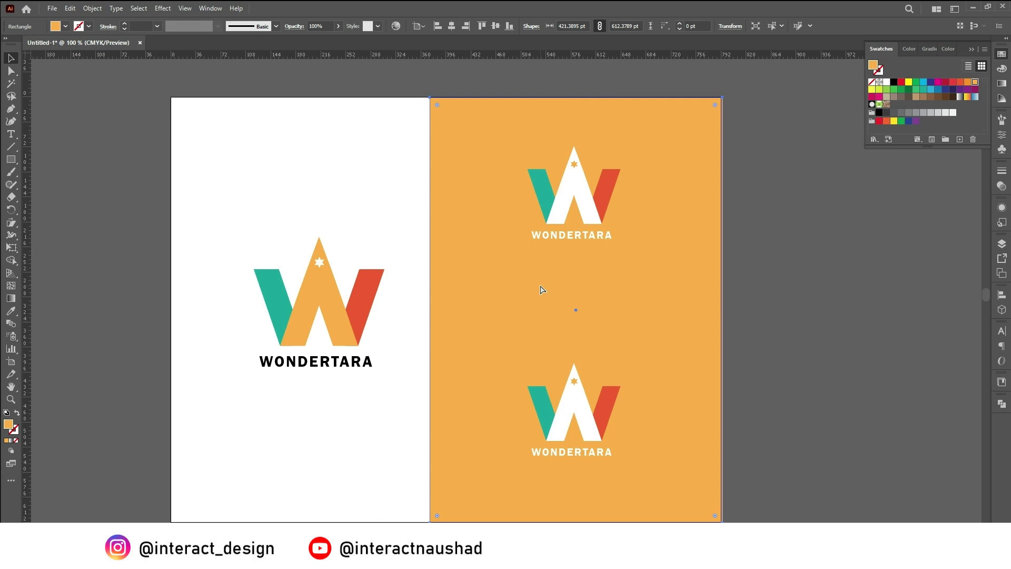
pyautogui.moveTo(578, 98); pyautogui.dragTo(576, 310)
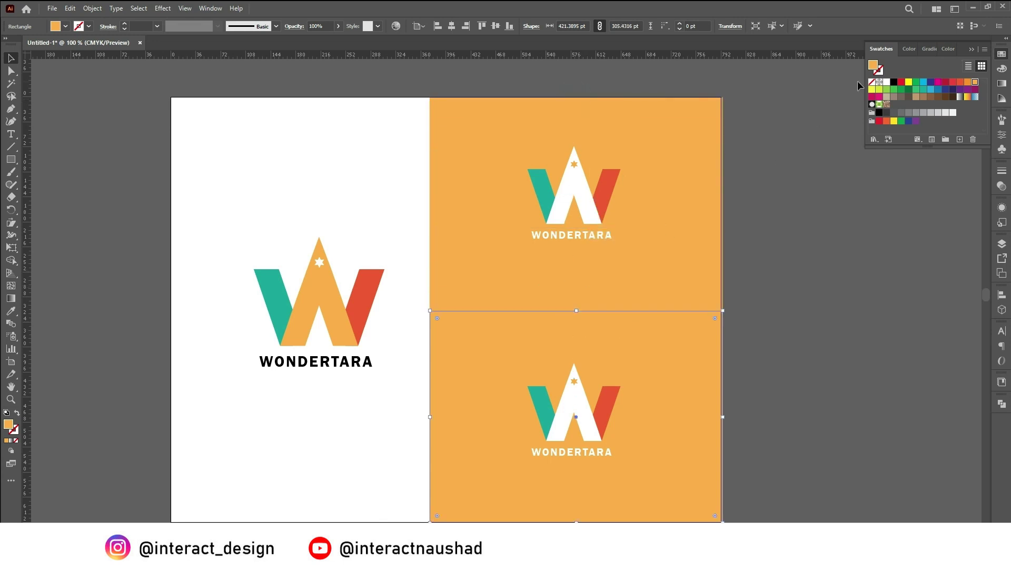
pyautogui.click(894, 82)
pyautogui.click(836, 234)
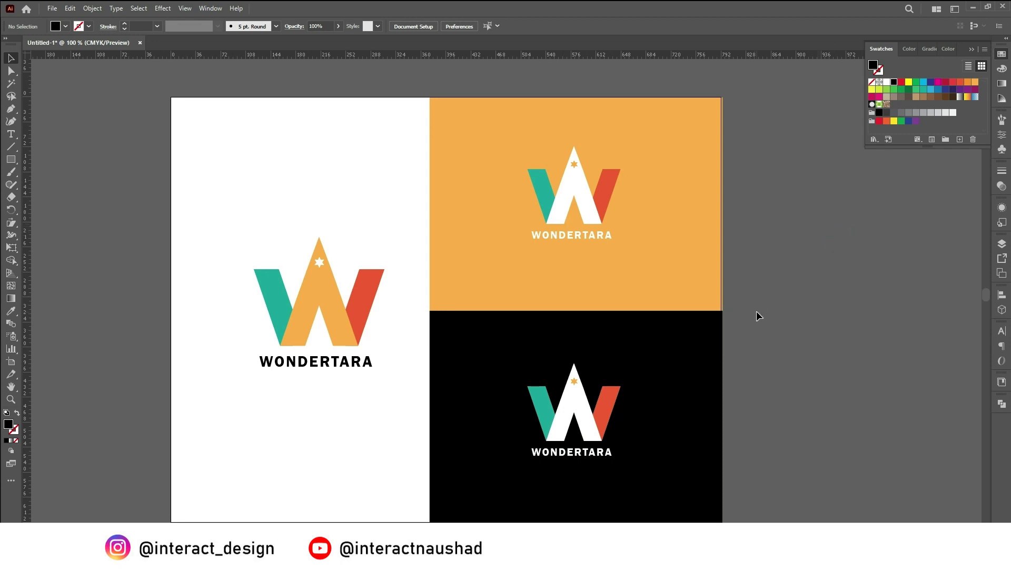
# Nudge the white-panel logo slightly to the left
pyautogui.moveTo(232, 219); pyautogui.dragTo(443, 412)
pyautogui.moveTo(344, 327); pyautogui.dragTo(322, 323)
pyautogui.click(383, 440)
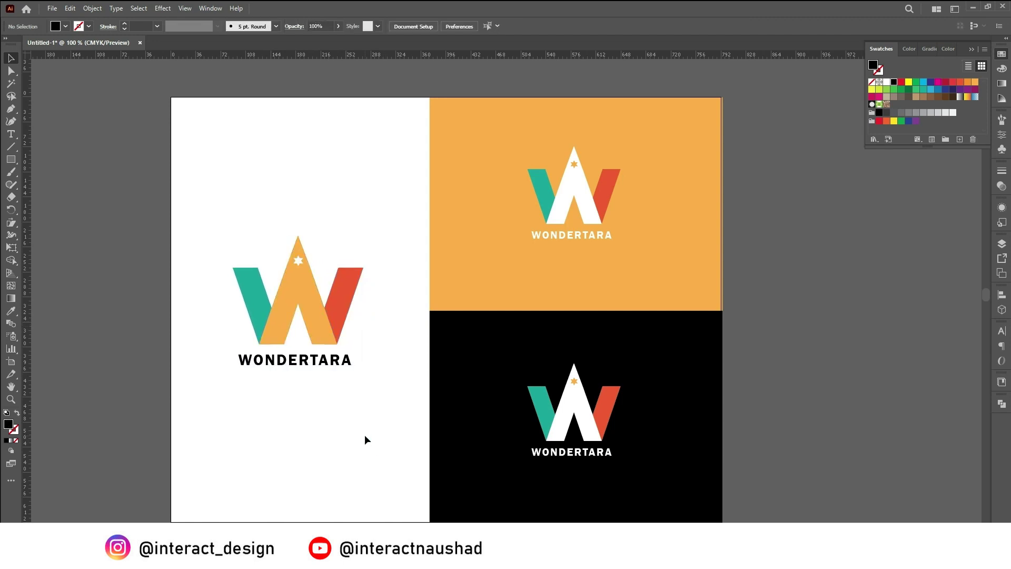
# Move the logo higher on the white panel
pyautogui.click(829, 291)
pyautogui.moveTo(192, 219); pyautogui.dragTo(377, 386)
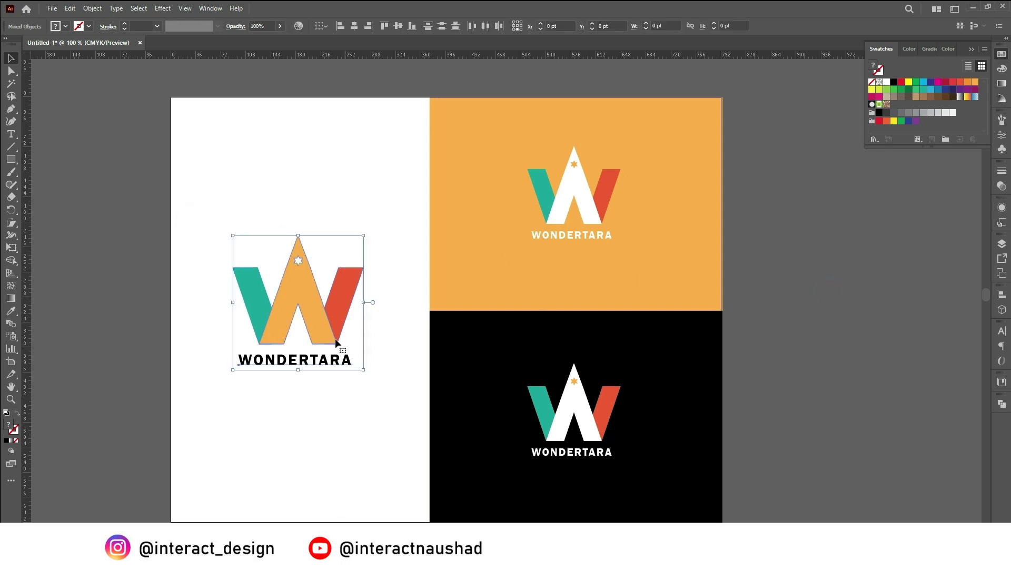
pyautogui.moveTo(335, 343); pyautogui.dragTo(314, 303)
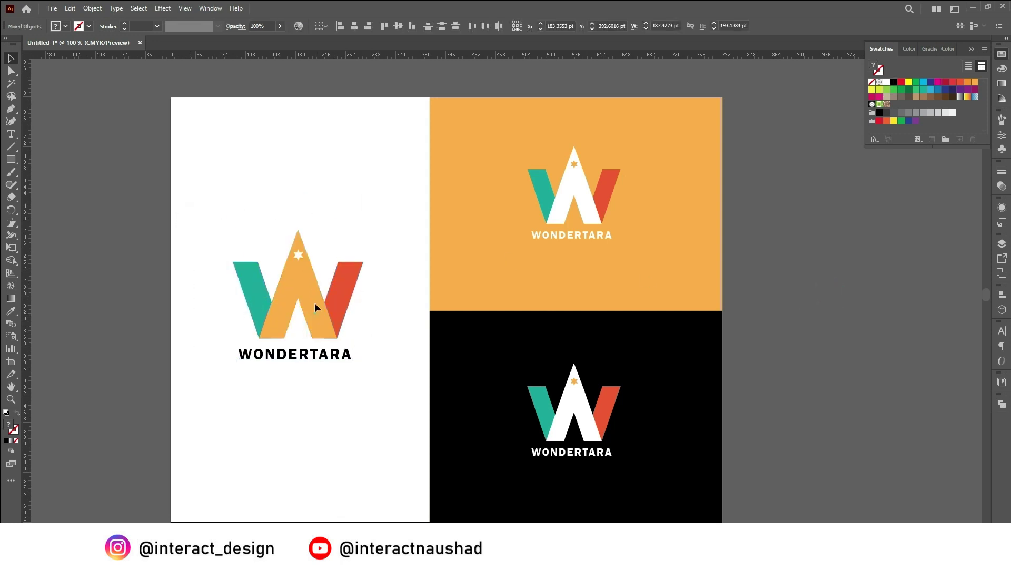
pyautogui.moveTo(314, 302); pyautogui.dragTo(314, 271)
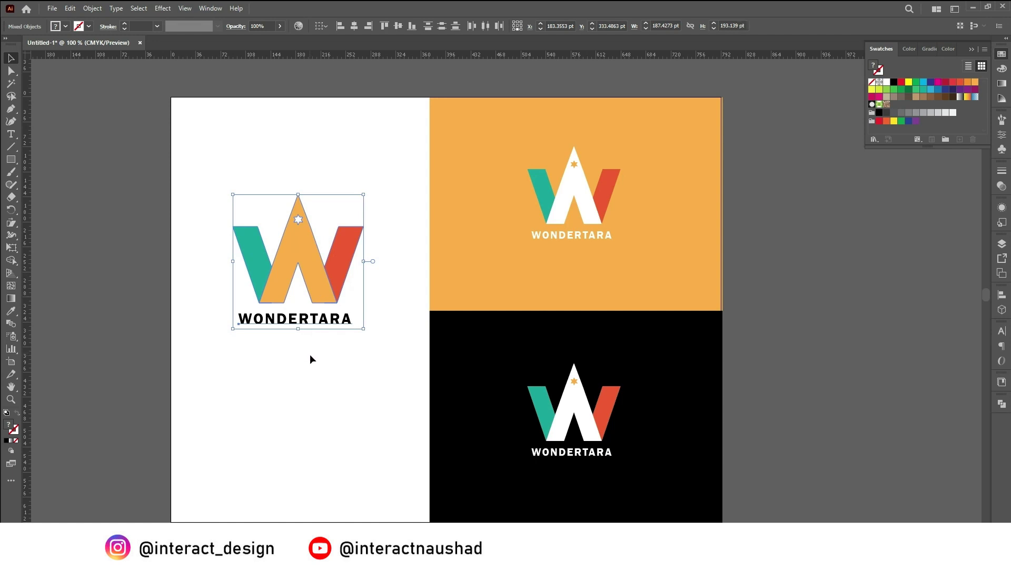
pyautogui.click(309, 358)
pyautogui.click(11, 134)
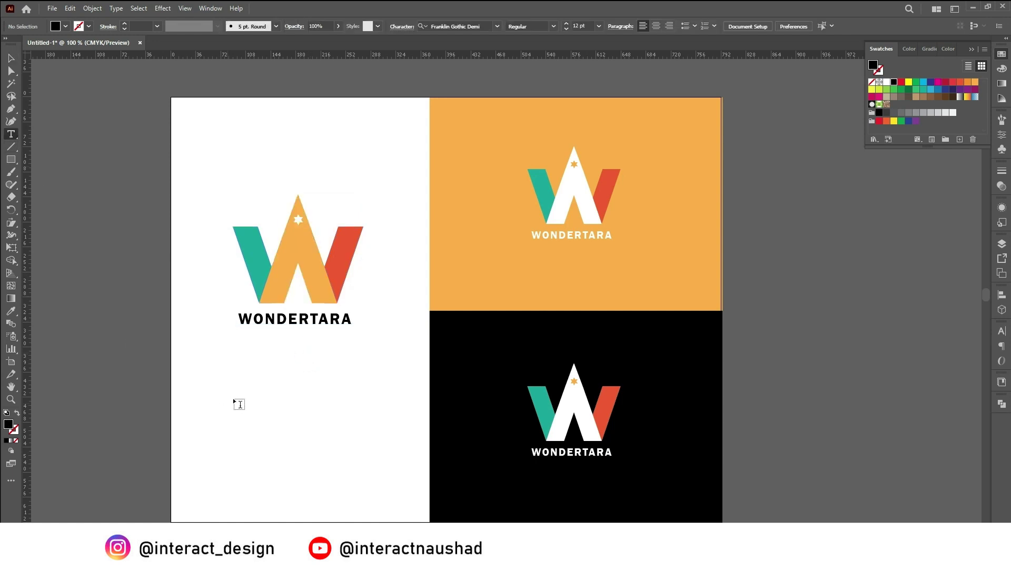
pyautogui.click(263, 396)
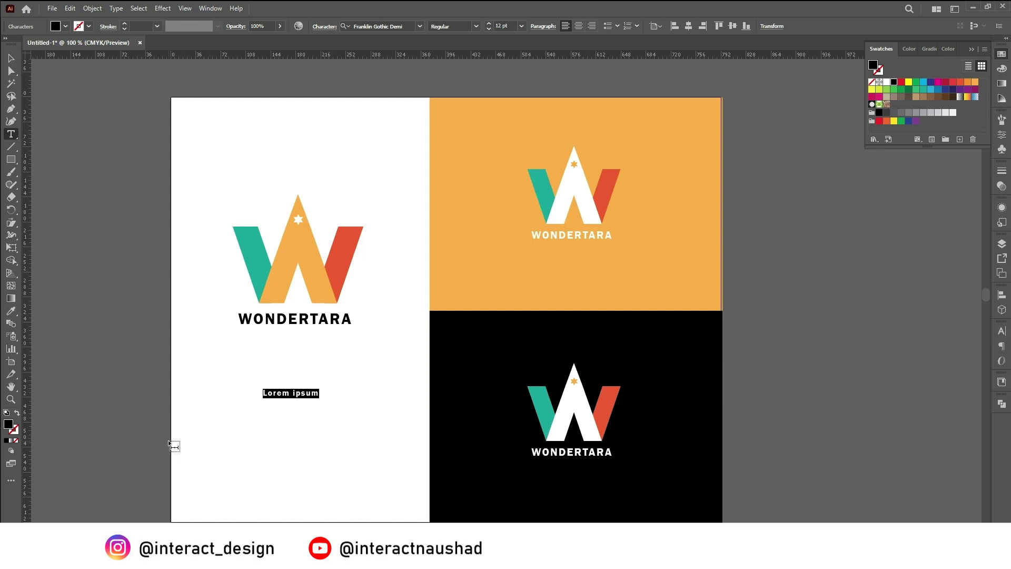
pyautogui.write('@WONDERTAARA')
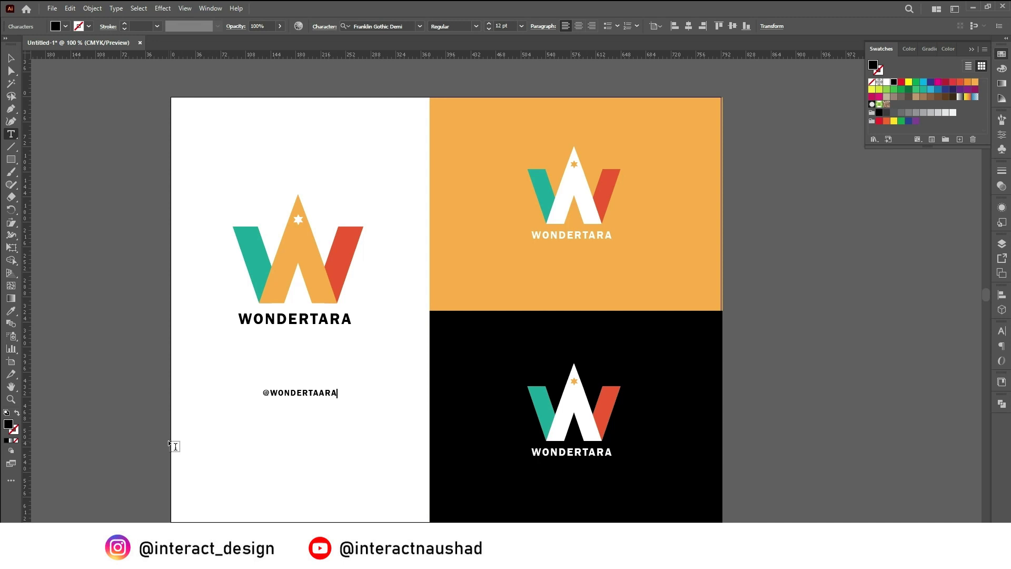
pyautogui.hotkey('ctrl', 'a')
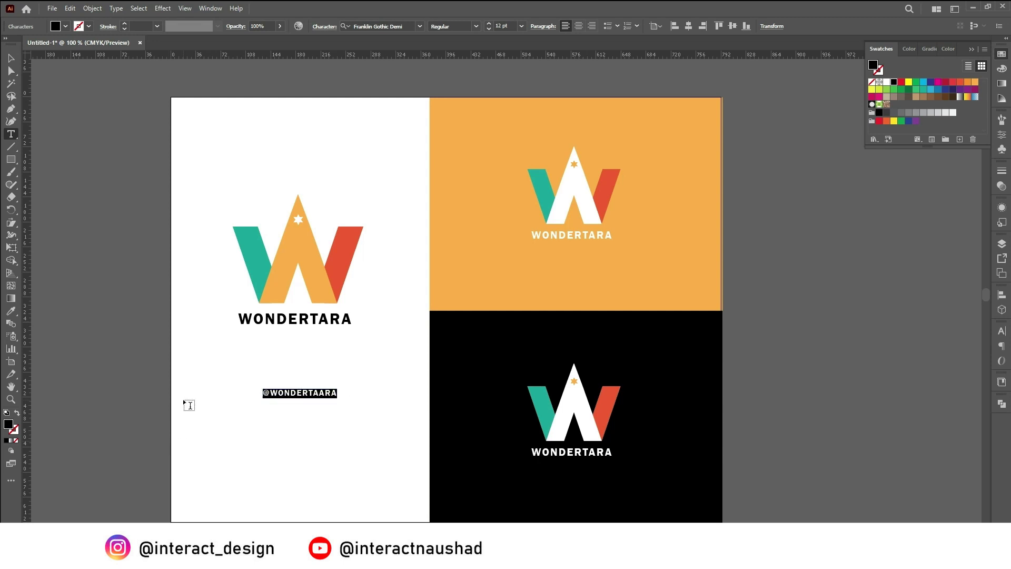
pyautogui.write('@wondertaara')
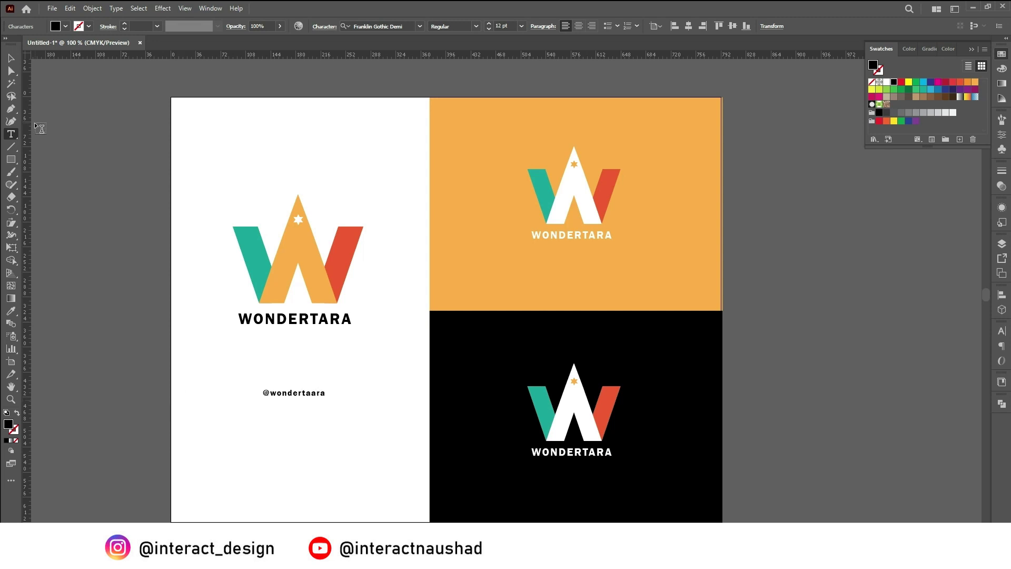
pyautogui.click(11, 58)
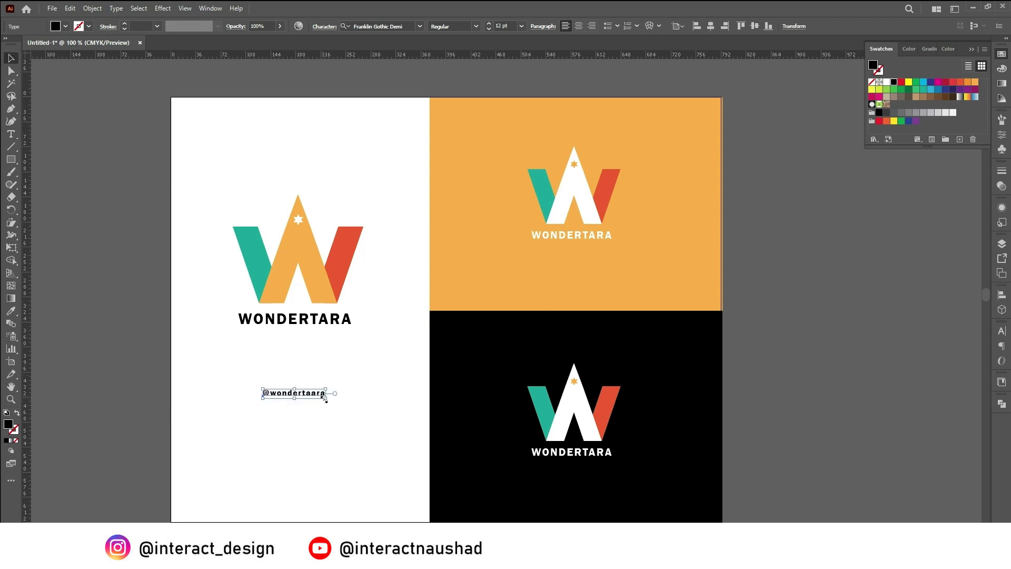
pyautogui.moveTo(324, 400)
pyautogui.mouseDown()
pyautogui.moveTo(350, 401)
pyautogui.moveTo(297, 378)
pyautogui.mouseUp()
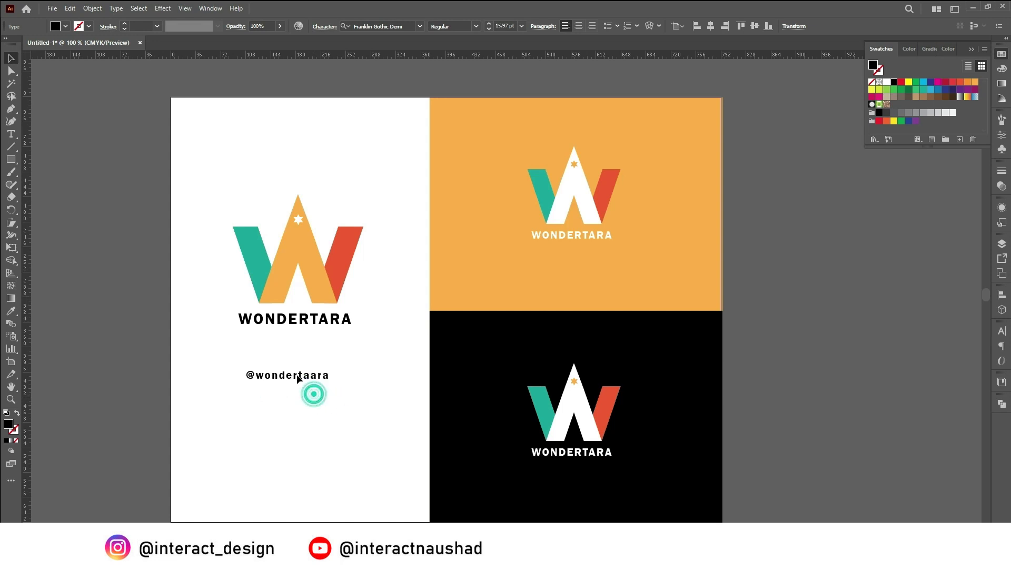
pyautogui.click(316, 409)
pyautogui.press('z')
pyautogui.moveTo(125, 118); pyautogui.dragTo(516, 448)
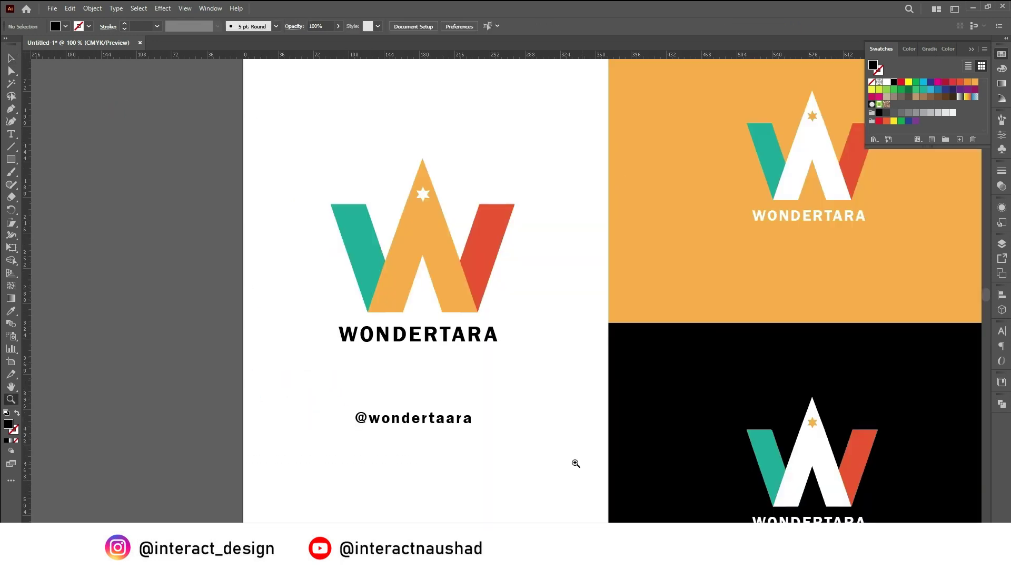
pyautogui.click(11, 134)
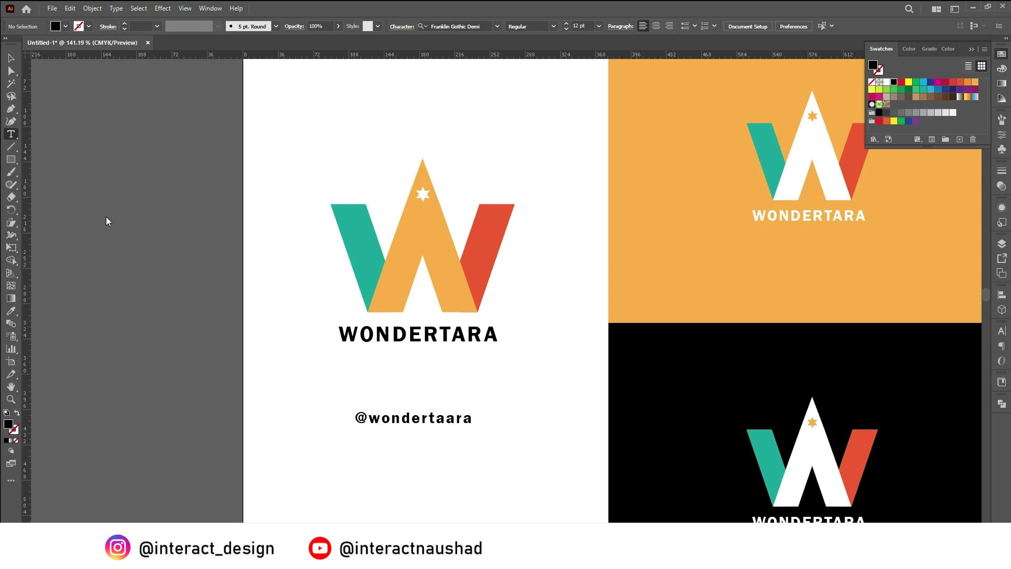
# Insert an Instagram icon above the handle from the 'social media' font's glyphs
pyautogui.click(390, 384)
pyautogui.click(115, 9)
pyautogui.click(126, 70)
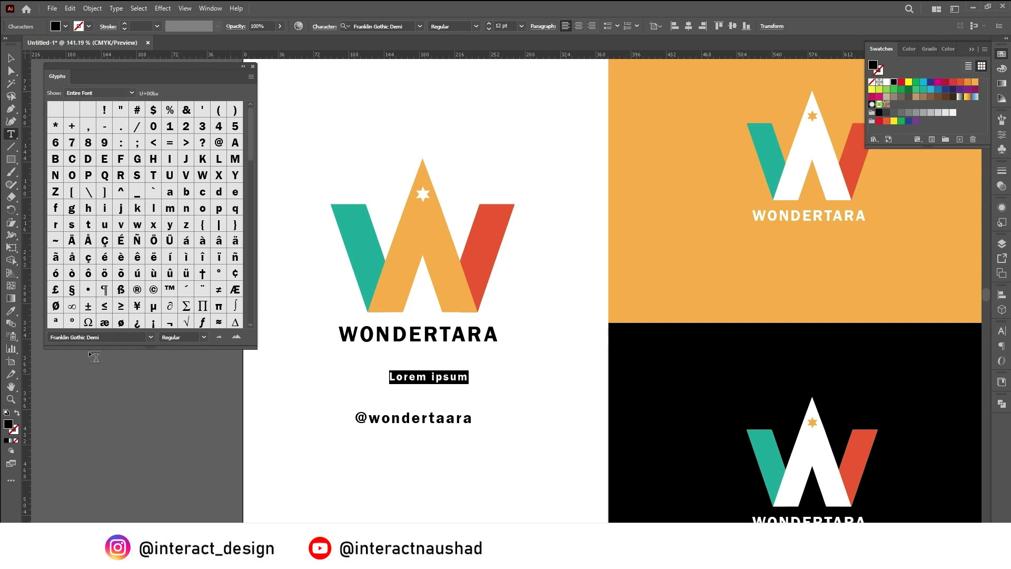
pyautogui.click(85, 337)
pyautogui.write('social media')
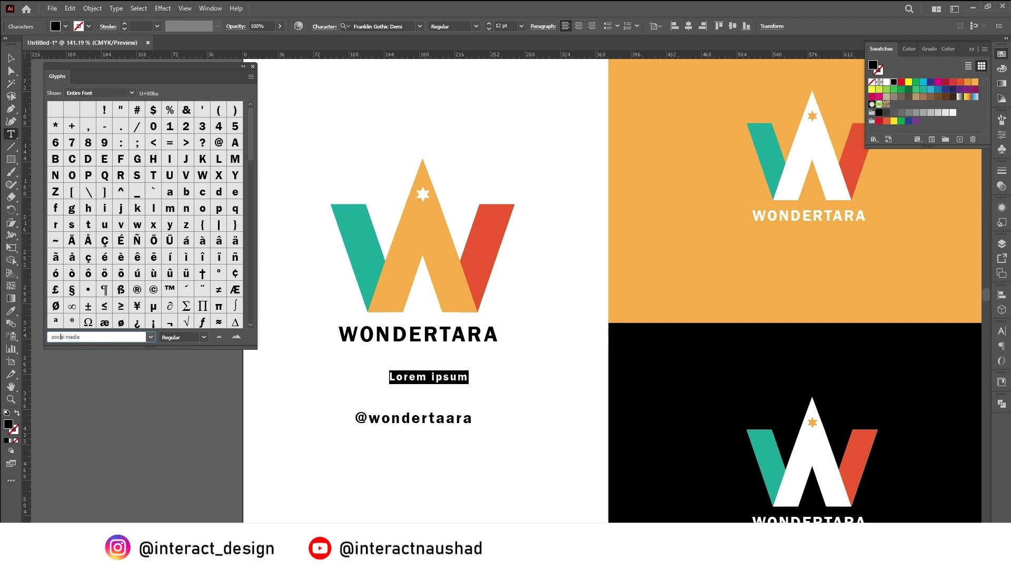
pyautogui.press('Return')
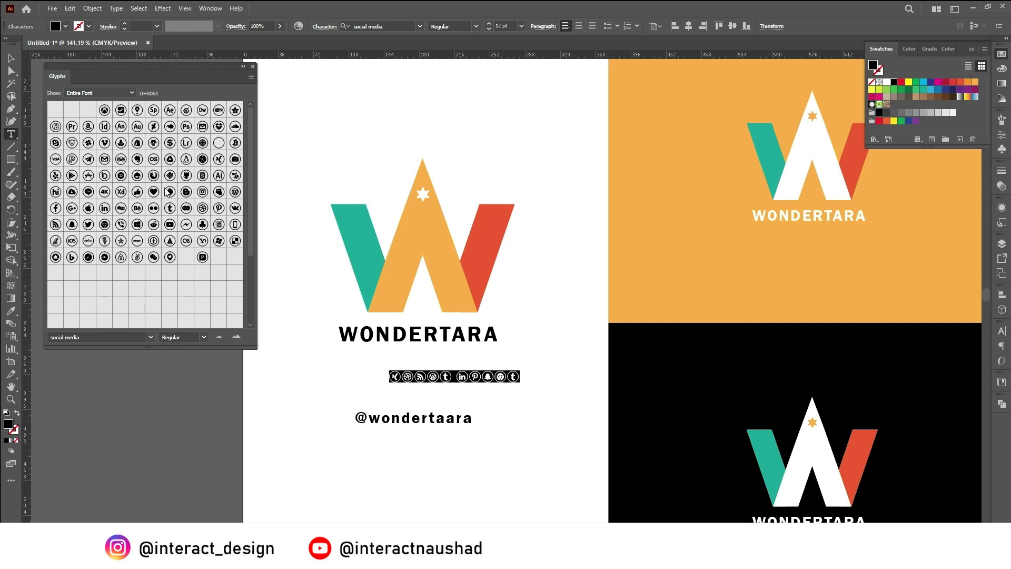
pyautogui.doubleClick(203, 192)
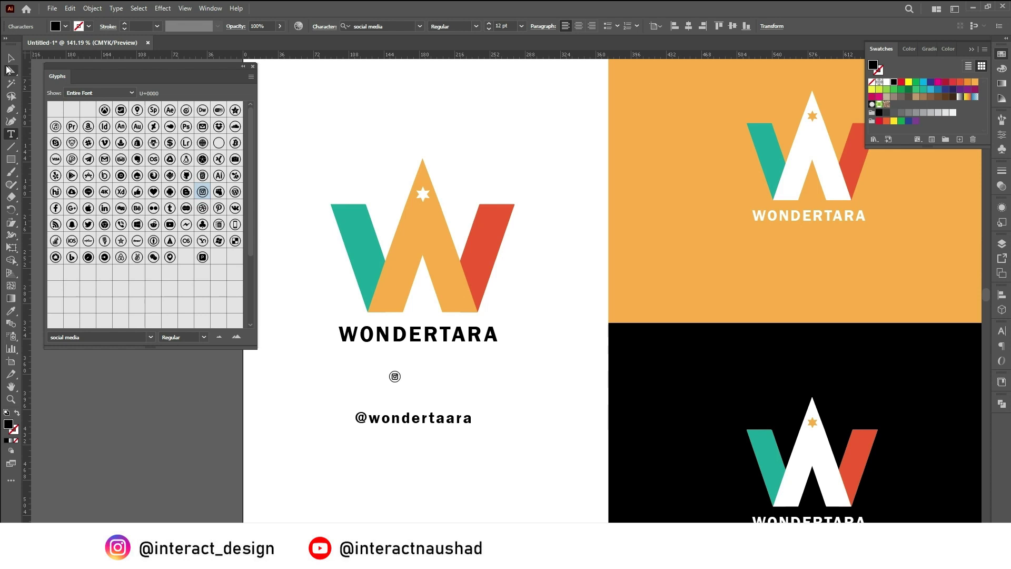
pyautogui.click(11, 58)
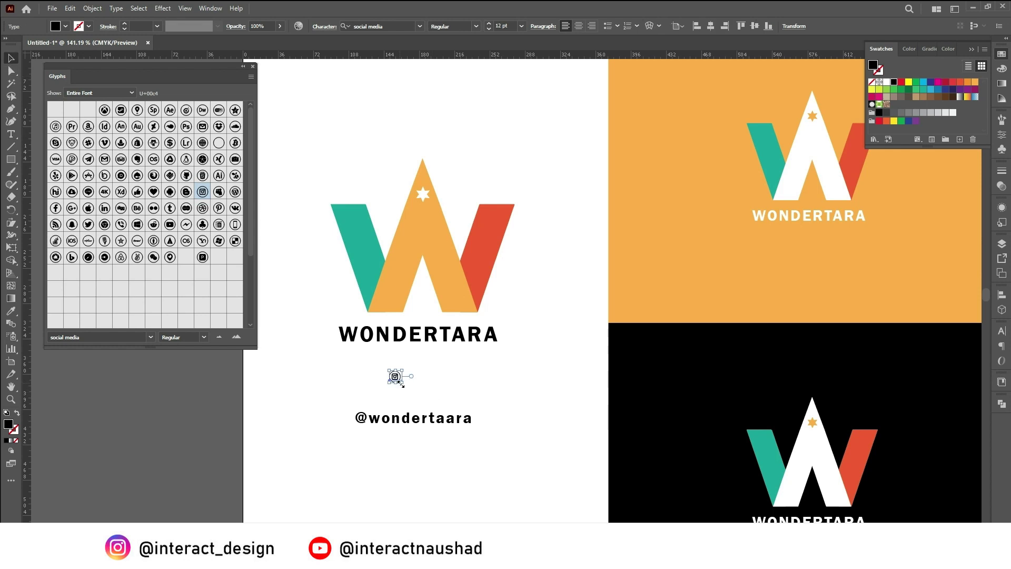
# Enlarge the Instagram icon and duplicate the icon-and-handle pair directly below
pyautogui.moveTo(400, 384); pyautogui.dragTo(416, 396)
pyautogui.click(300, 406)
pyautogui.click(415, 396)
pyautogui.keyDown('shift'); pyautogui.click(402, 418); pyautogui.keyUp('shift')
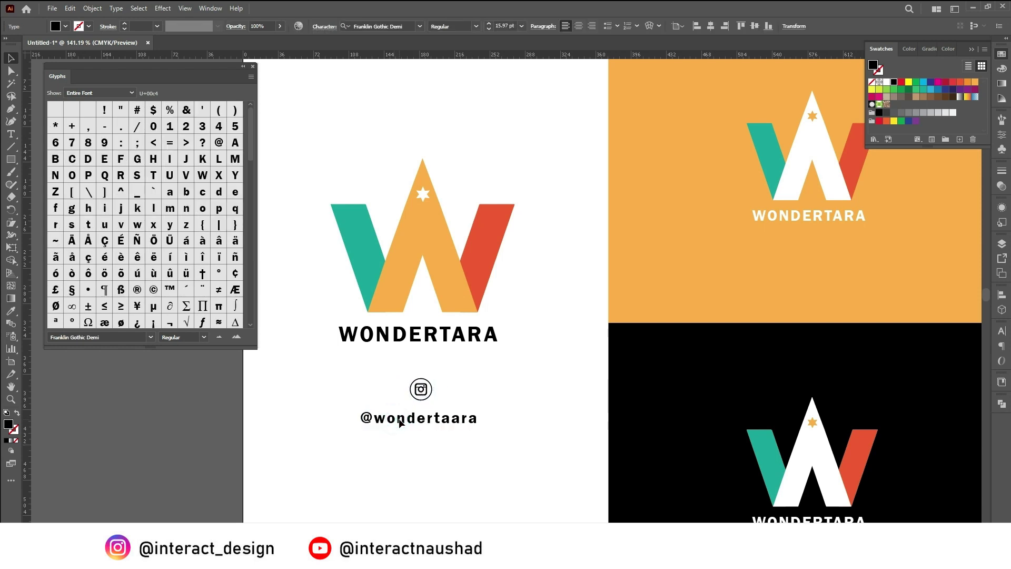
pyautogui.click(350, 379)
pyautogui.moveTo(320, 365); pyautogui.dragTo(485, 452)
pyautogui.moveTo(421, 390); pyautogui.dragTo(433, 465)
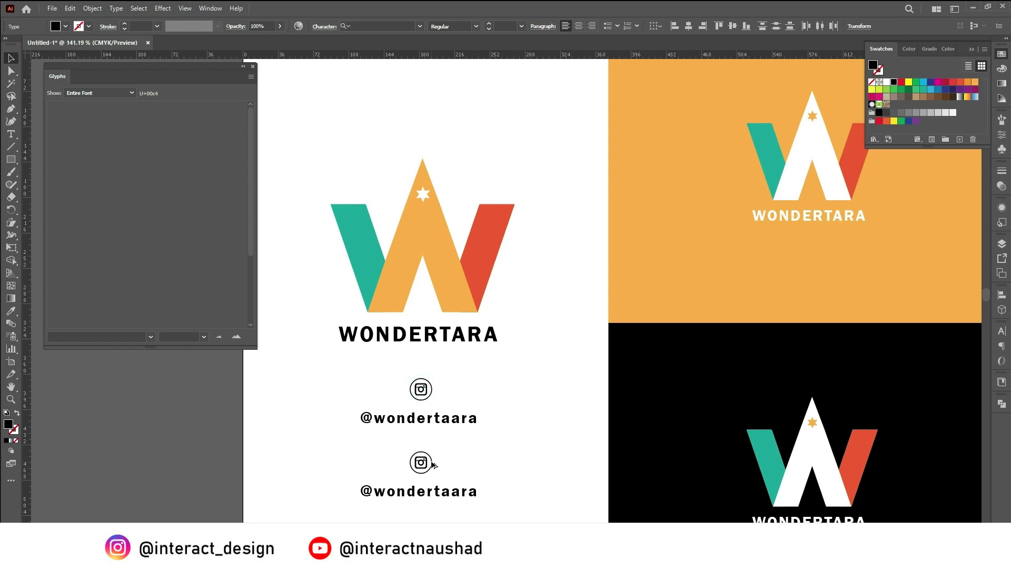
pyautogui.press('t')
pyautogui.doubleClick(420, 462)
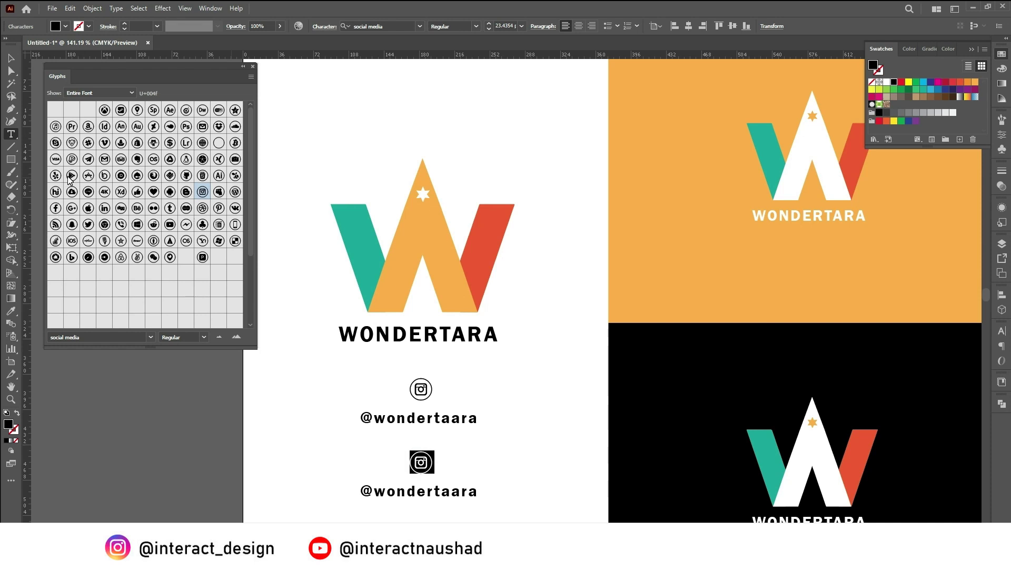
pyautogui.doubleClick(169, 224)
pyautogui.click(451, 493)
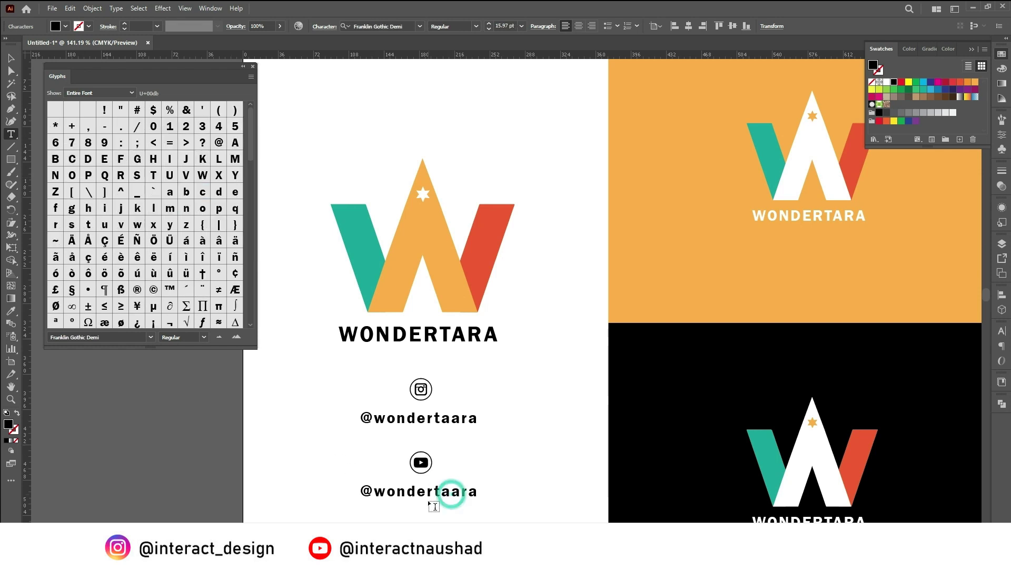
pyautogui.press('BackSpace')
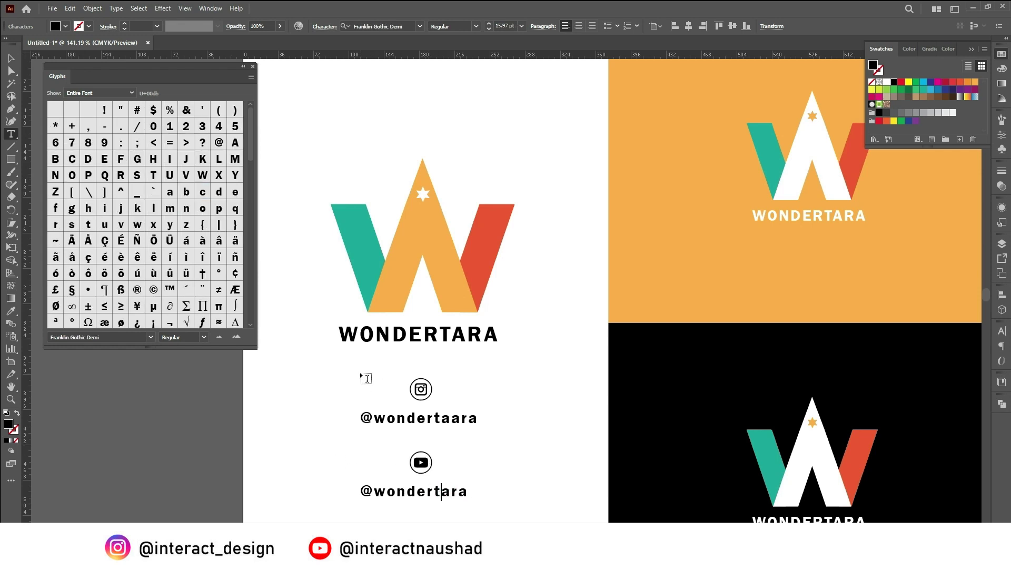
pyautogui.click(252, 66)
pyautogui.press('Escape')
pyautogui.click(176, 248)
pyautogui.moveTo(377, 437); pyautogui.dragTo(293, 327)
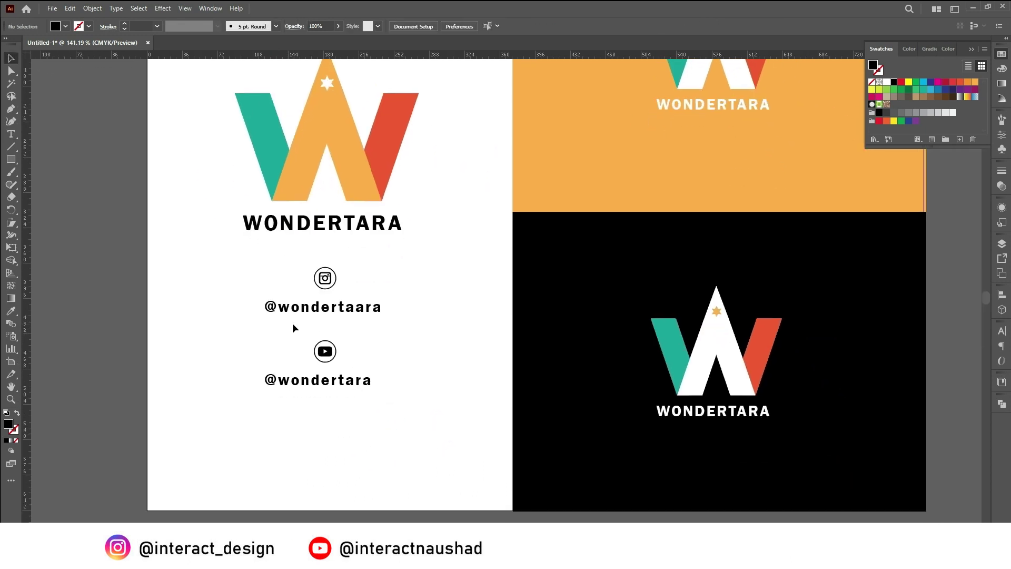
# Shift both icon-and-handle pairs down slightly
pyautogui.click(289, 307)
pyautogui.moveTo(237, 266); pyautogui.dragTo(425, 421)
pyautogui.moveTo(324, 274); pyautogui.dragTo(325, 289)
pyautogui.click(424, 312)
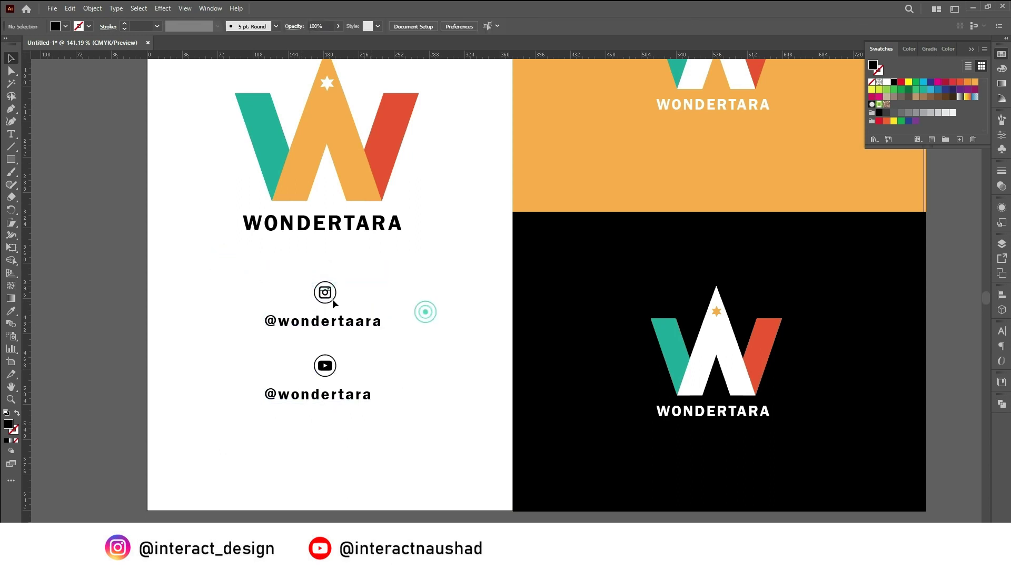
# Colour the Instagram icon magenta and the YouTube icon red, then zoom out to the whole artboard
pyautogui.click(325, 293)
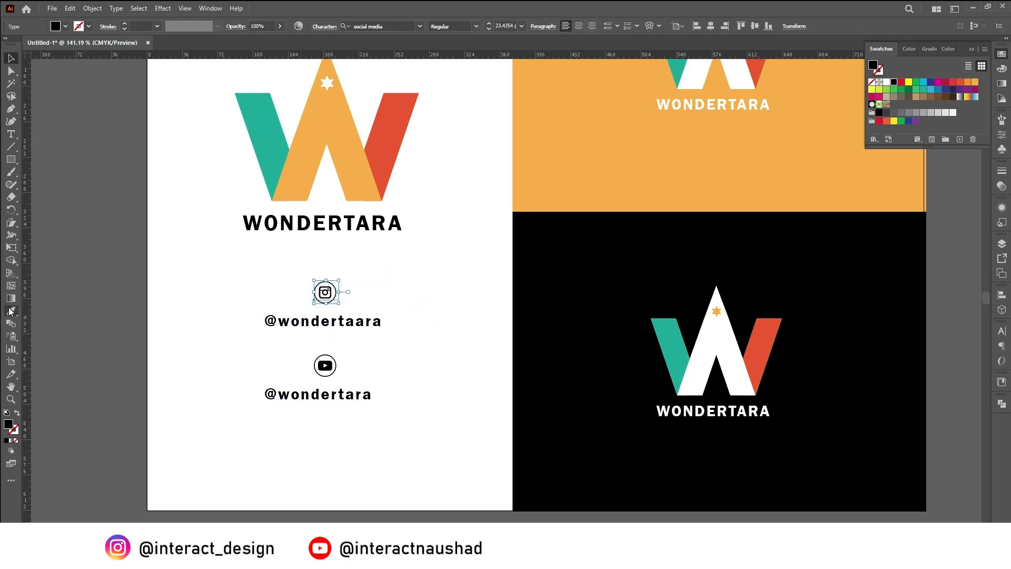
pyautogui.click(937, 83)
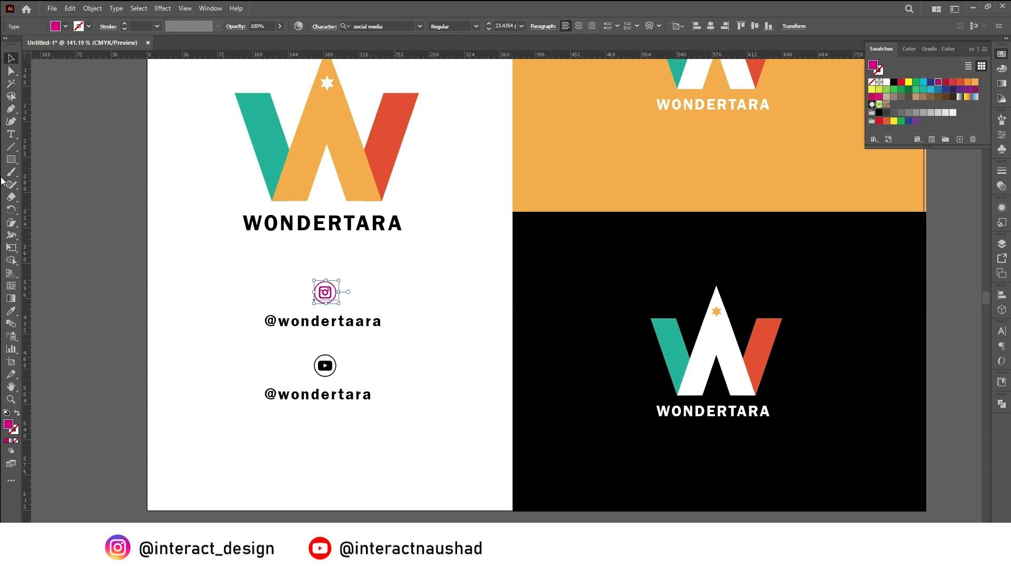
pyautogui.click(328, 365)
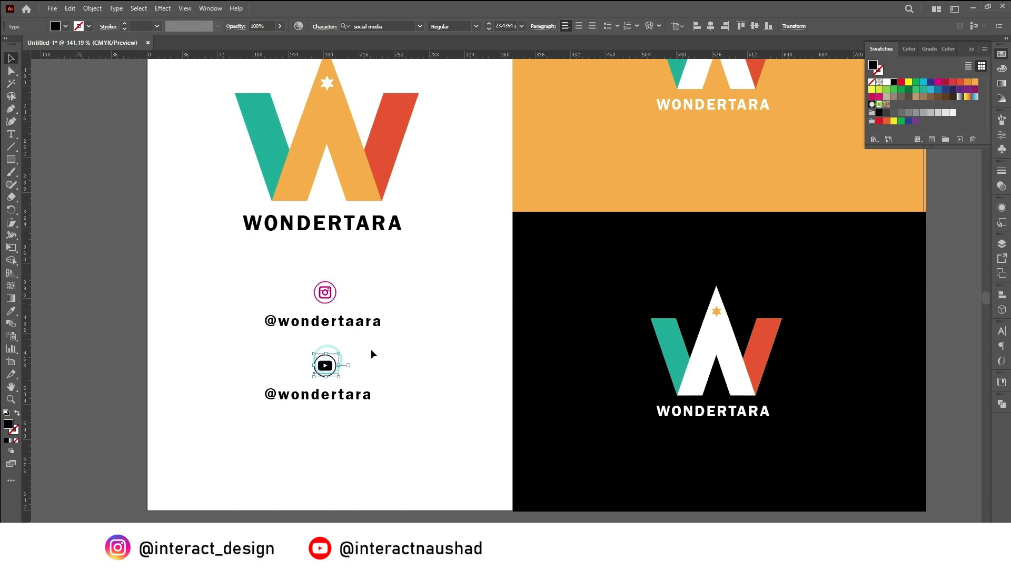
pyautogui.click(880, 121)
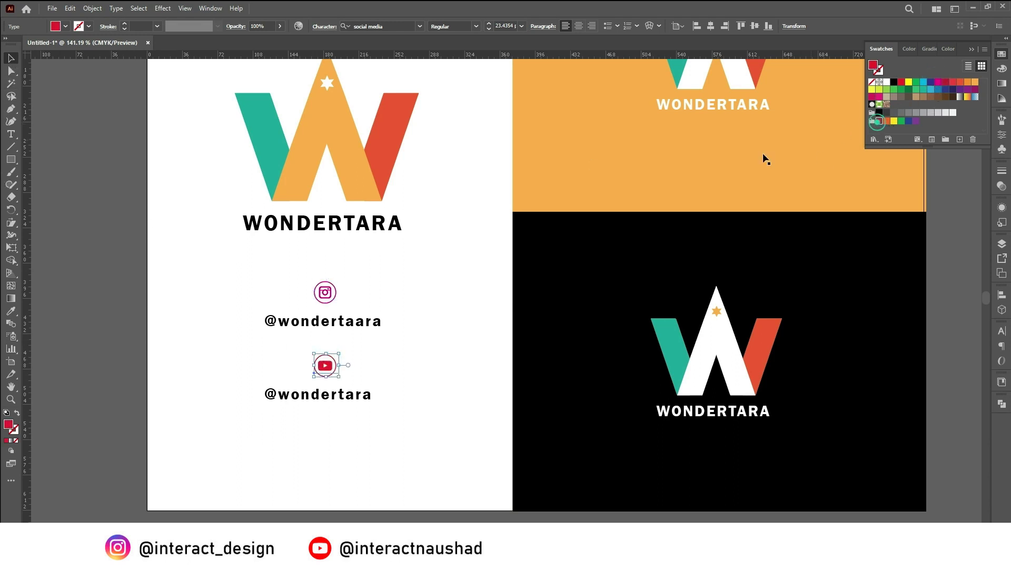
pyautogui.click(109, 213)
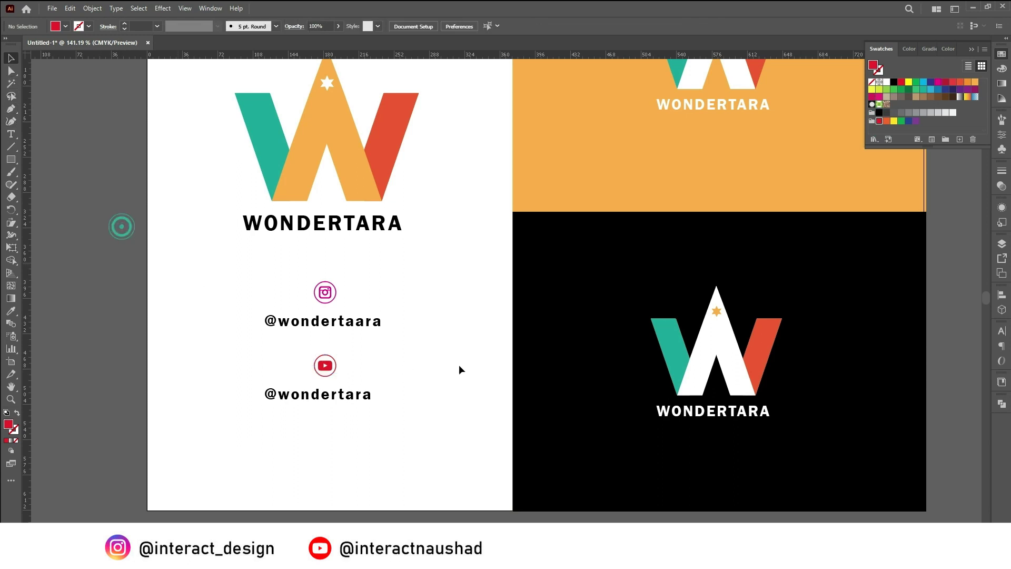
pyautogui.moveTo(467, 260); pyautogui.dragTo(415, 287)
pyautogui.press('z')
pyautogui.keyDown('alt'); pyautogui.click(466, 265); pyautogui.keyUp('alt')
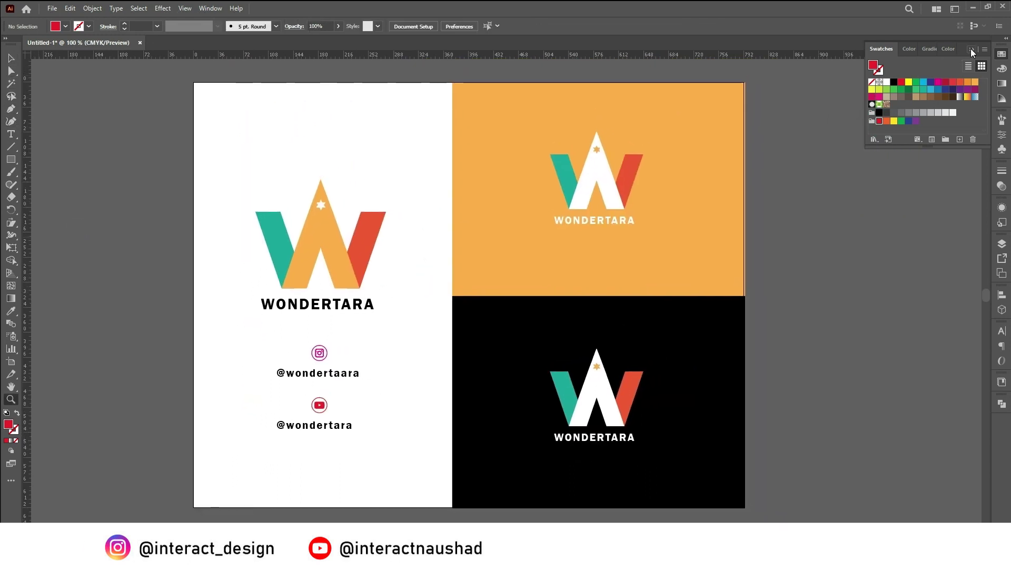
# Collapse the Swatches panel and hide the rulers to show the finished sheet clearly
pyautogui.click(972, 49)
pyautogui.click(7, 57)
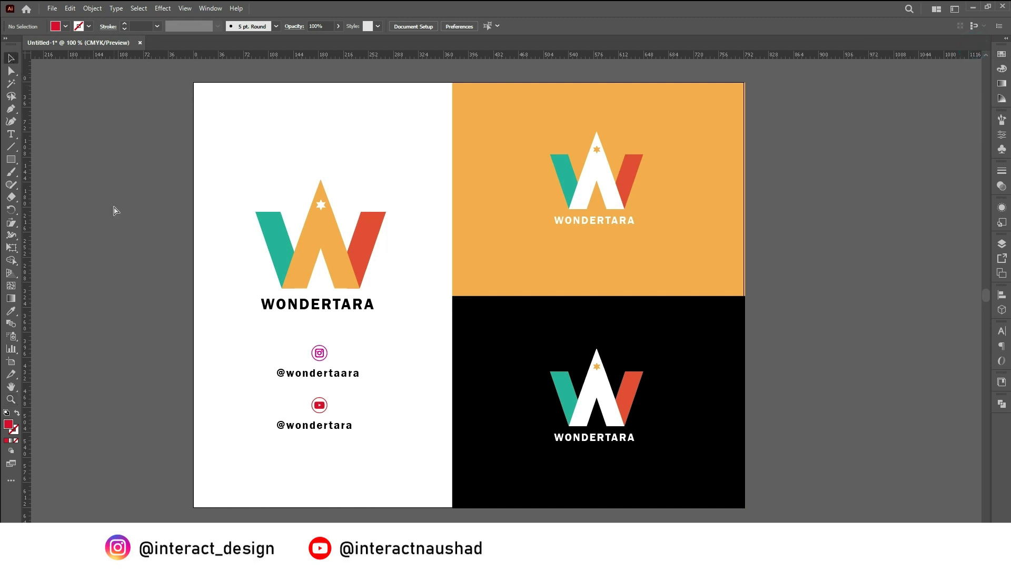
pyautogui.hotkey('ctrl', 'r')
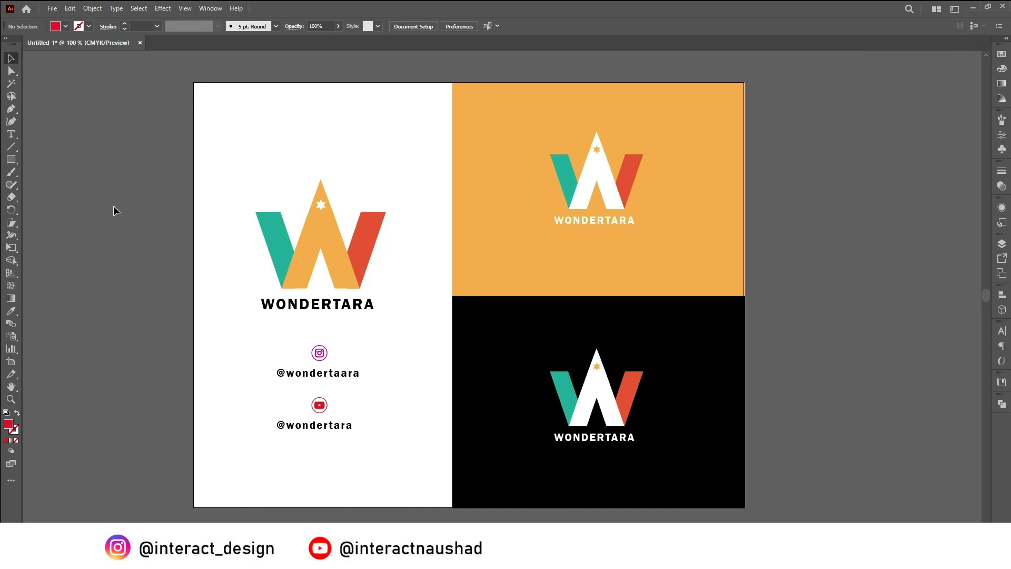